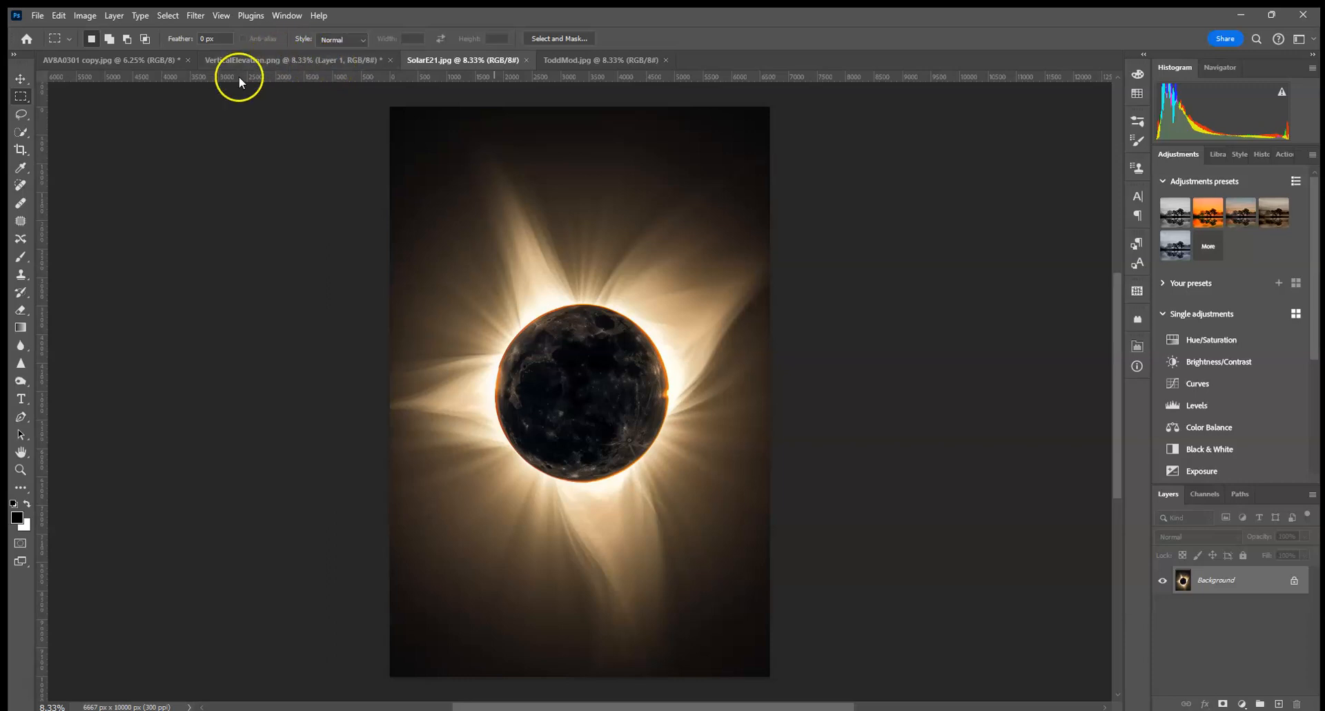
Look through the open images AV8A0301 copy.jpg, ToddMod.jpg, SolarE21.jpg and VerticalElevation.png.
left_click(108, 64)
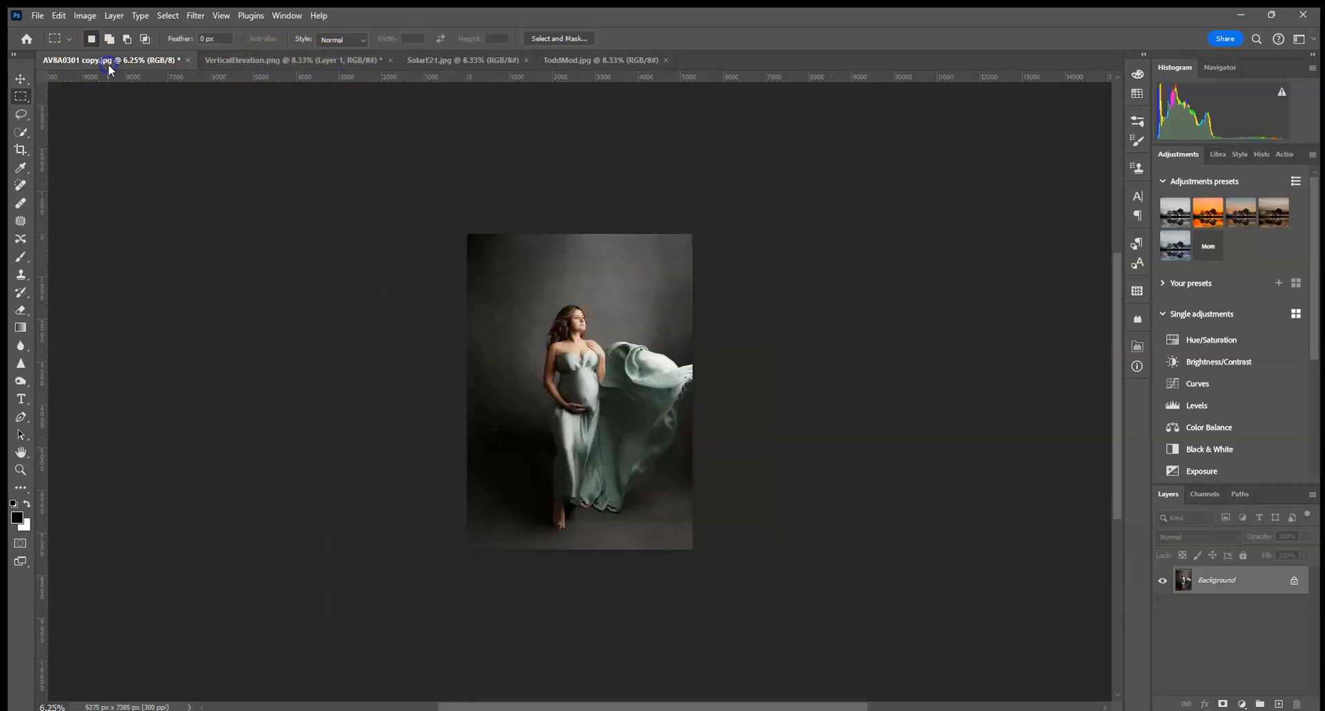
left_click(597, 61)
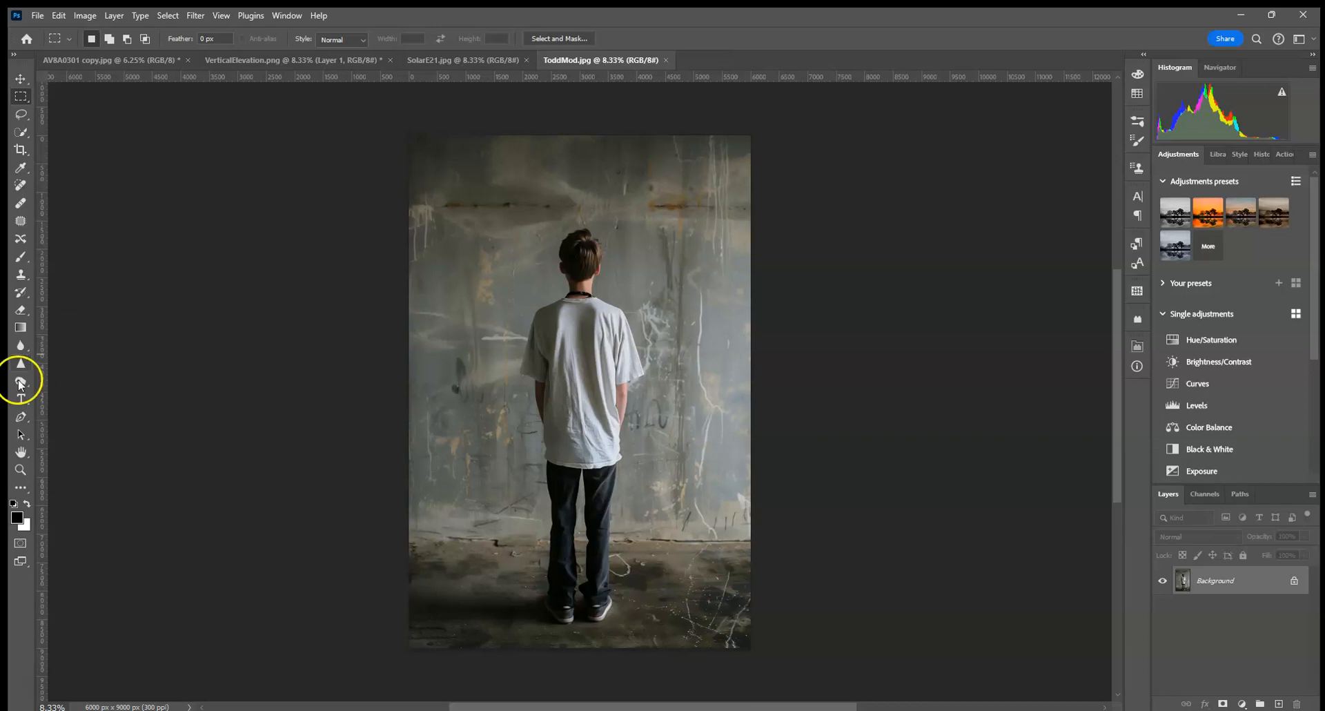
left_click(448, 61)
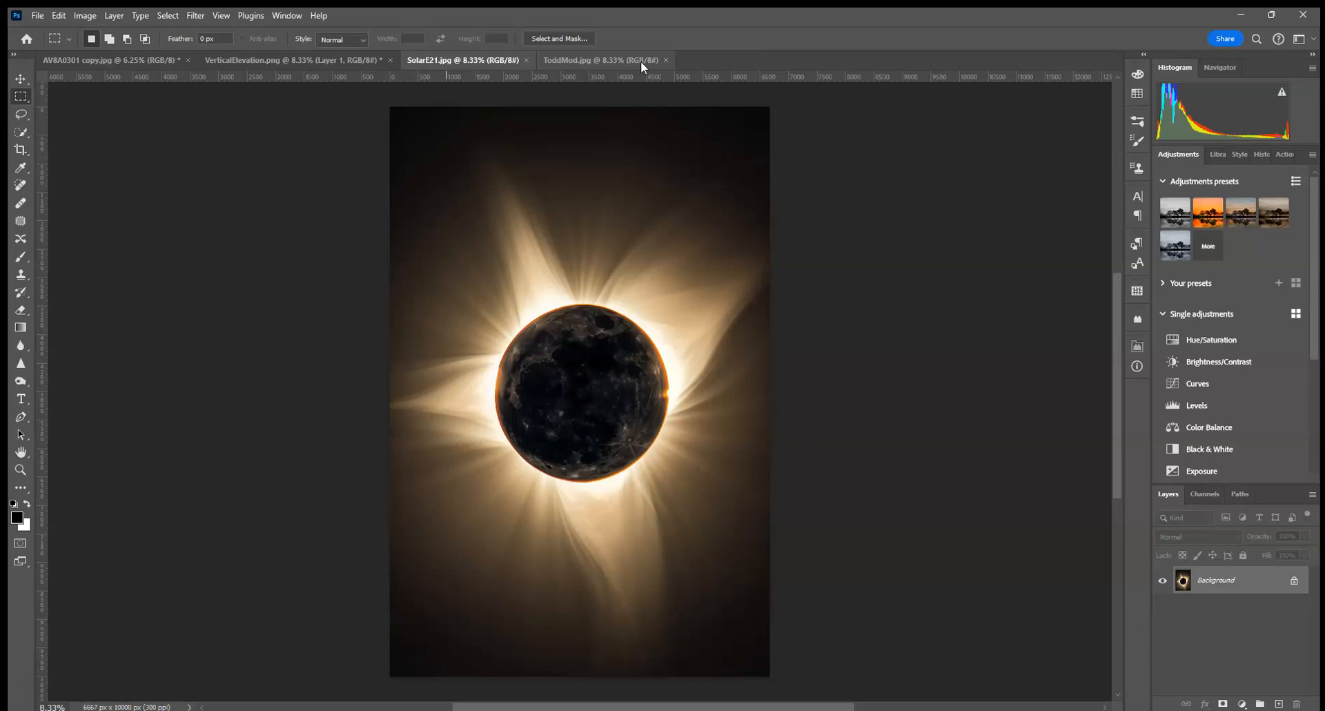
left_click(338, 60)
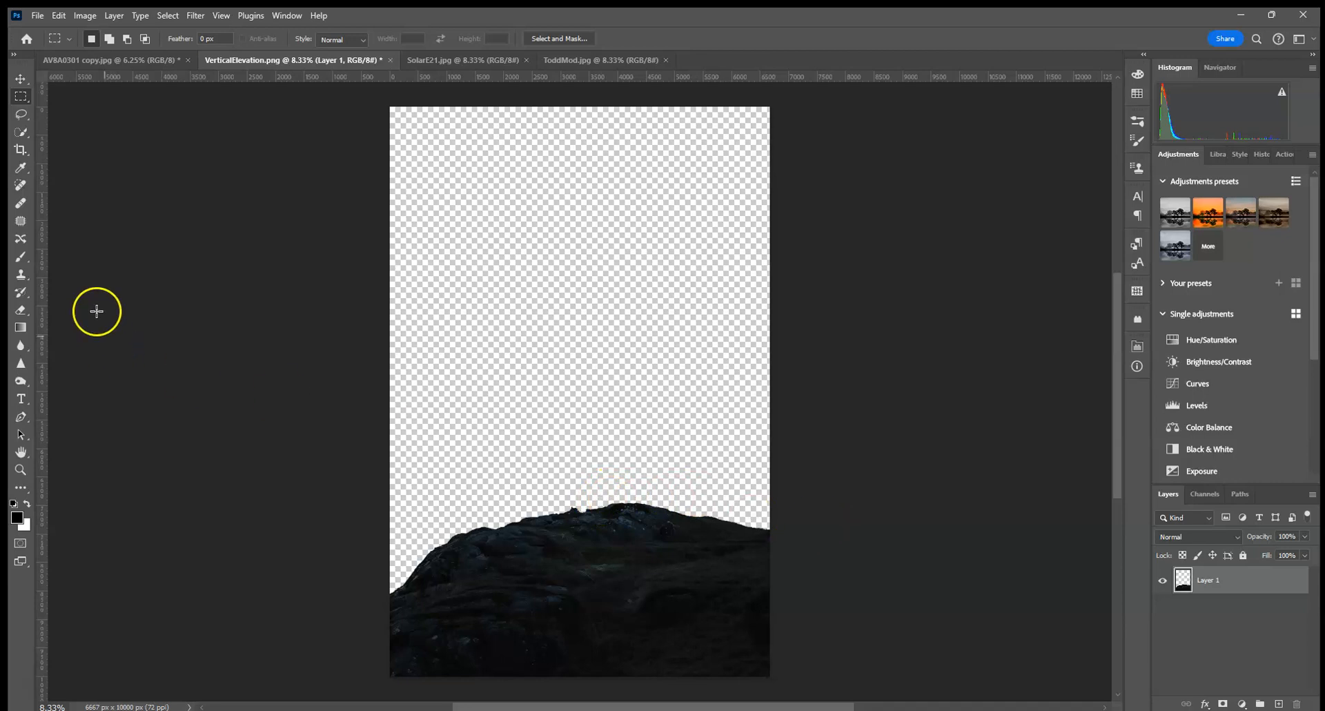
left_click(109, 60)
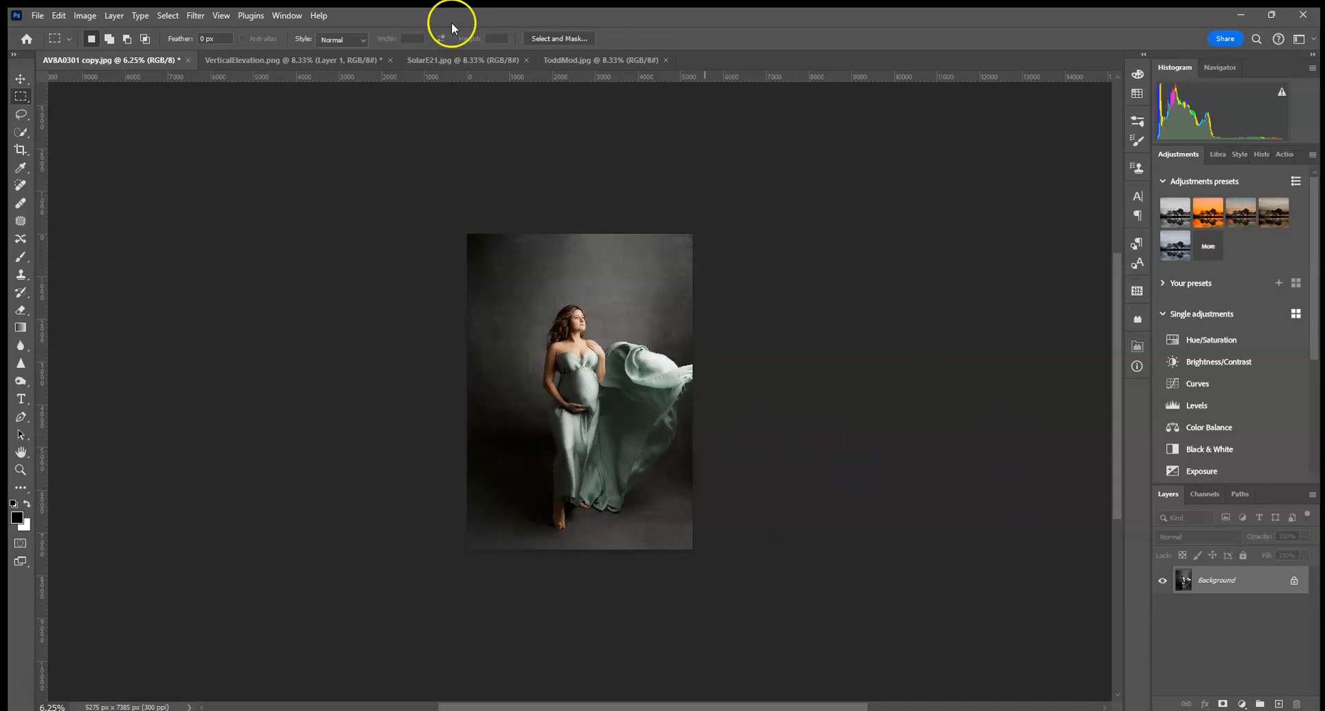
left_click(317, 61)
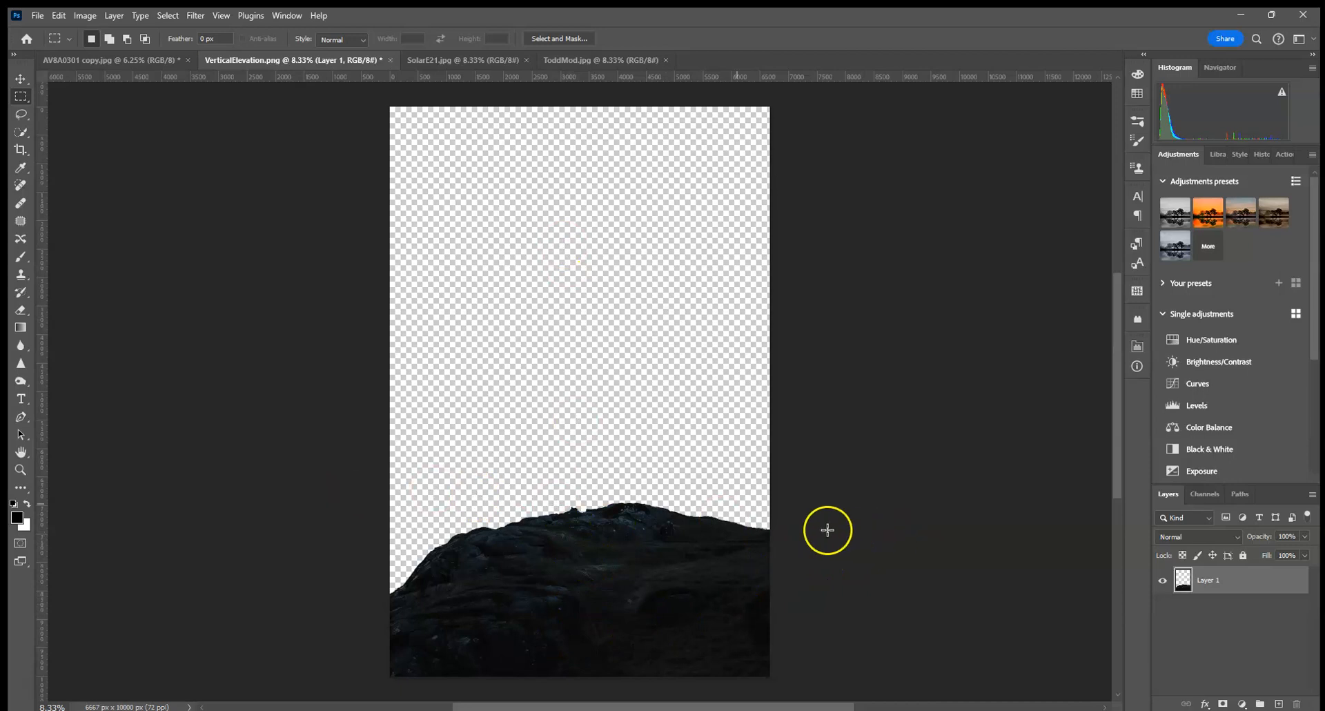
Open HorizontalElevation.png from the Eclipse folder and compare it with ToddMod.jpg.
left_click(37, 15)
left_click(50, 44)
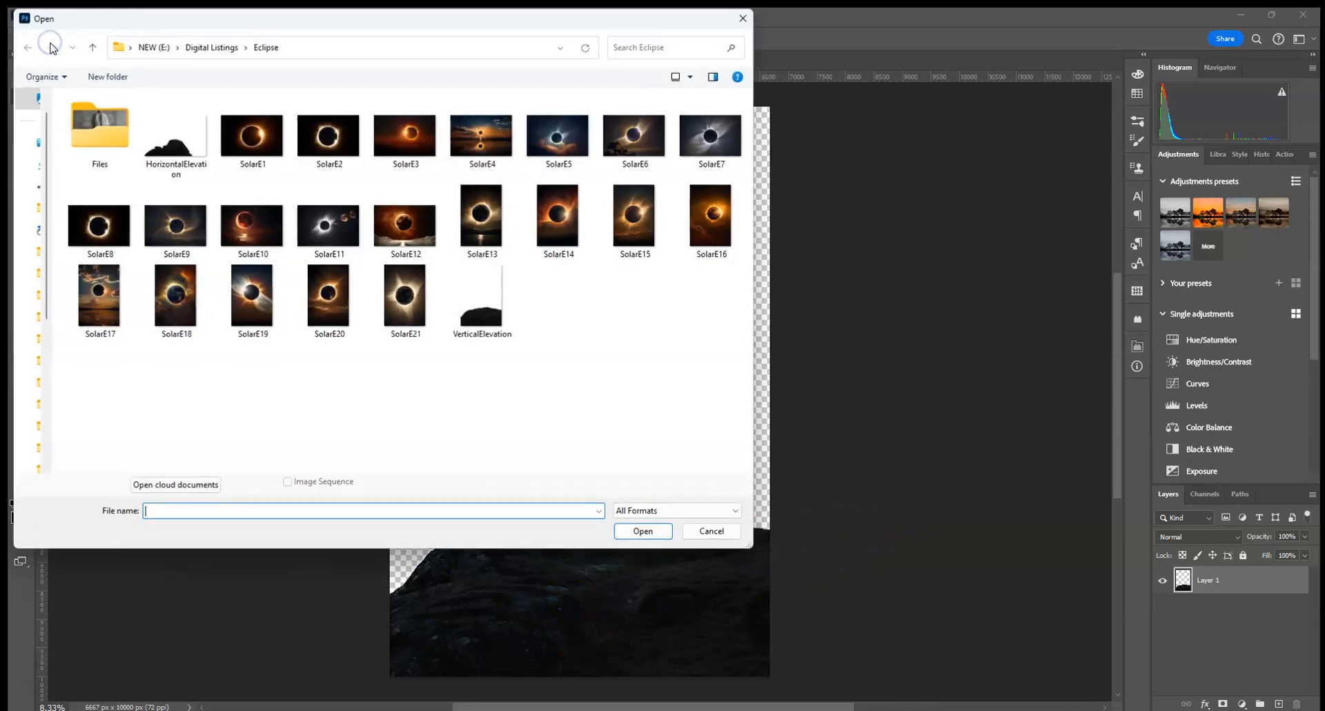
double_click(177, 128)
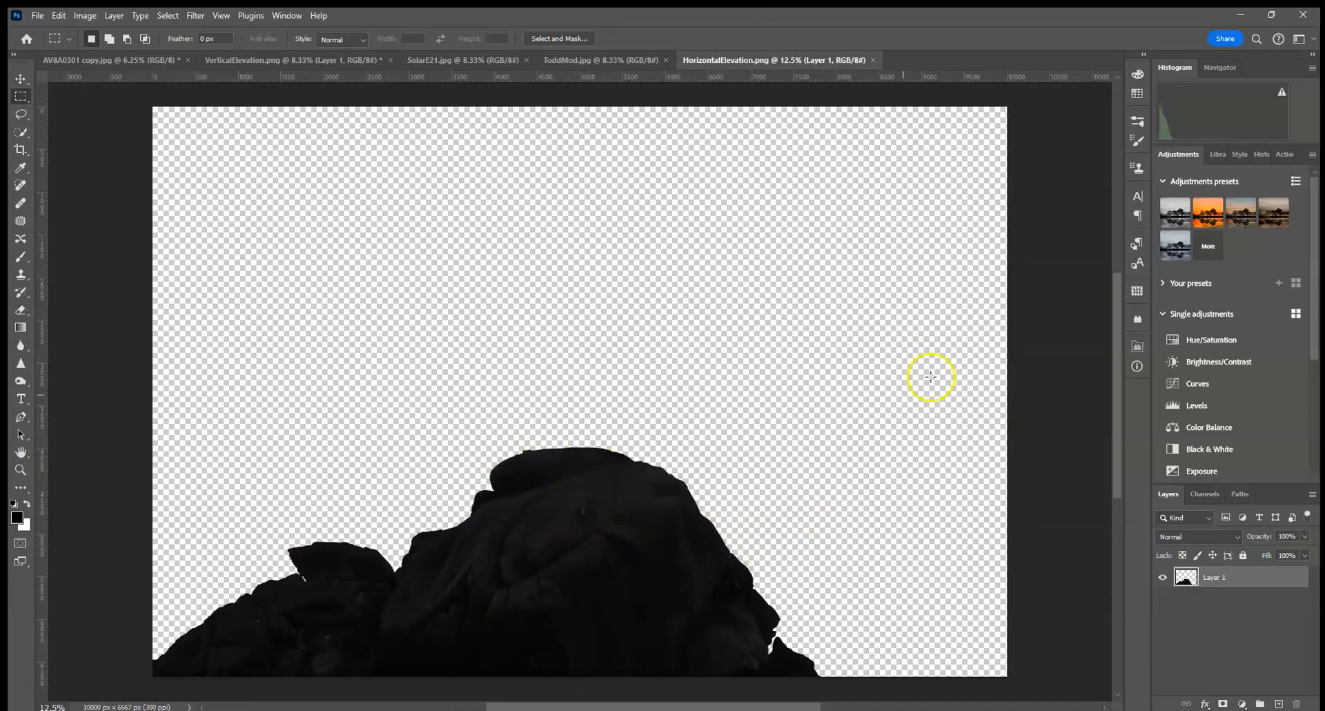
left_click(611, 61)
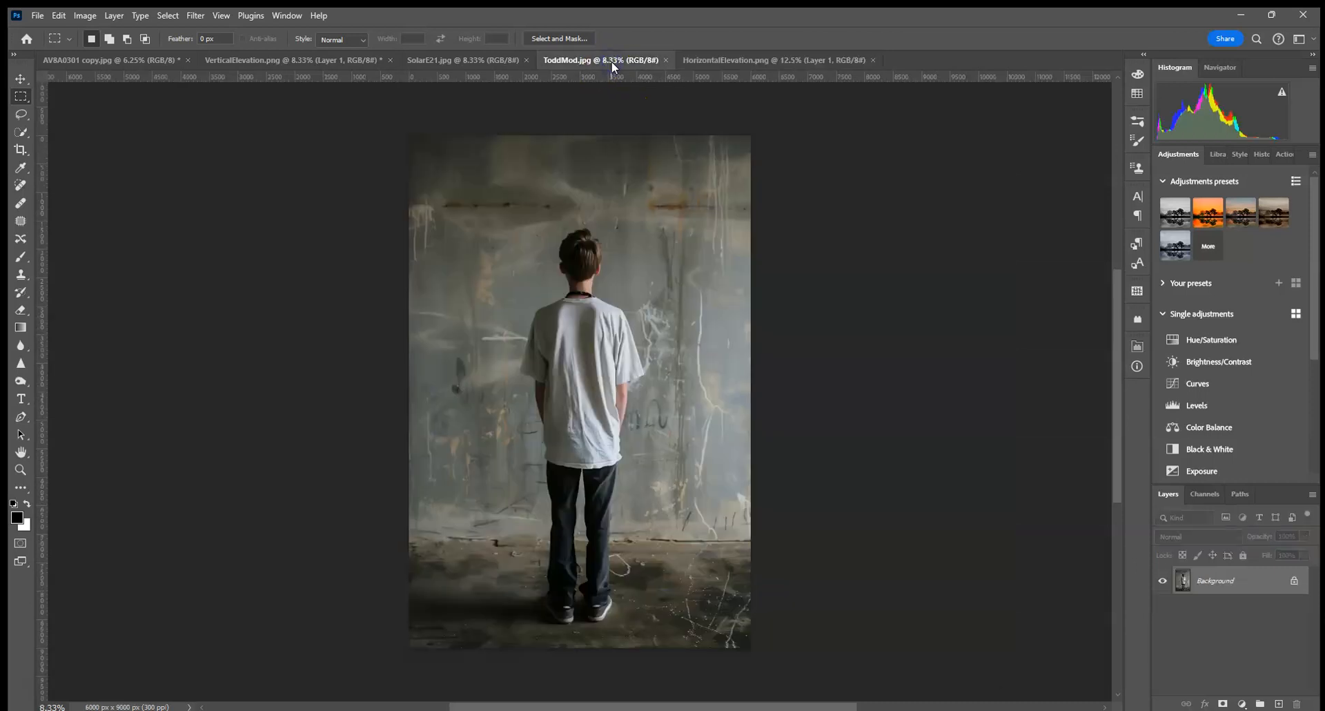
left_click(625, 65)
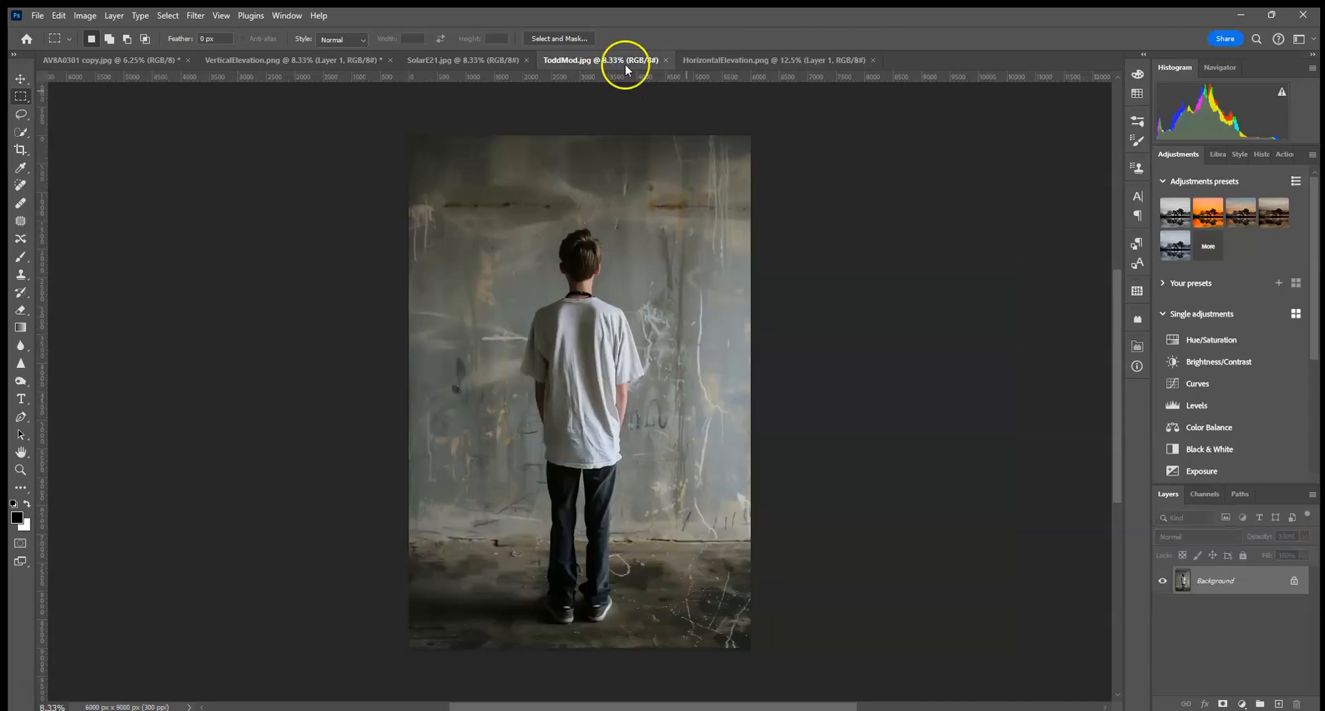
left_click(789, 57)
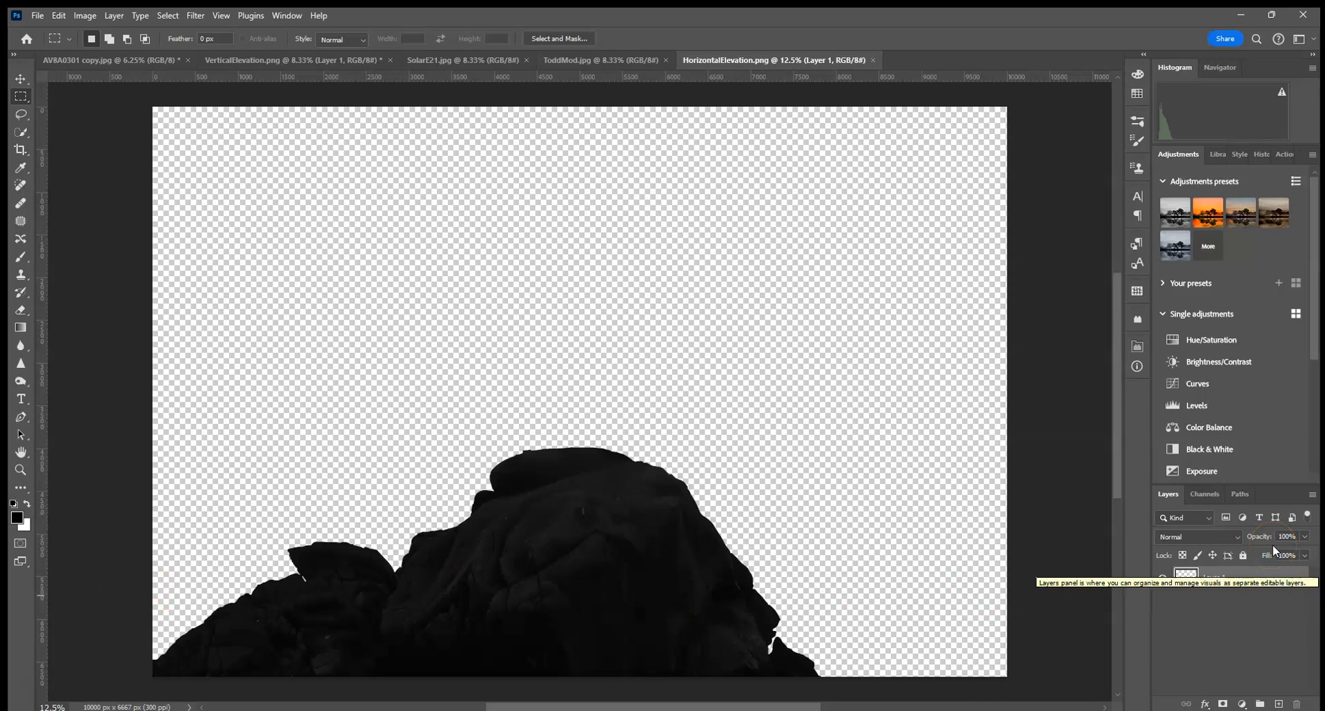
Select the boy in ToddMod.jpg with Select Subject and check the selection's edges down to his shoes.
left_click(621, 62)
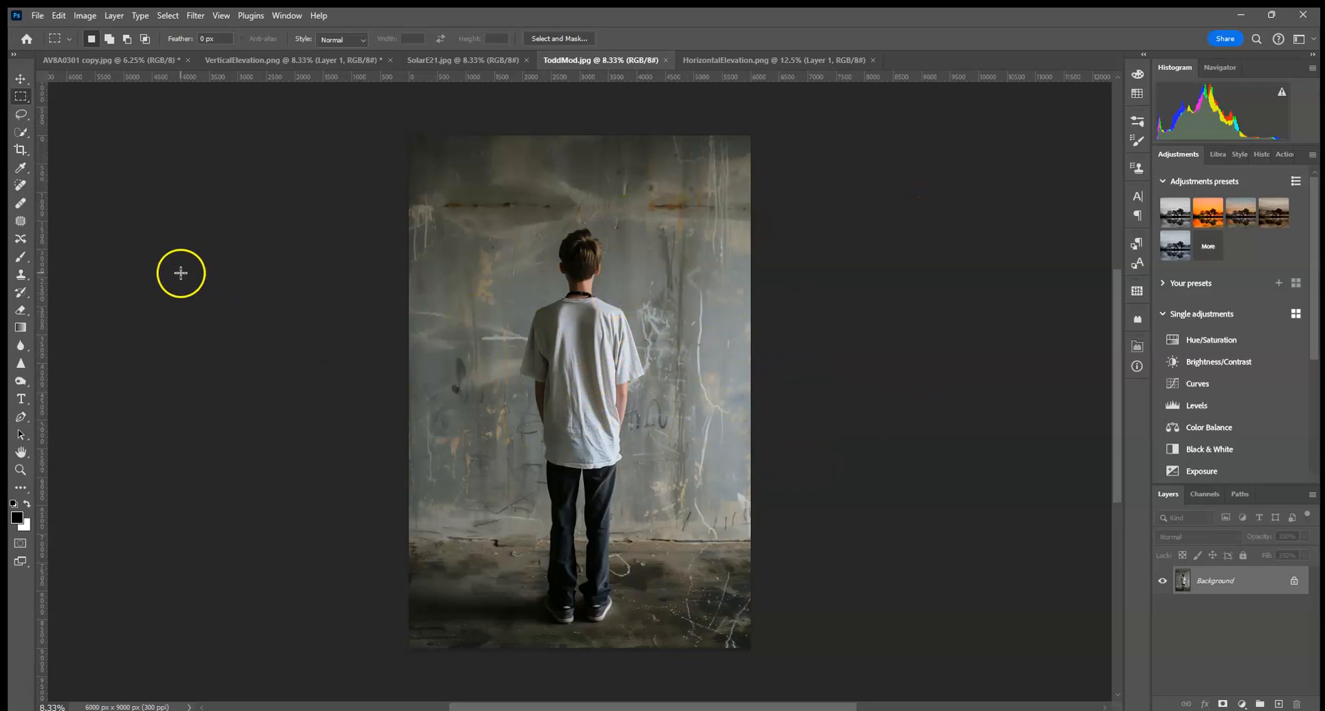
left_click(19, 134)
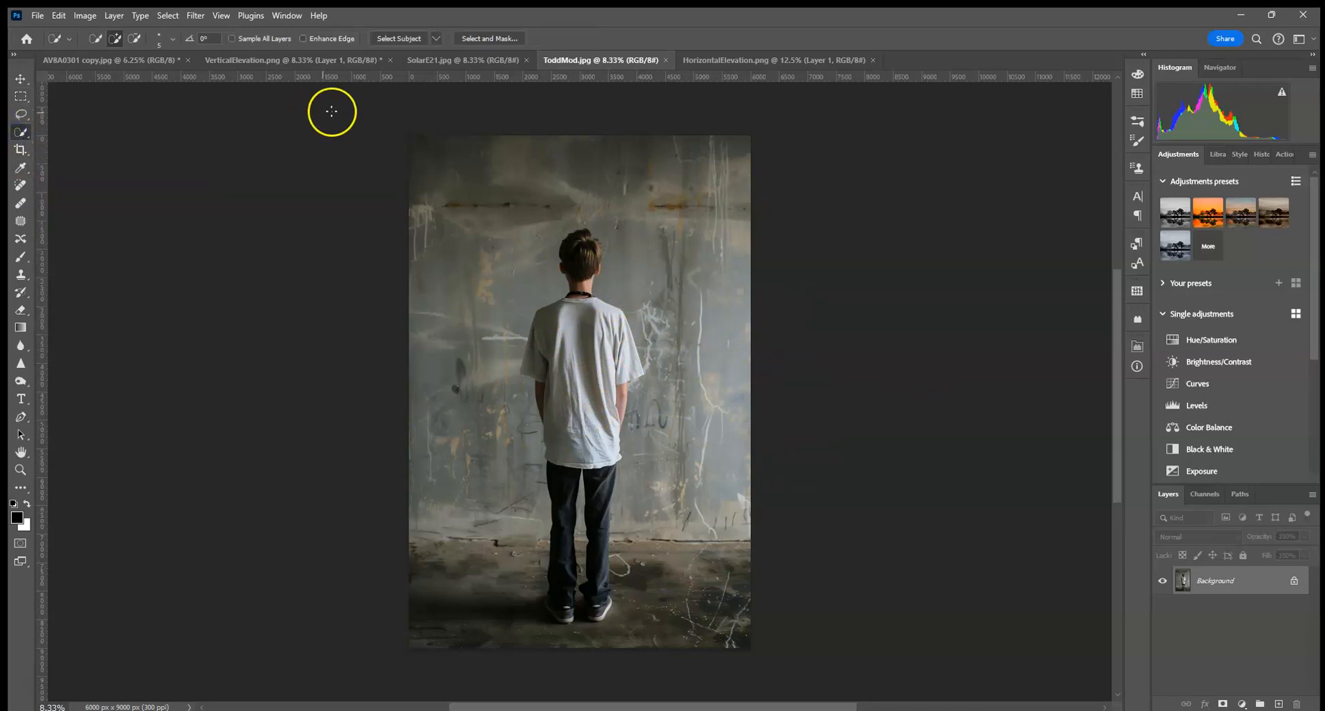
left_click(399, 38)
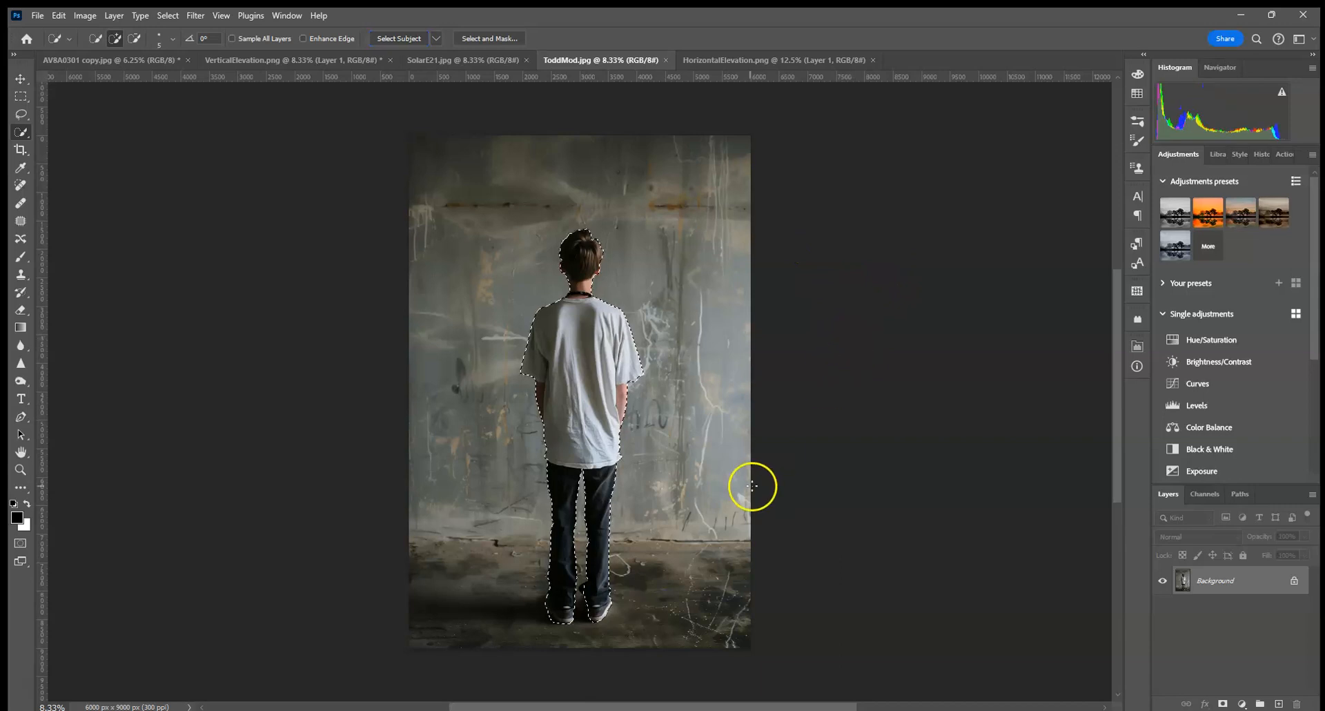
key("ctrl+plus")
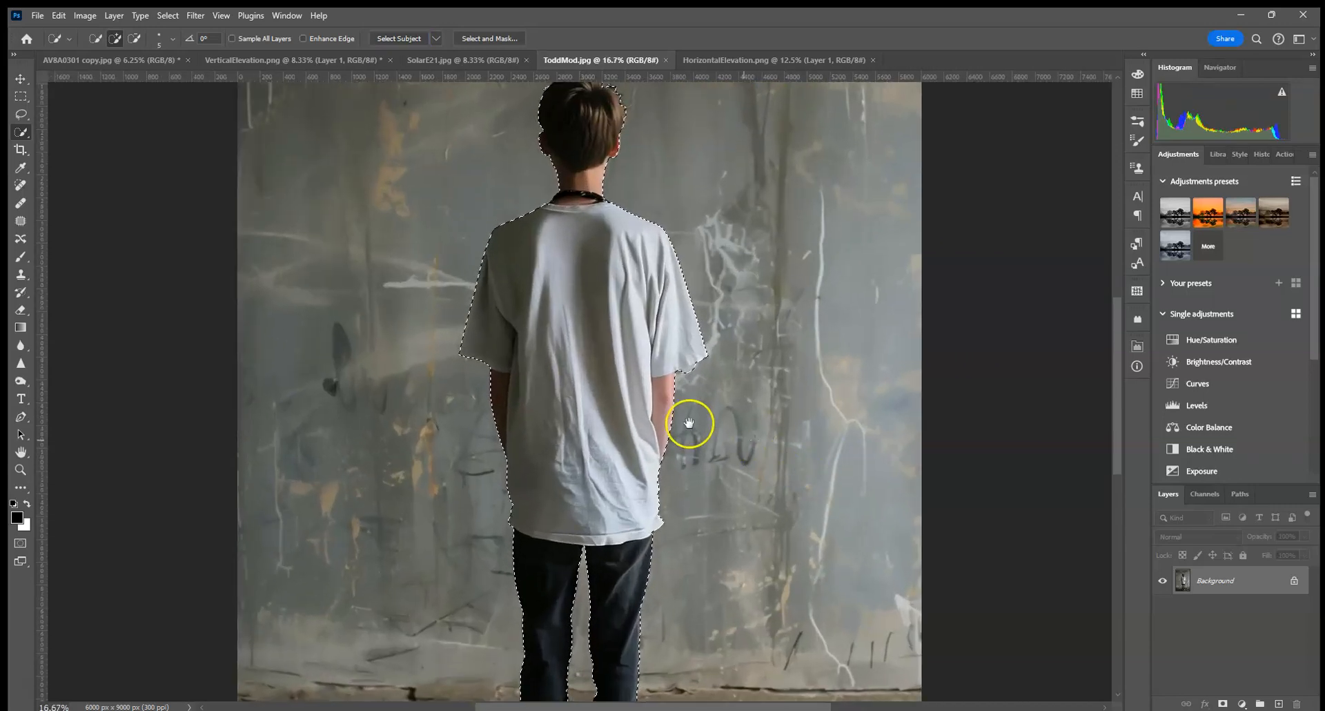
left_click_drag(622, 379, 656, 156)
left_click_drag(613, 453, 607, 313)
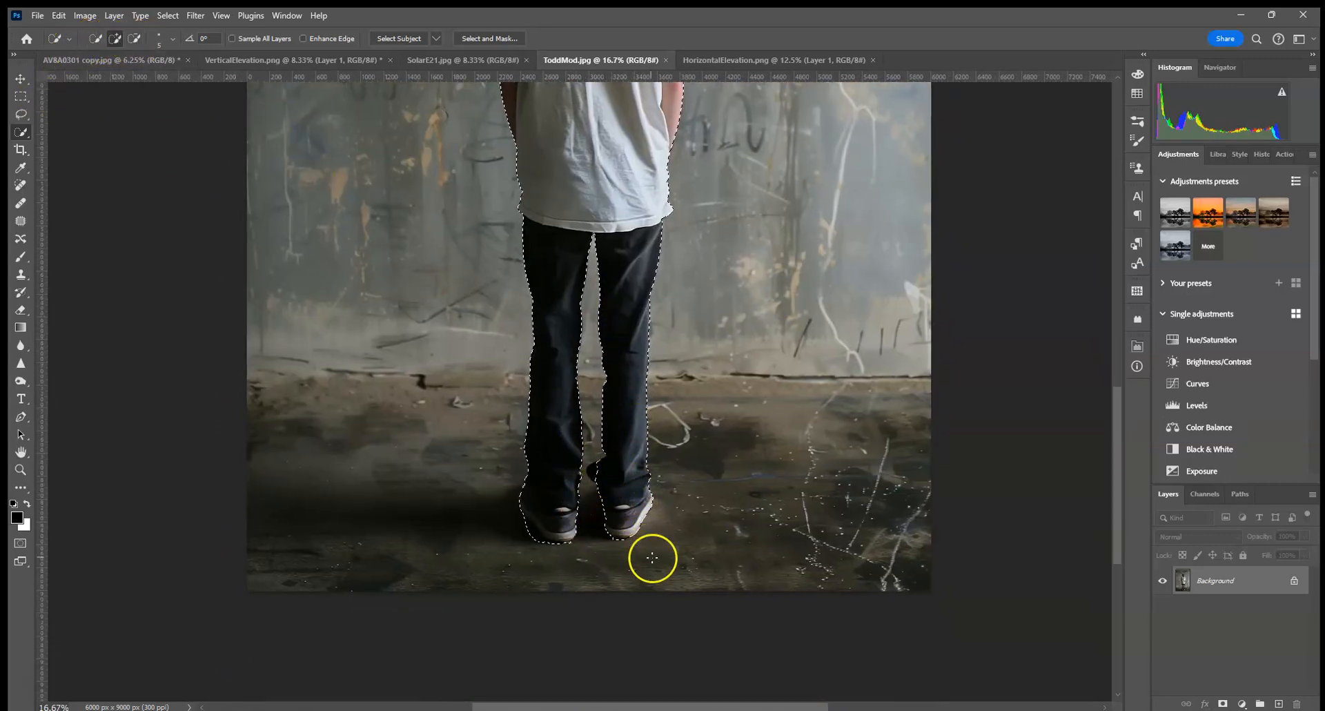
key("ctrl+0")
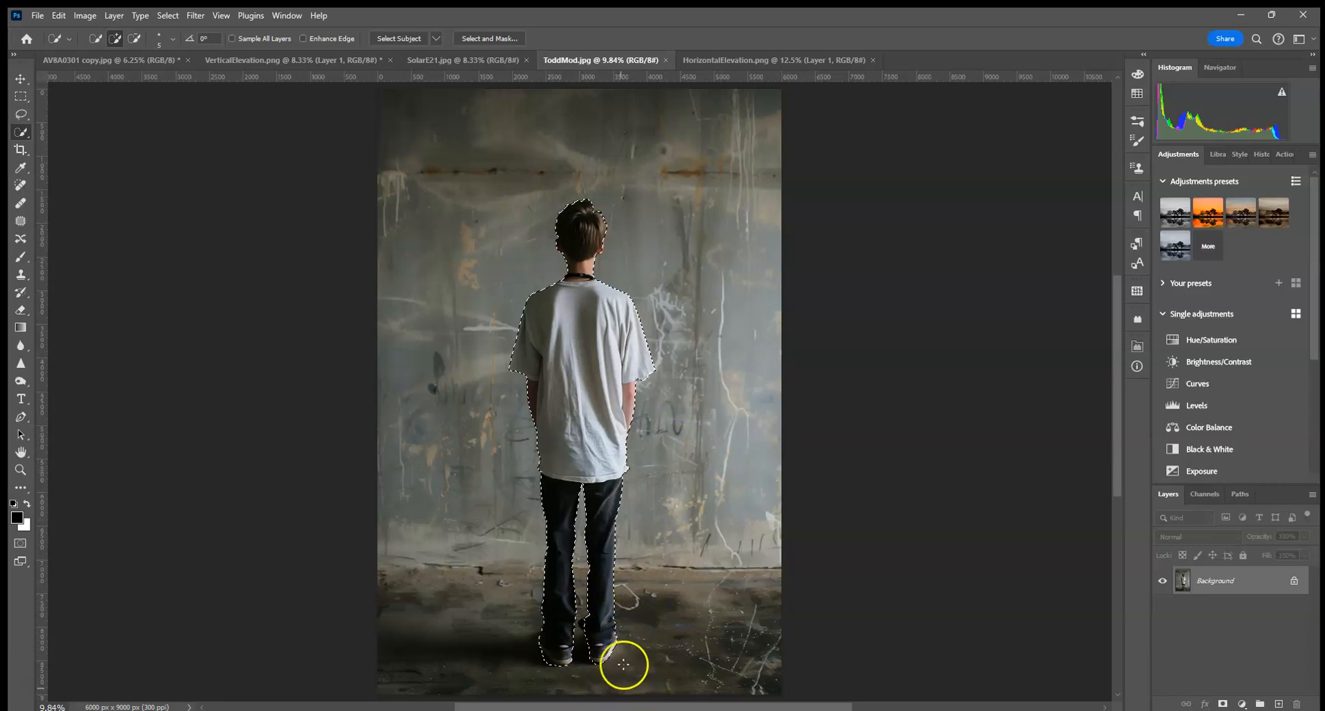
Copy the selected boy and paste him into VerticalElevation.png as a new layer.
left_click(58, 16)
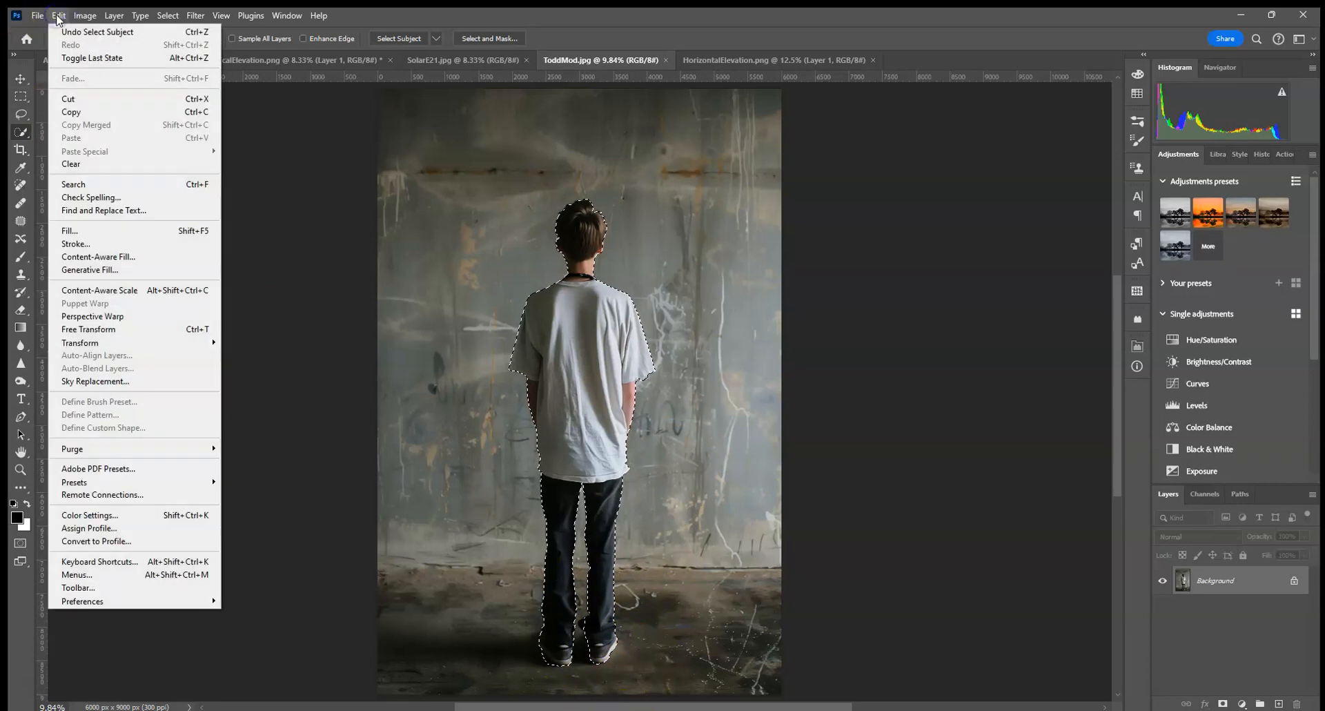
left_click(83, 112)
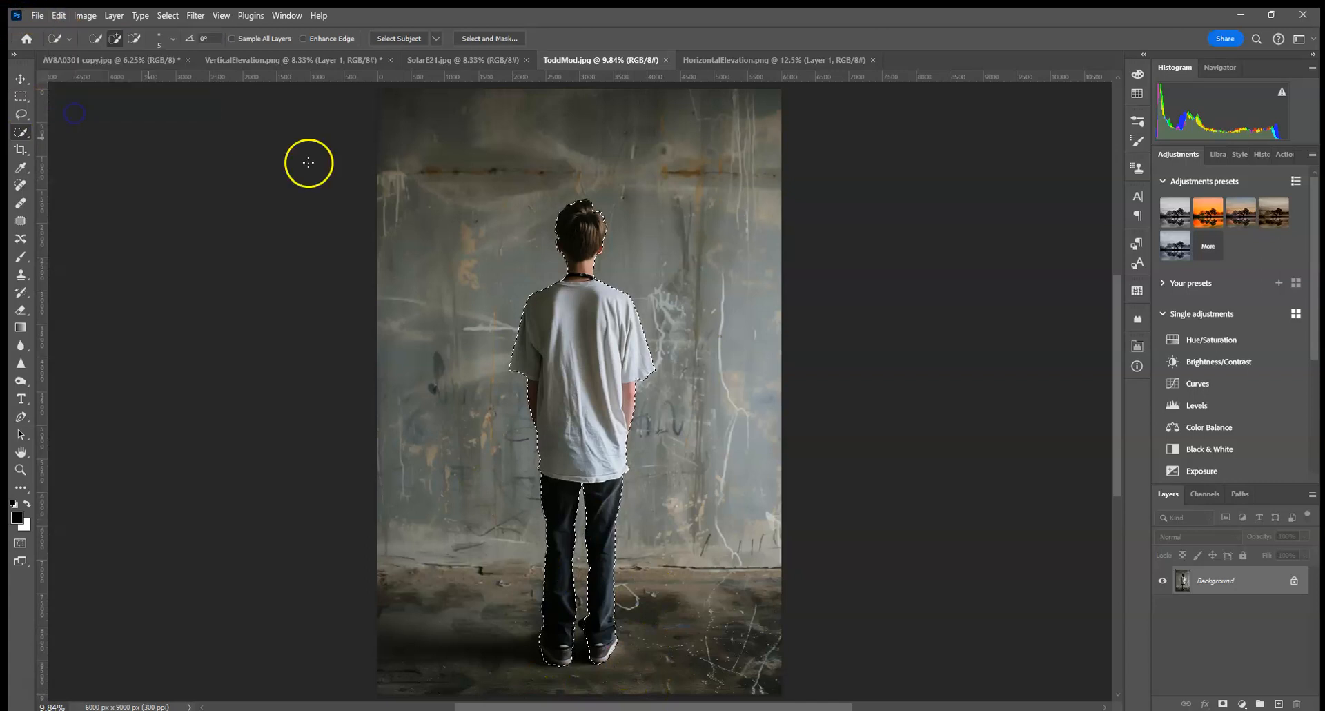
left_click(466, 64)
left_click(744, 61)
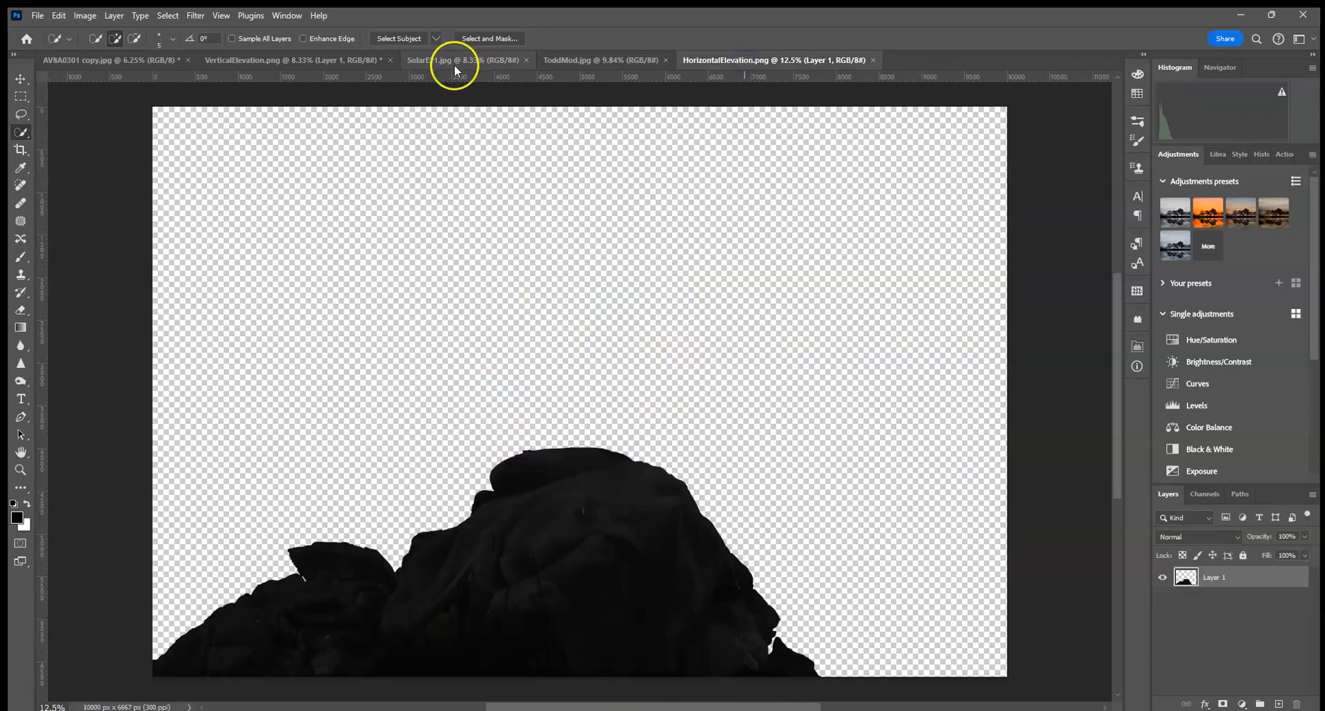
left_click(261, 64)
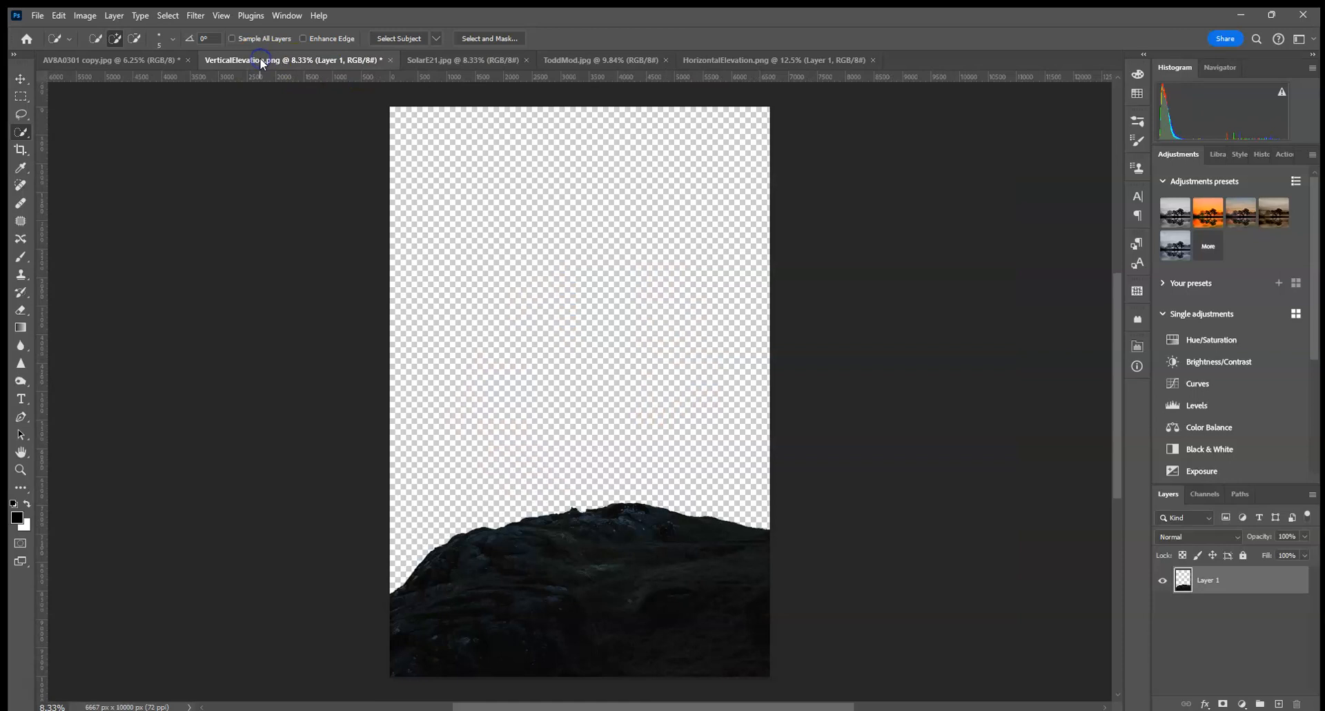
left_click(60, 15)
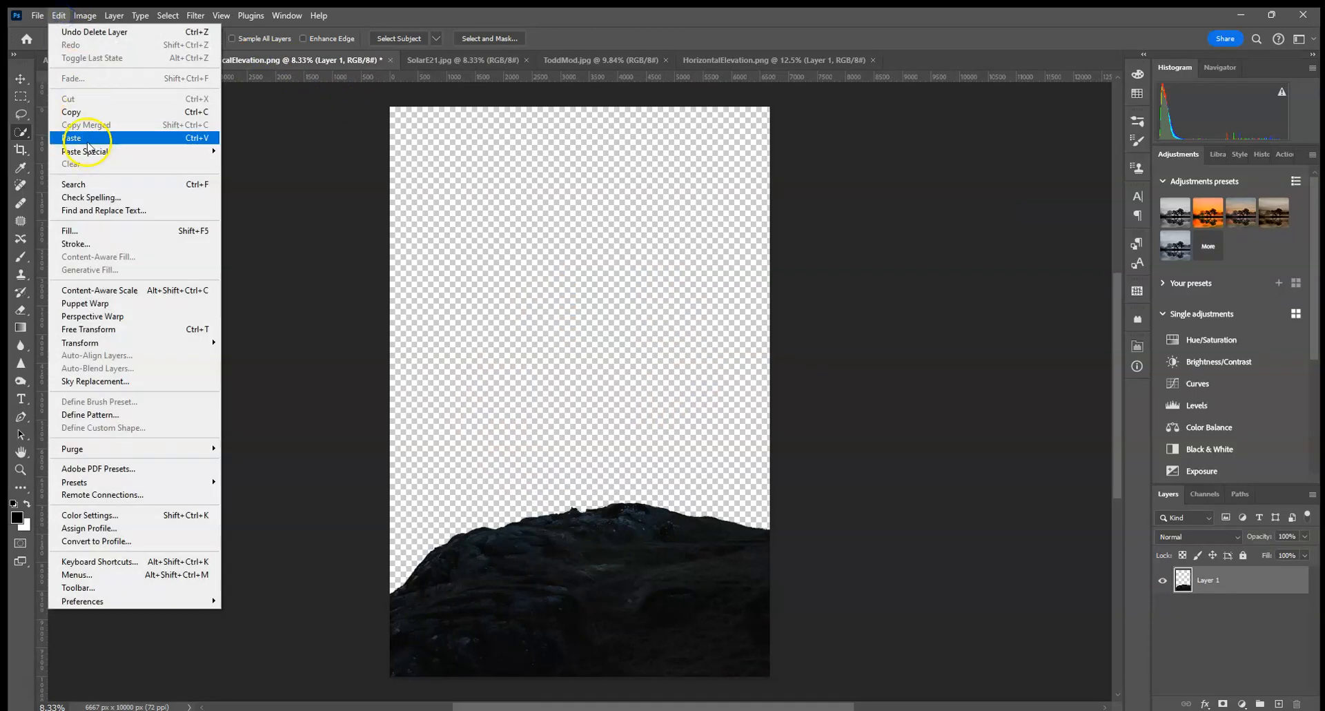
left_click(86, 137)
Scale down the pasted boy and position him standing on the crest of the hill near the image's center.
left_click(22, 79)
left_click_drag(644, 186, 604, 237)
left_click_drag(601, 355, 624, 343)
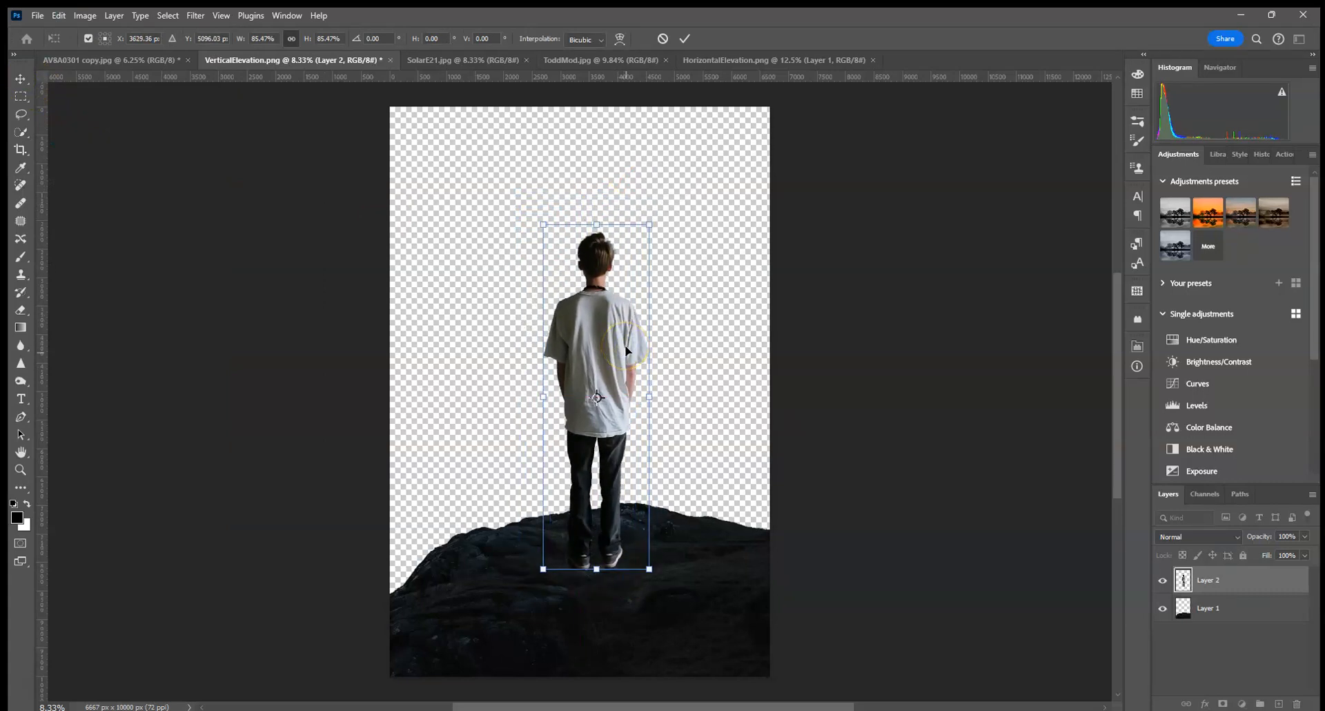
left_click_drag(597, 569, 602, 528)
left_click_drag(646, 232, 638, 232)
left_click_drag(621, 276, 611, 276)
left_click(684, 38)
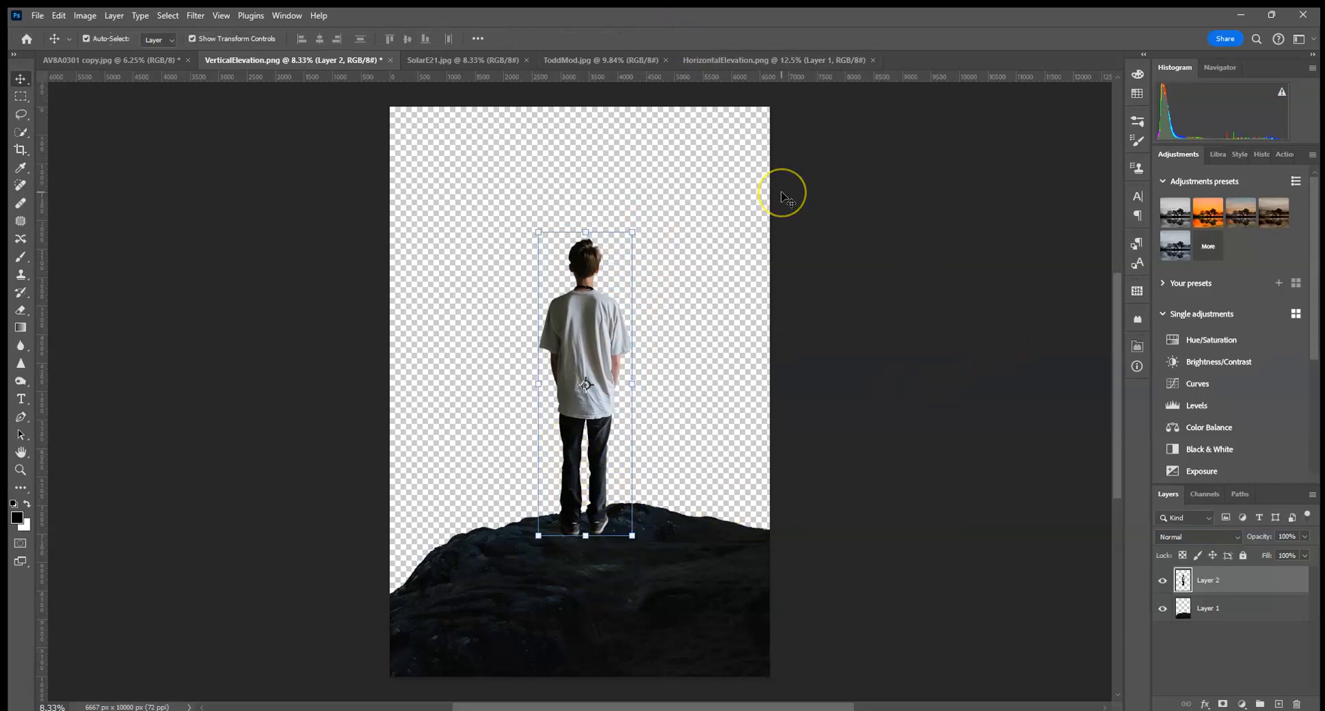
left_click(760, 339)
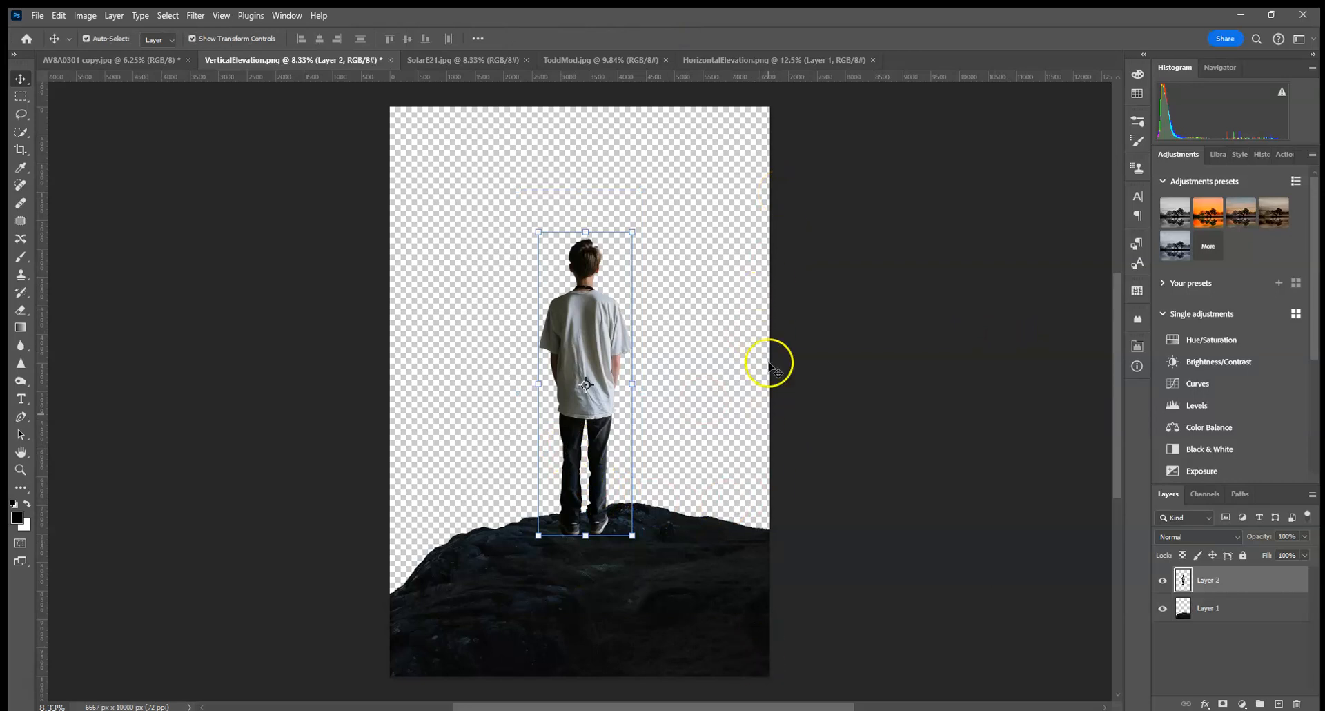
Darken the hill layer with a Curves adjustment, pulling the midtones down to input 147, output 84.
left_click(561, 608)
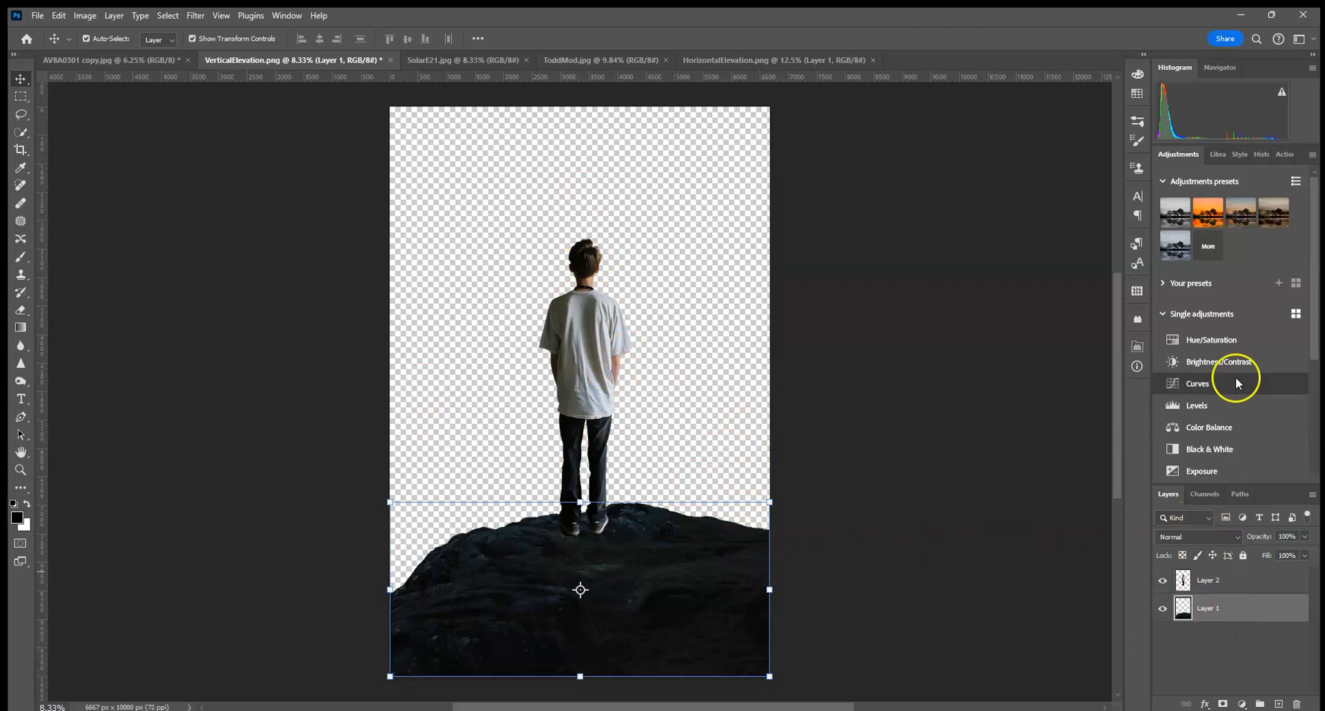
left_click(1198, 383)
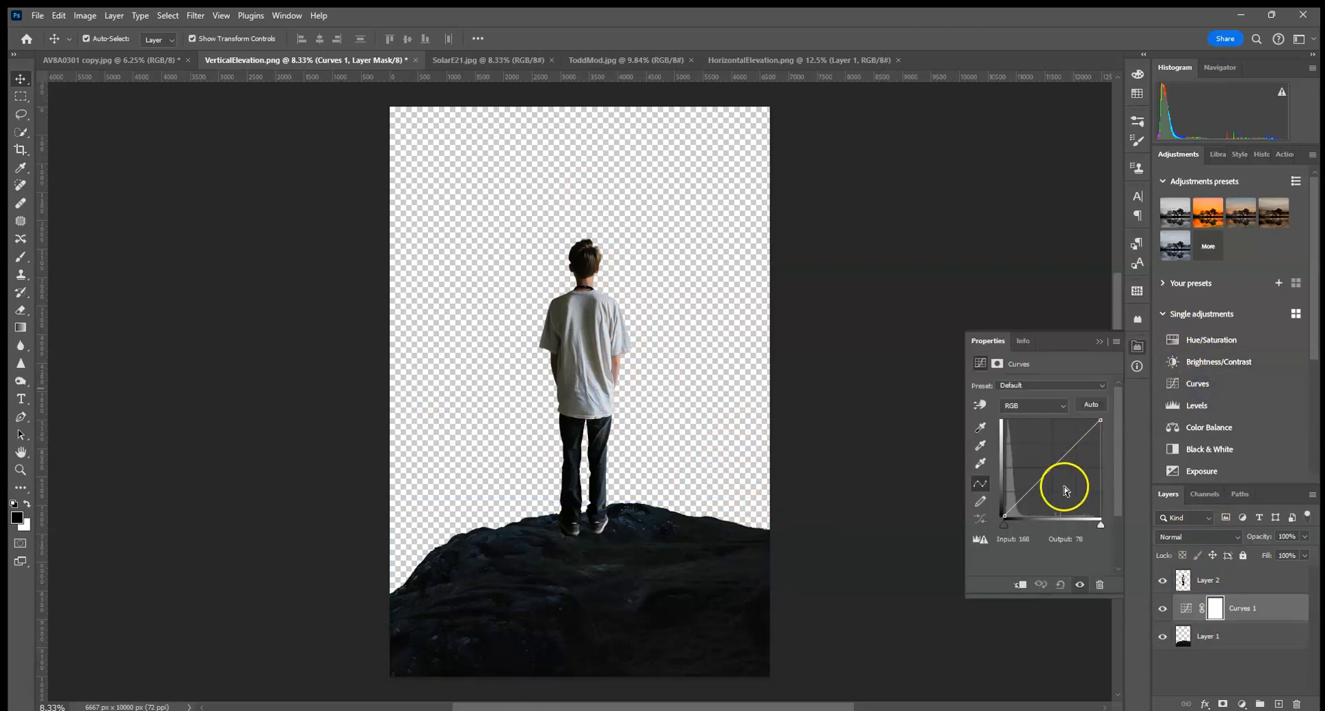
left_click_drag(1053, 466, 1060, 483)
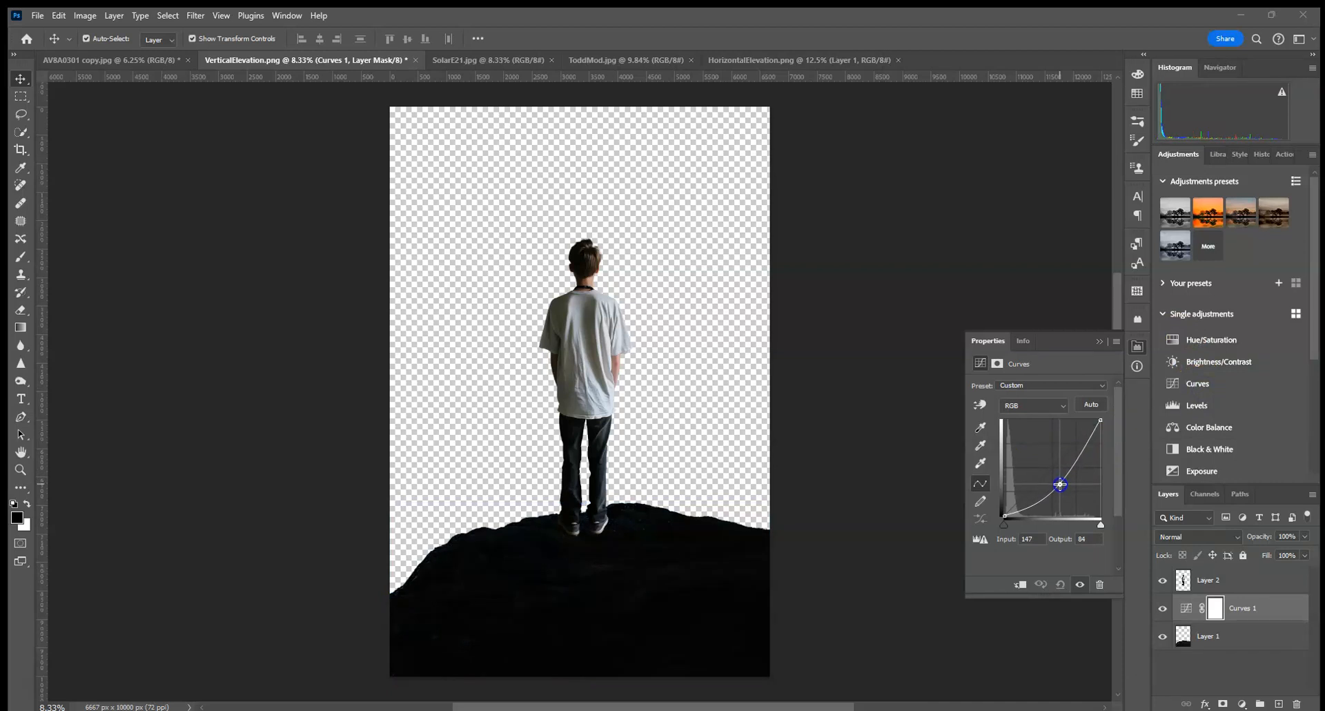
left_click(1099, 341)
Try to darken the boy with a Curves adjustment clipped to his layer, at input 197, output 31.
left_click(1269, 591)
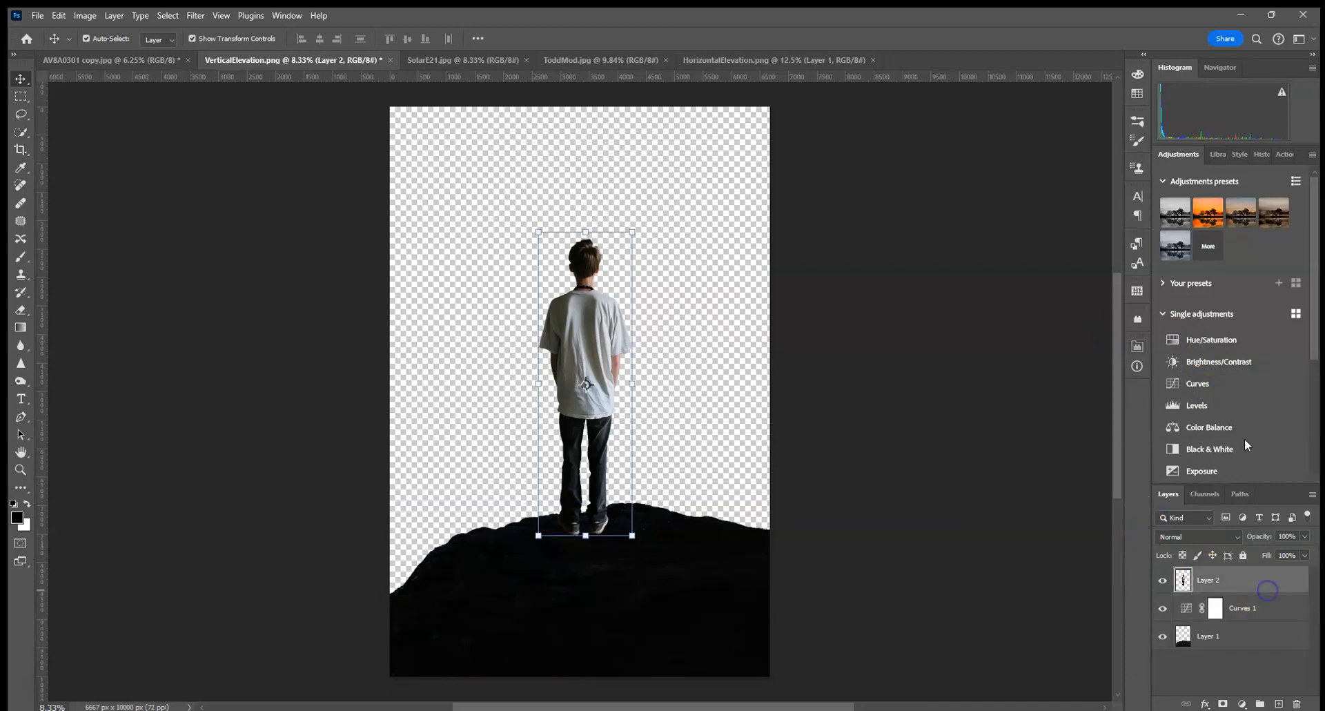
left_click(1202, 383)
left_click(1026, 585)
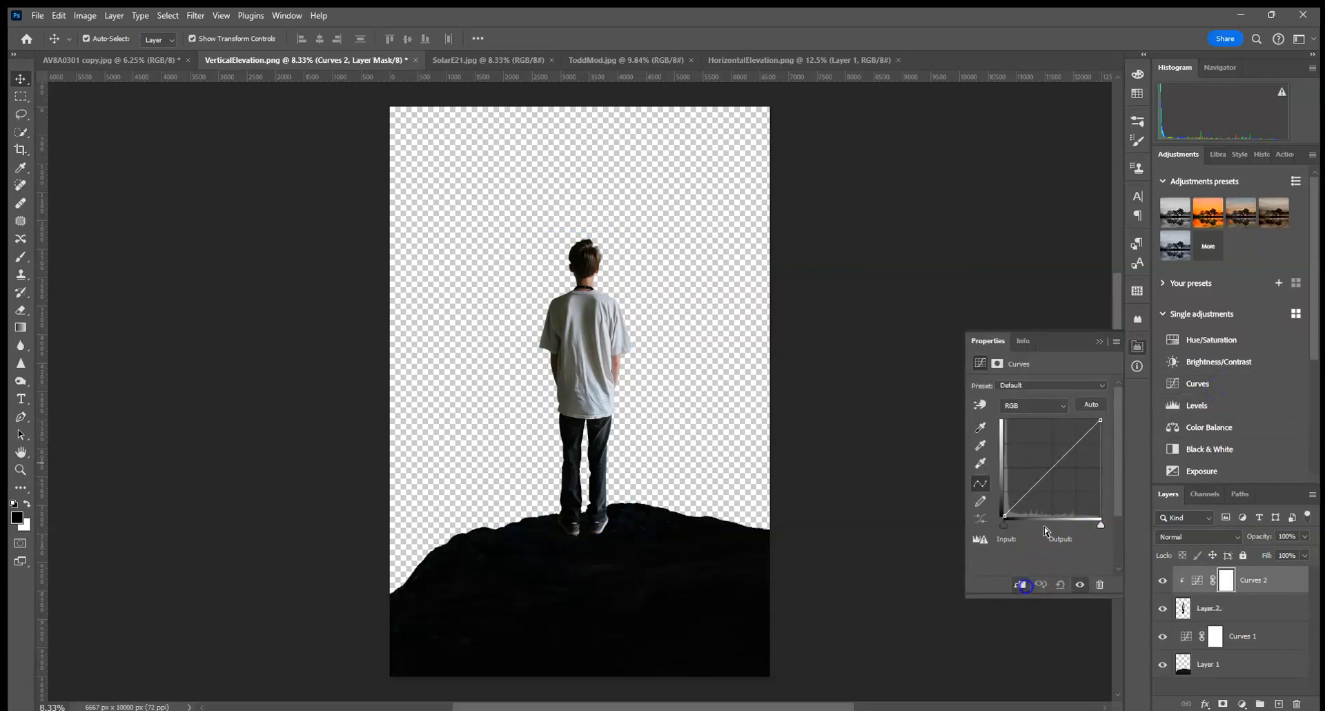
left_click_drag(1057, 466, 1079, 503)
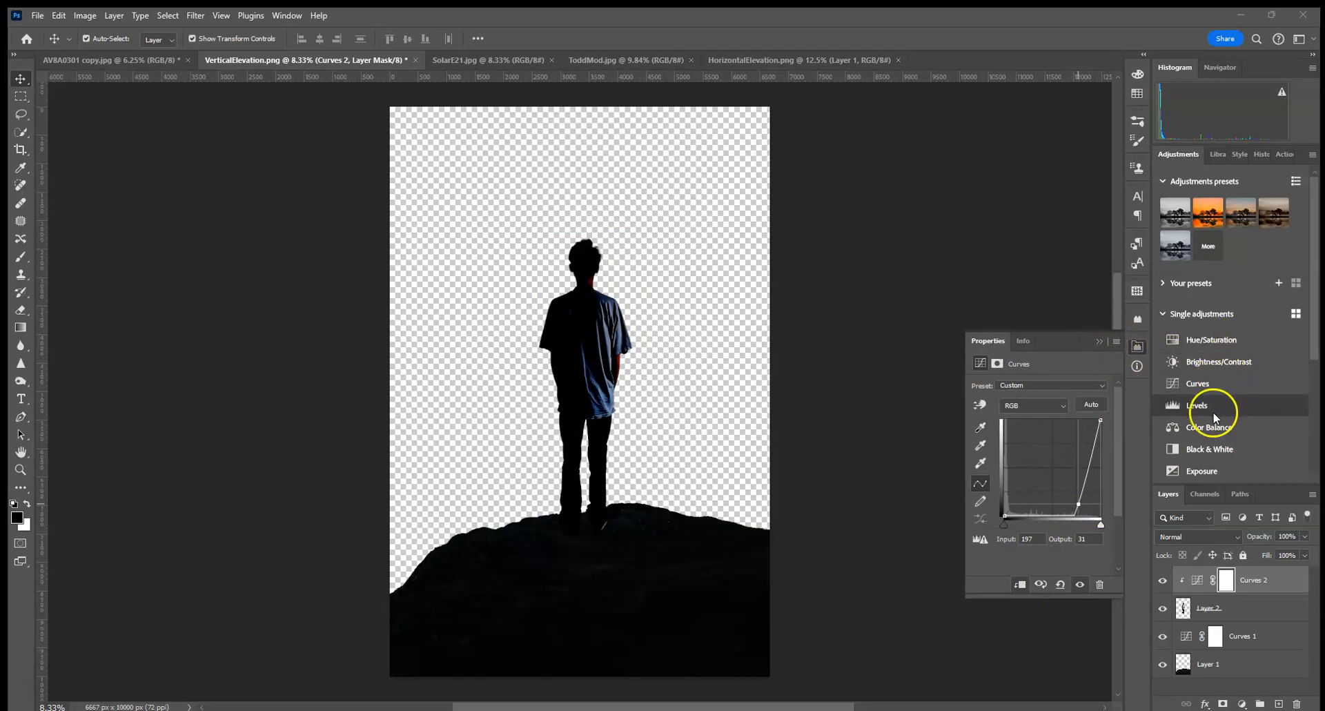
Try a clipped Brightness/Contrast adjustment on the boy with brightness about -94, and delete both of his adjustment layers.
left_click(1208, 363)
left_click(1020, 584)
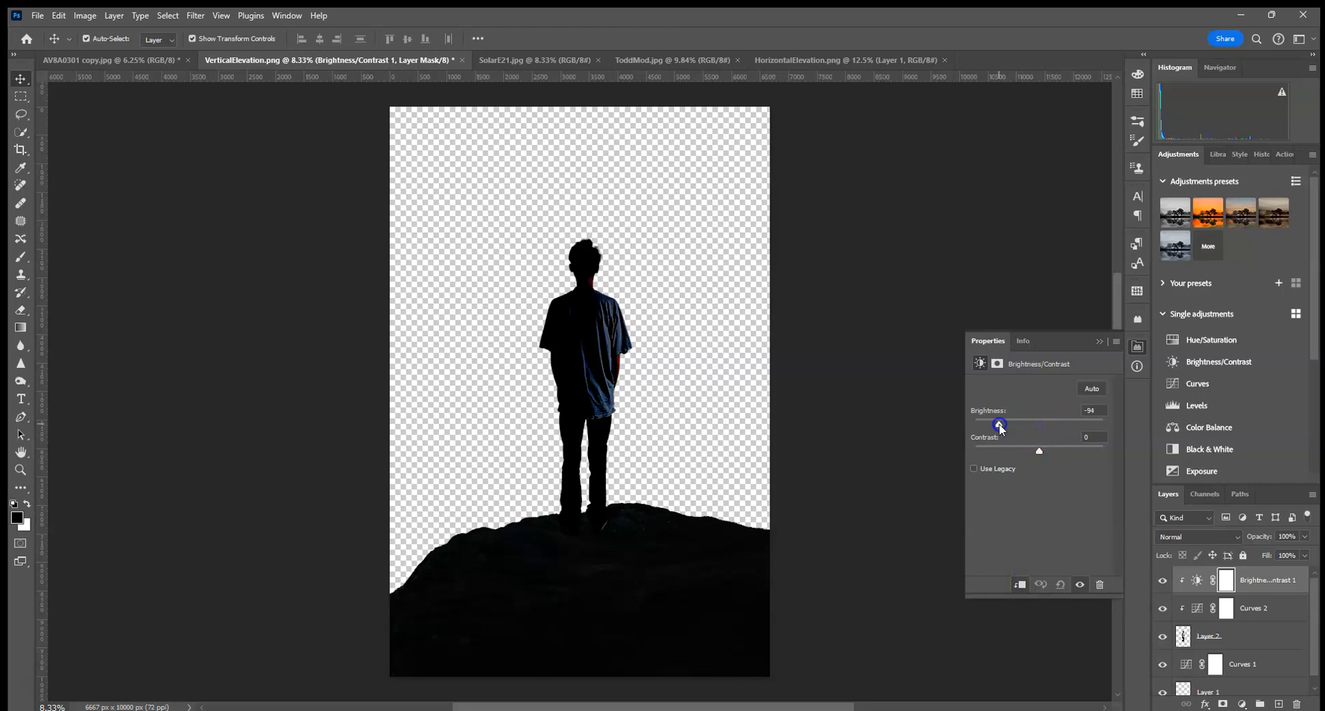
left_click(1099, 348)
left_click_drag(1283, 616, 1288, 703)
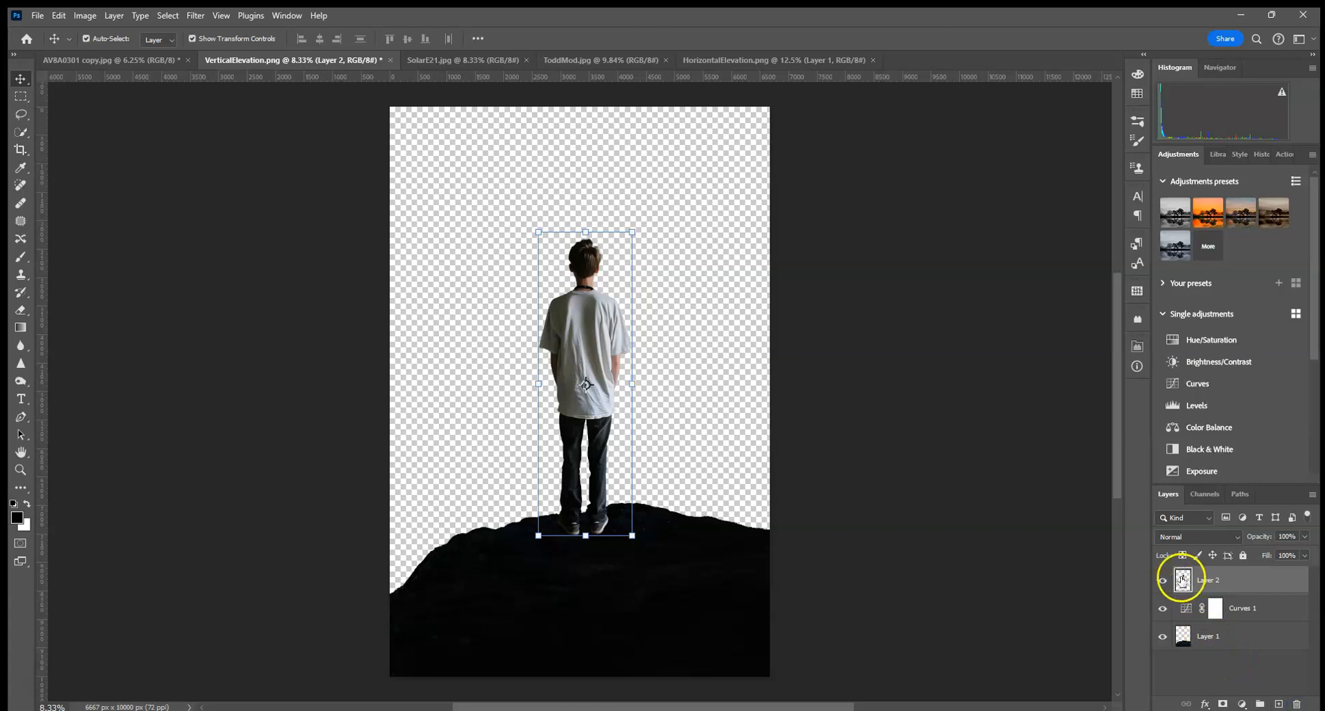
Select the pixels of the boy's layer, fill them with black at 100% opacity, and clear the selection.
right_click(1184, 582)
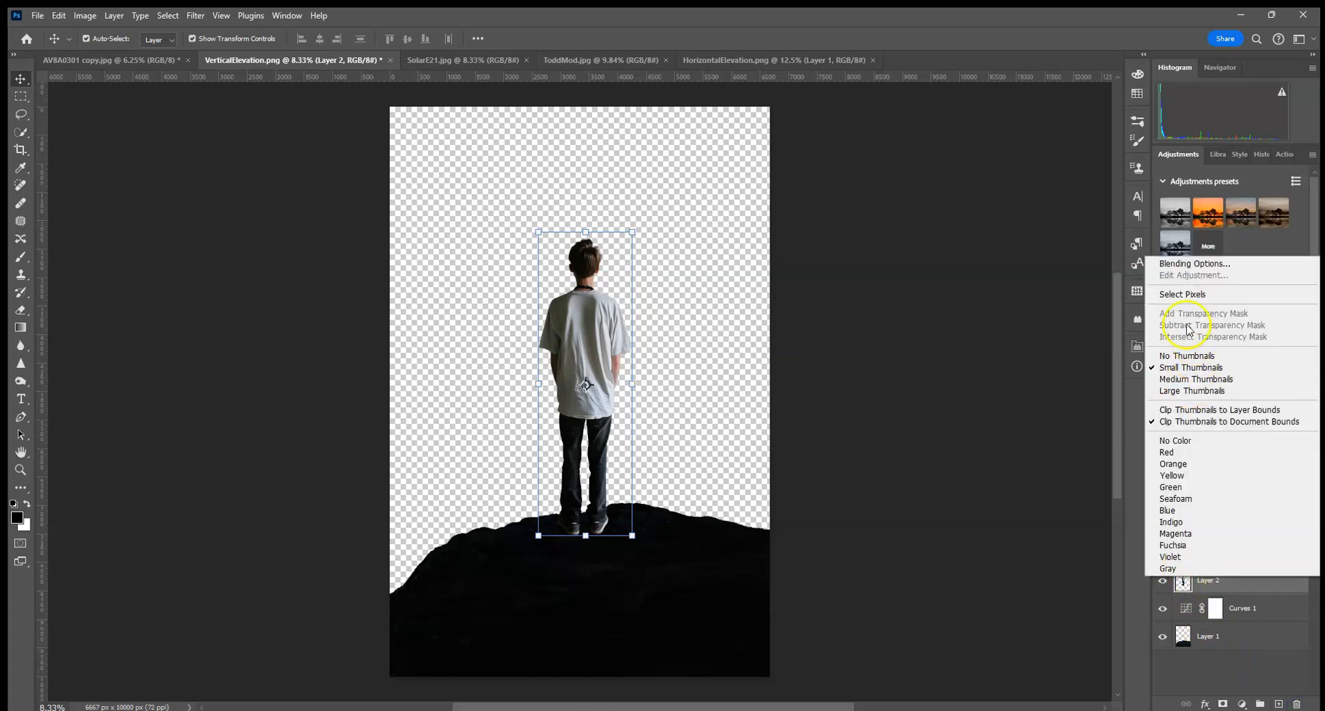
left_click(1183, 294)
left_click(58, 15)
left_click(92, 232)
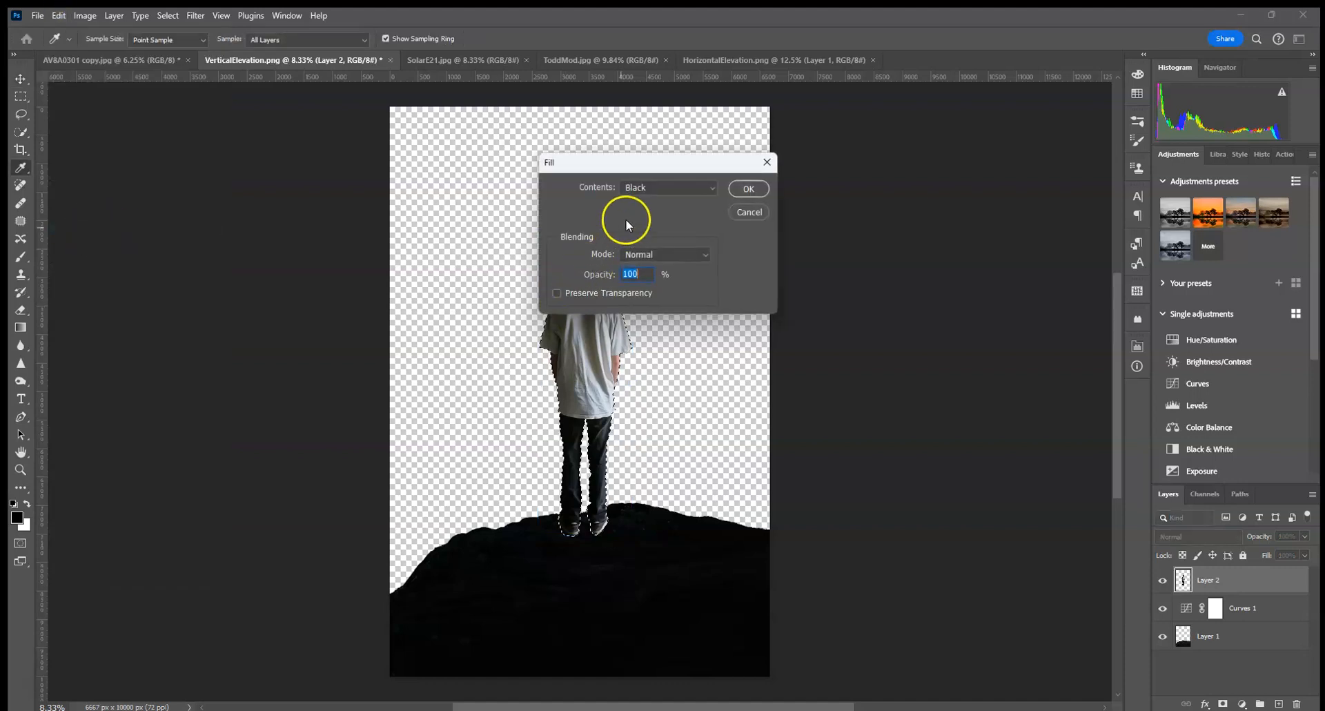
left_click(749, 184)
key("m")
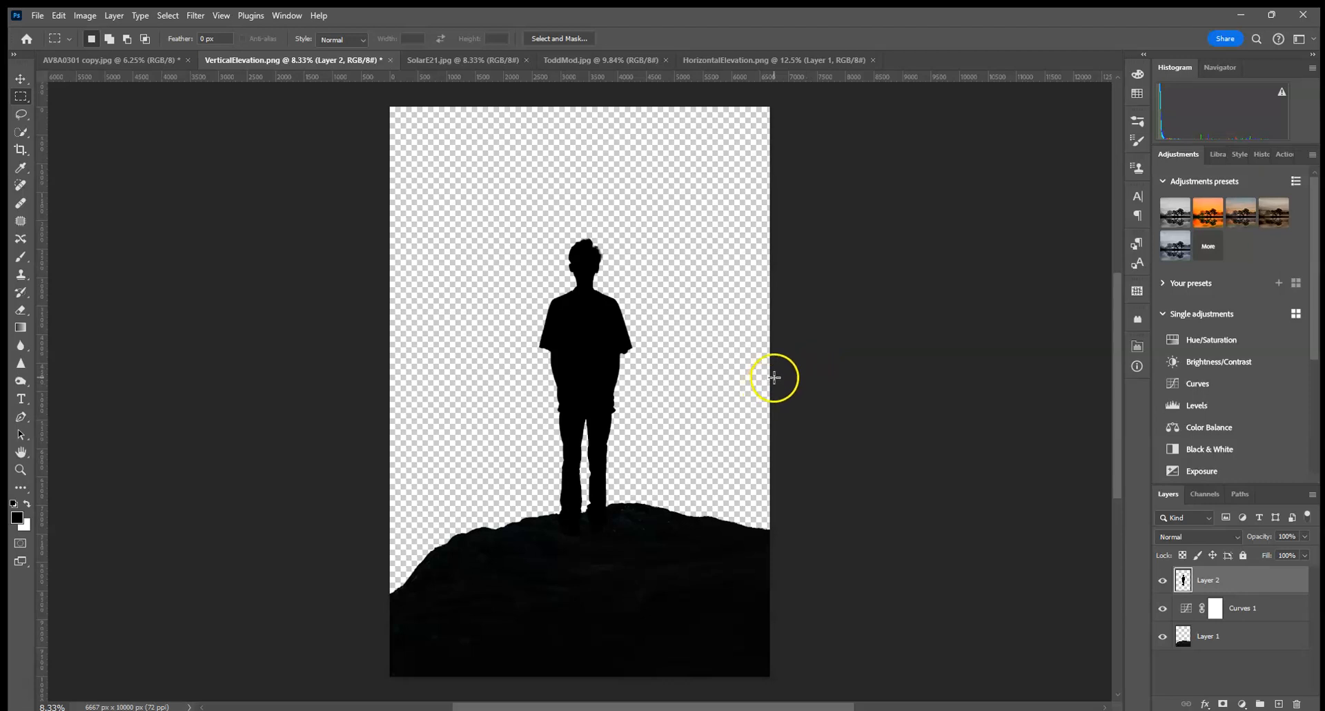
Bring back the boy's selection by undoing the deselect, fill it with black a second time, and check the silhouette's edges.
left_click(59, 15)
left_click(60, 30)
left_click(60, 17)
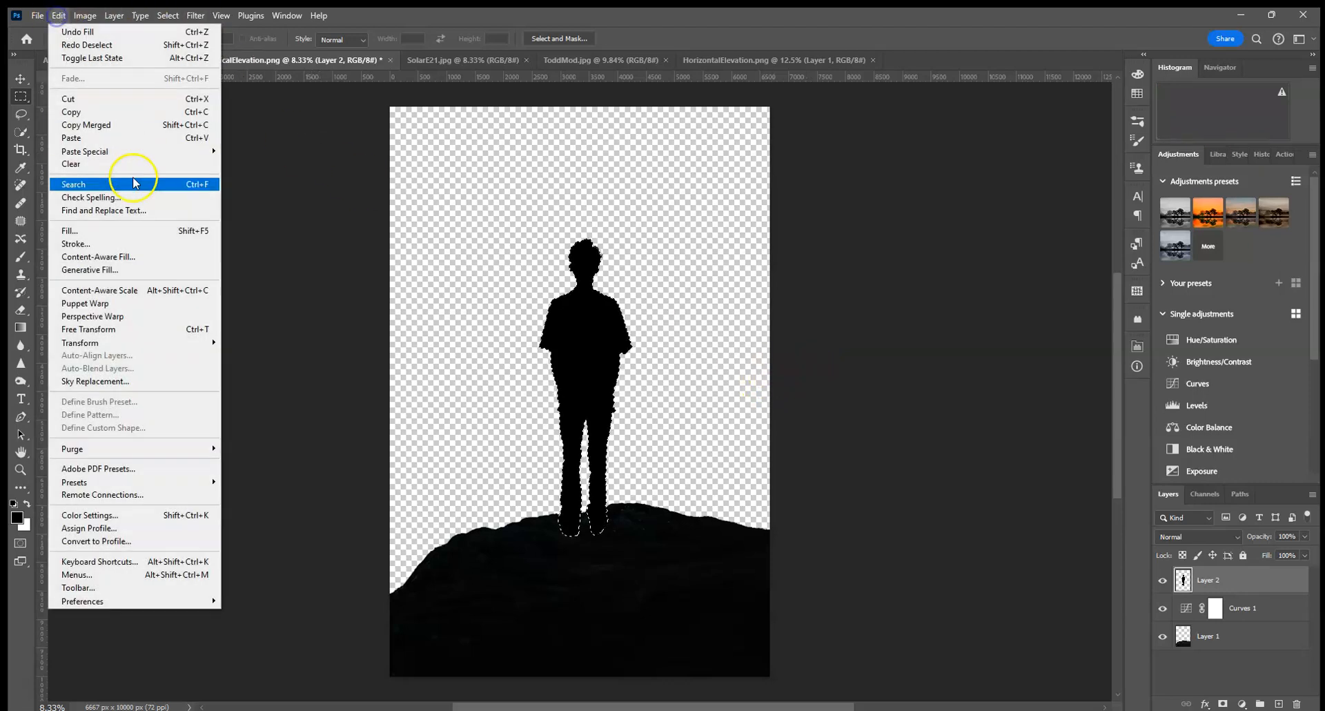
left_click(131, 227)
left_click(748, 191)
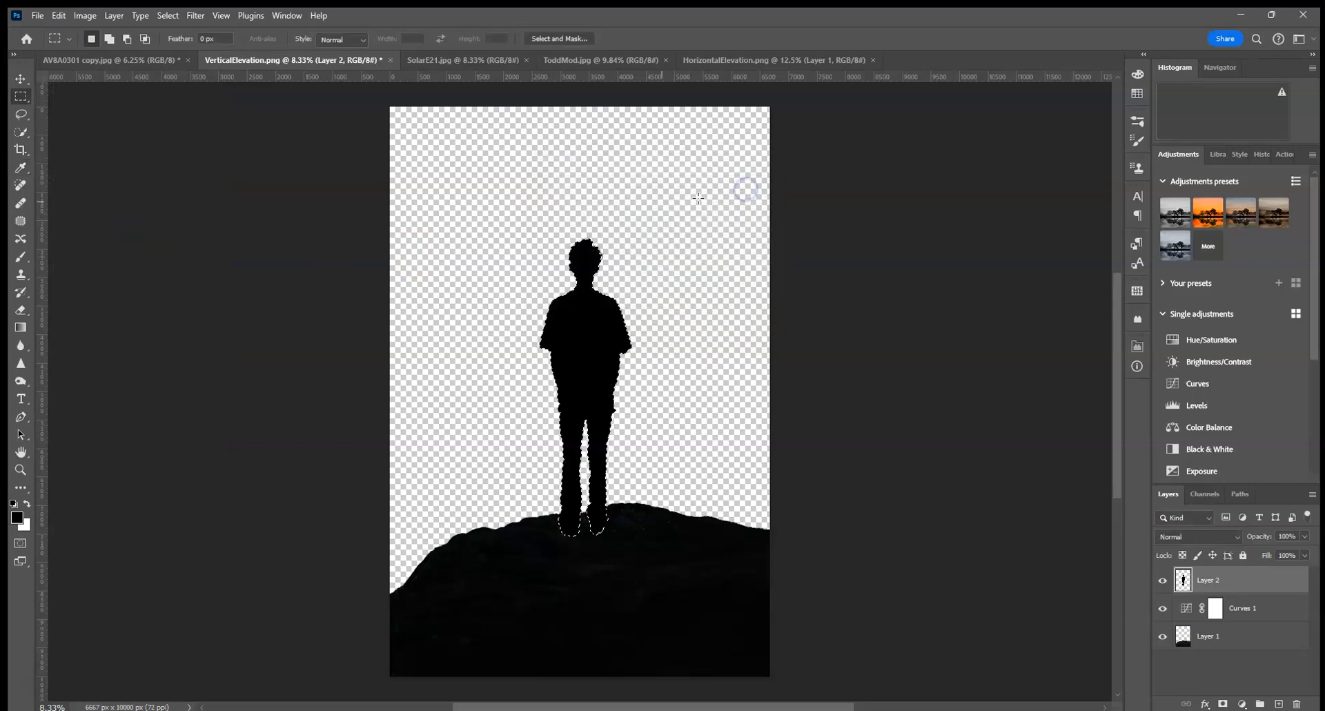
left_click(164, 124)
key("ctrl+plus")
key("ctrl+plus")
key("ctrl+plus")
key("ctrl+plus")
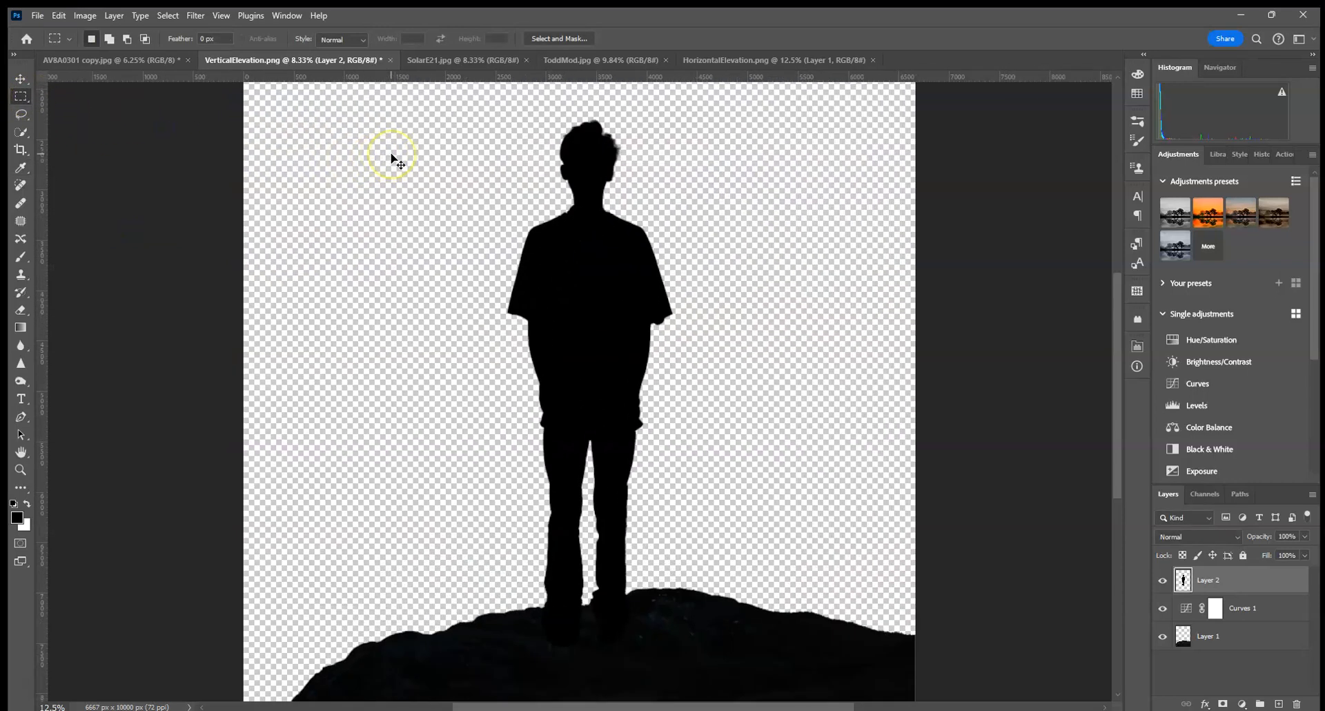
key("ctrl+0")
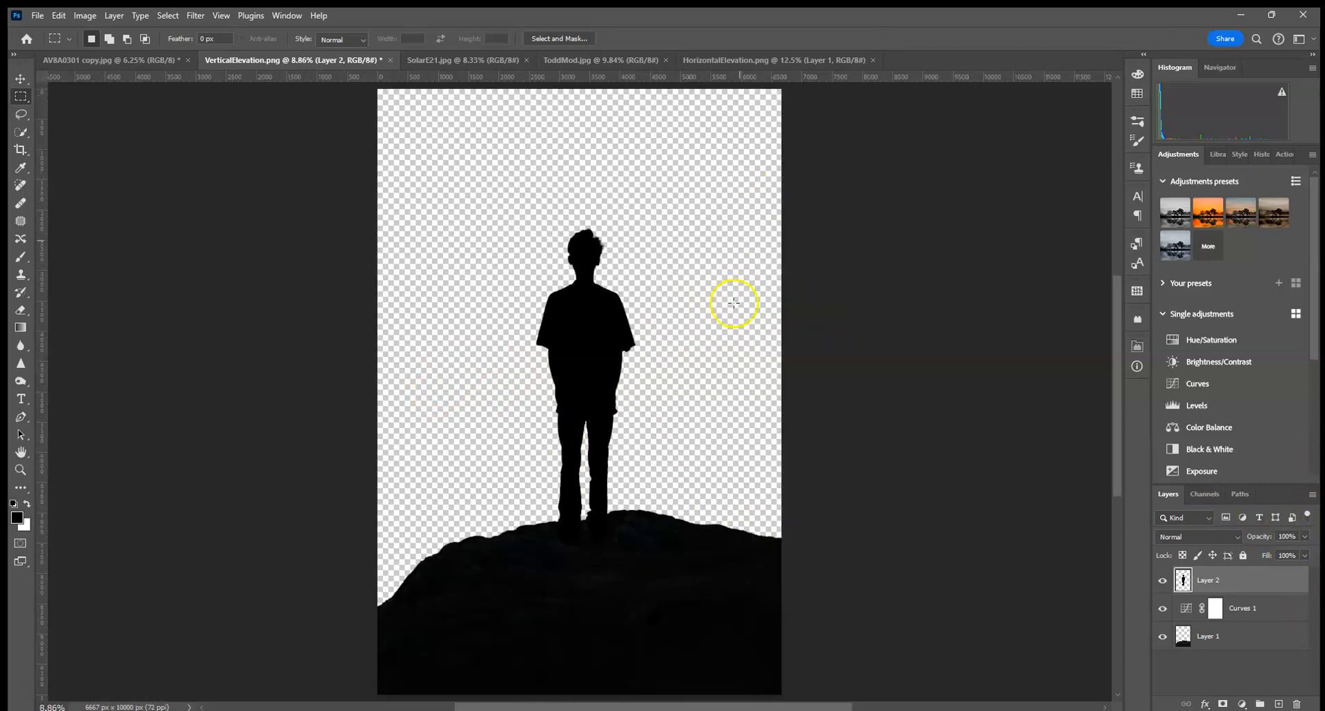
Darken the hill further by moving the existing Curves adjustment's midtone point to input 163, output 82.
left_click(1223, 639)
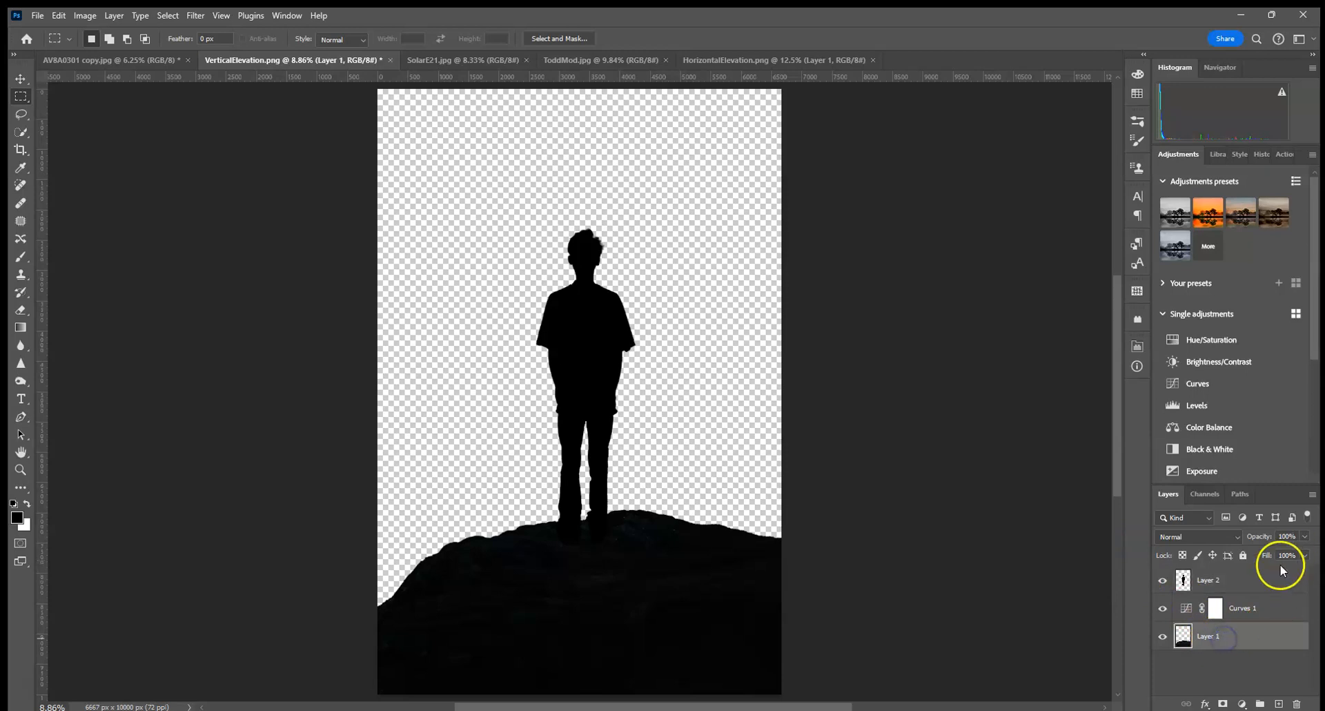
left_click(1248, 608)
double_click(1192, 612)
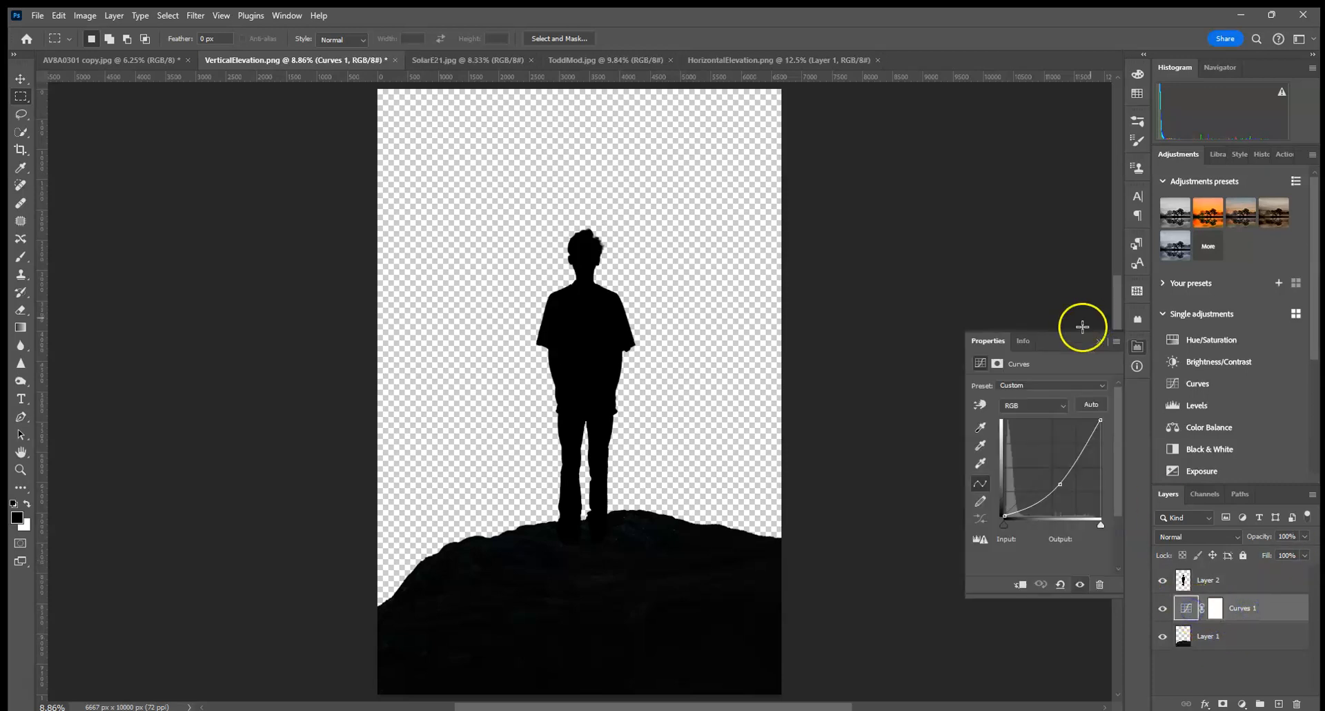
left_click_drag(1067, 477, 1068, 485)
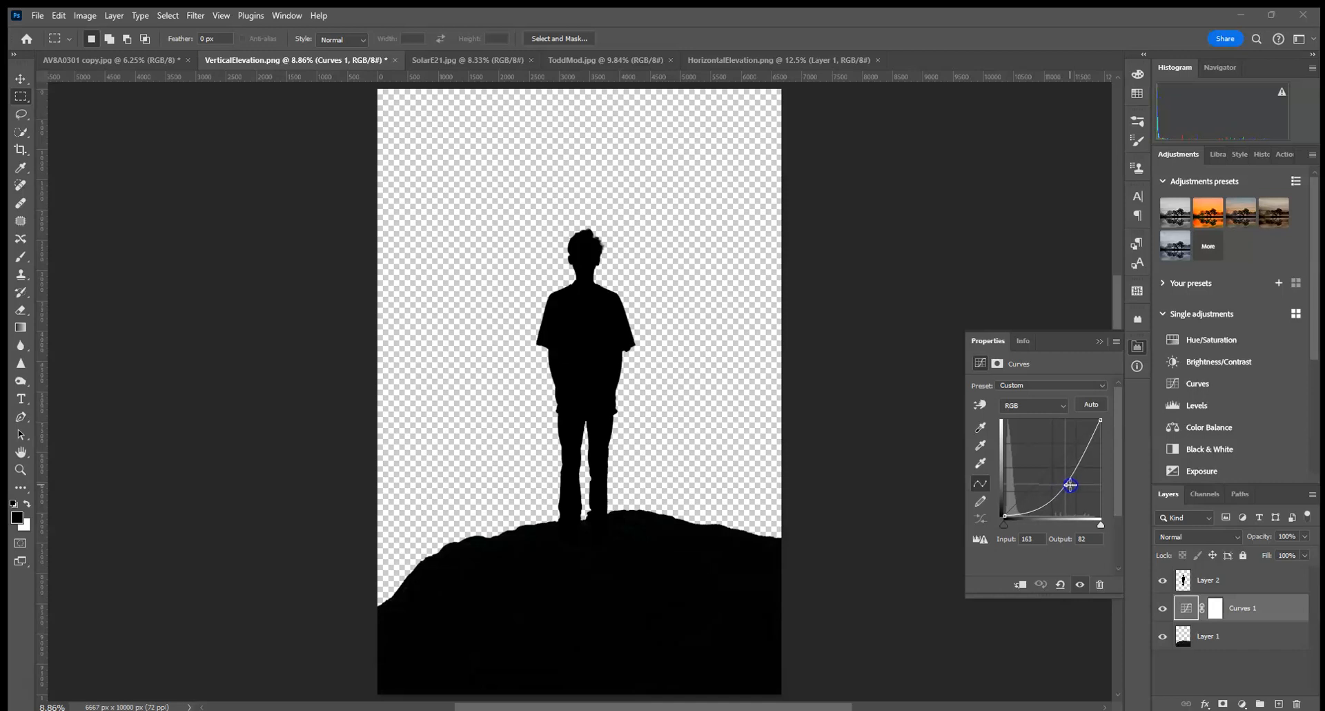
left_click_drag(1103, 338, 1101, 344)
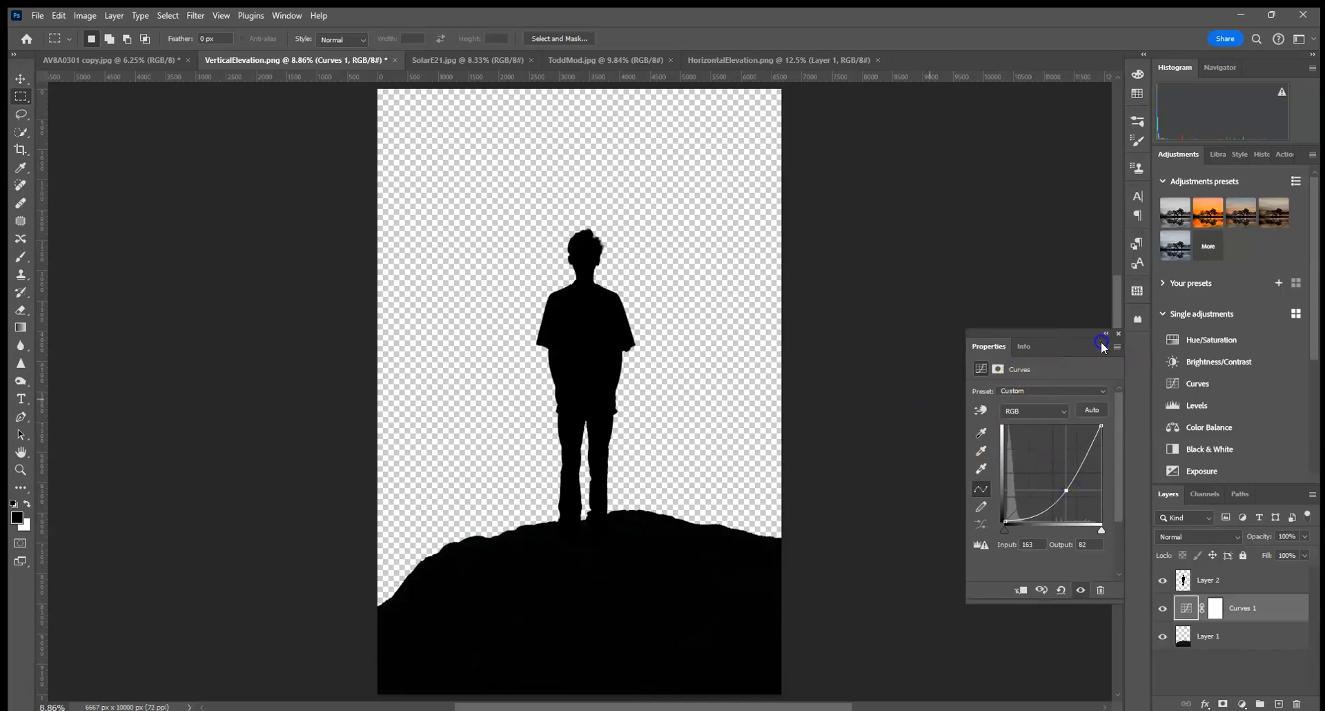
left_click(1118, 334)
Add a layer mask to the boy's layer and paint black around his shoes on the hill with a 32 px Hard Round brush.
key("ctrl+plus")
key("ctrl+plus")
key("ctrl+plus")
key("ctrl+plus")
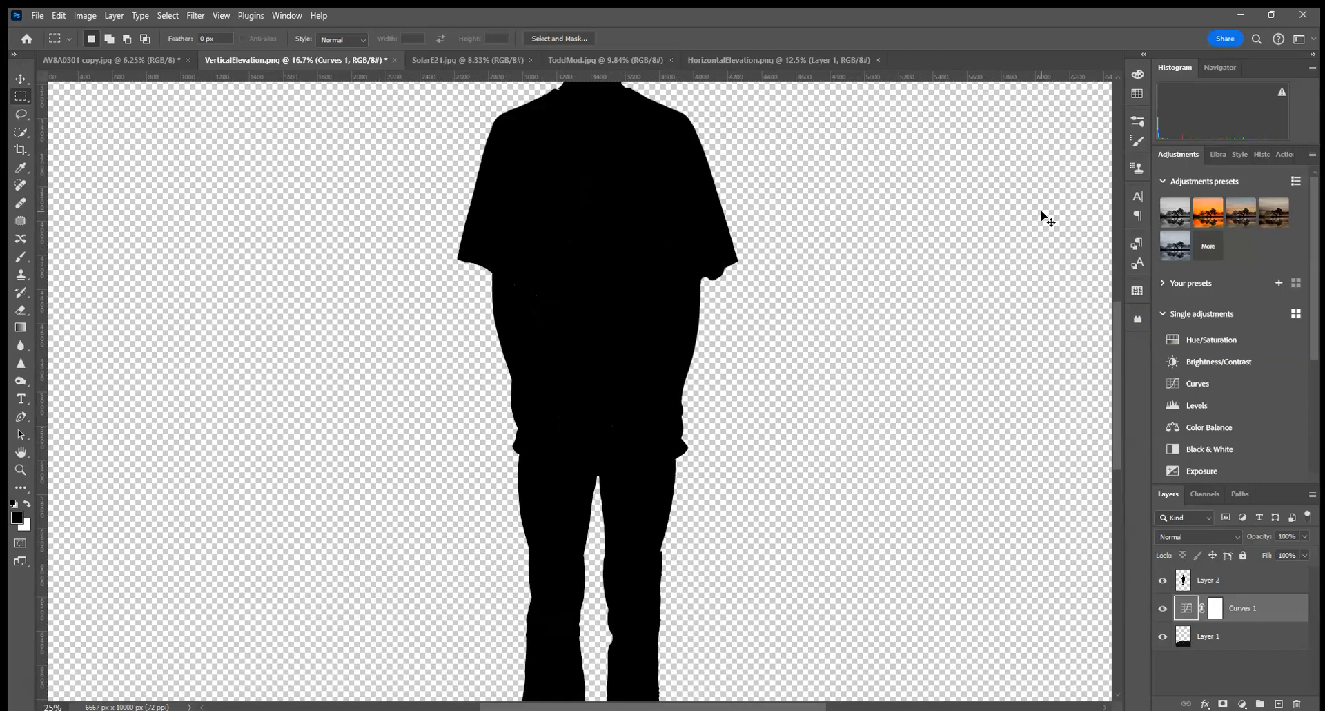
scroll(678, 409, "down", 5)
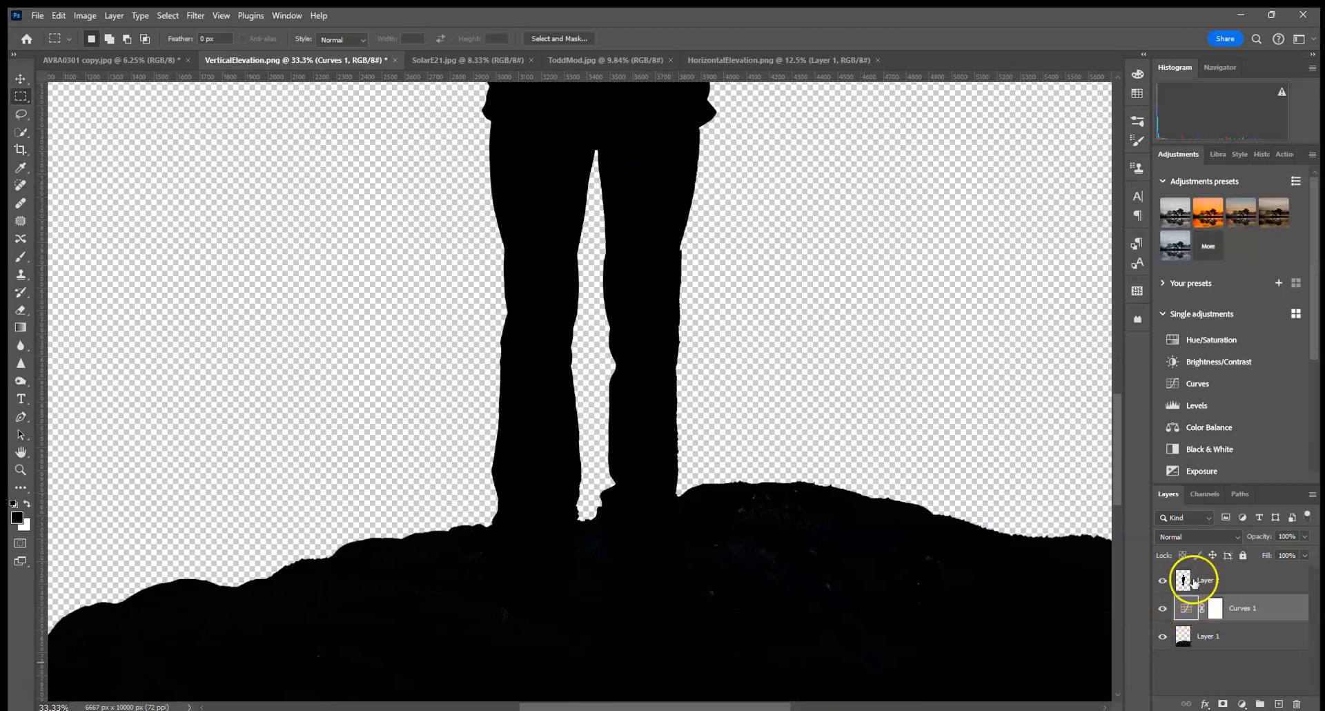
left_click(1183, 580)
left_click(1223, 704)
left_click(21, 256)
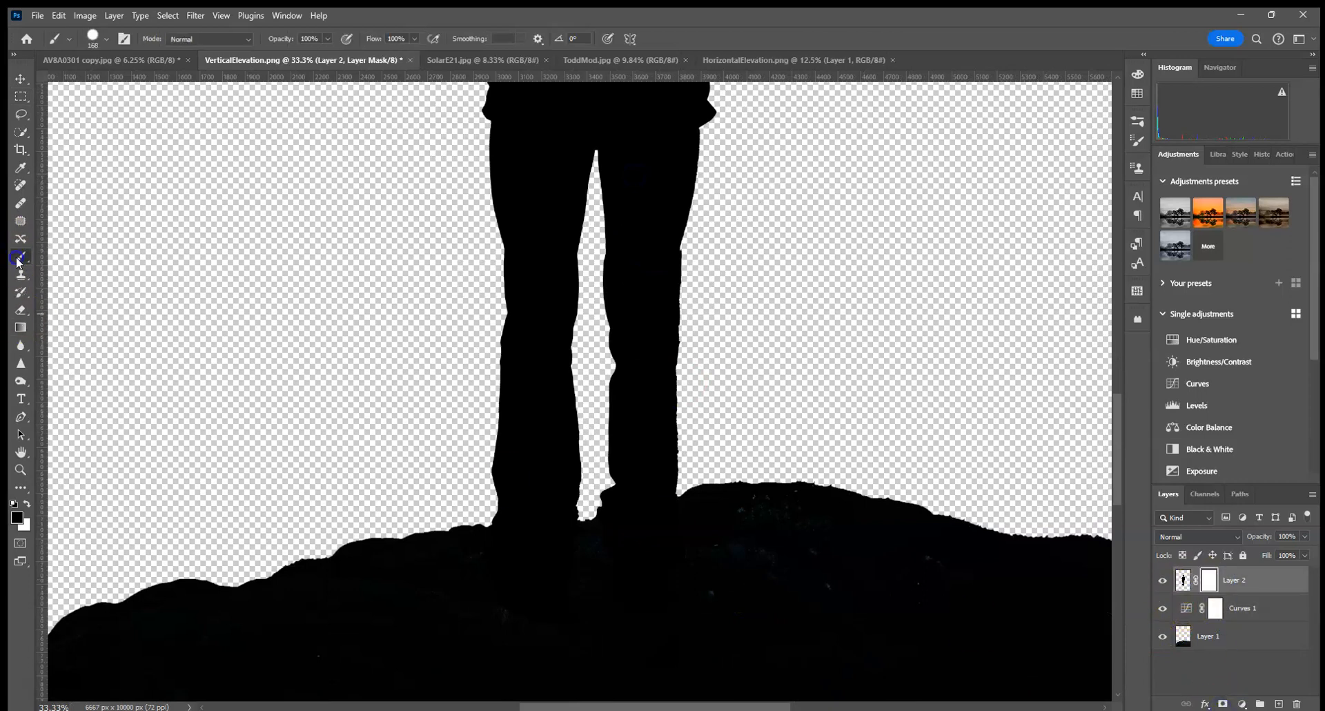
left_click(106, 39)
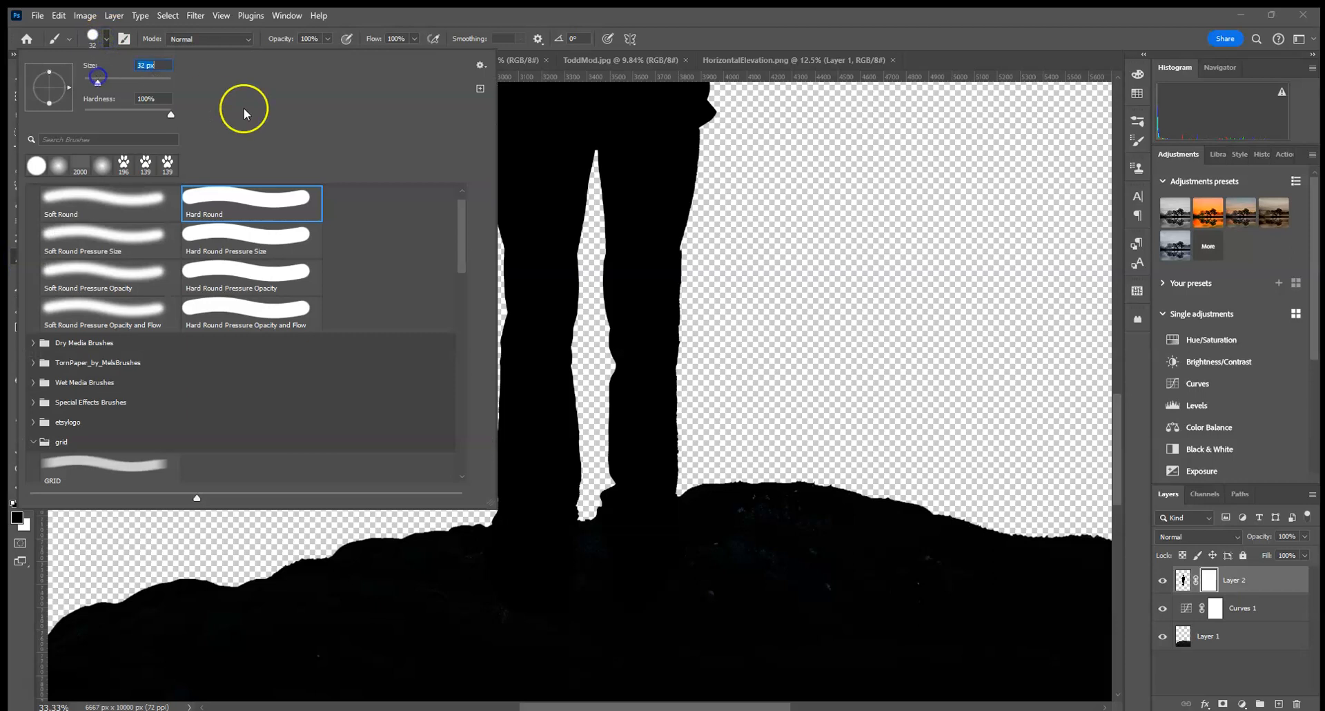
left_click(647, 610)
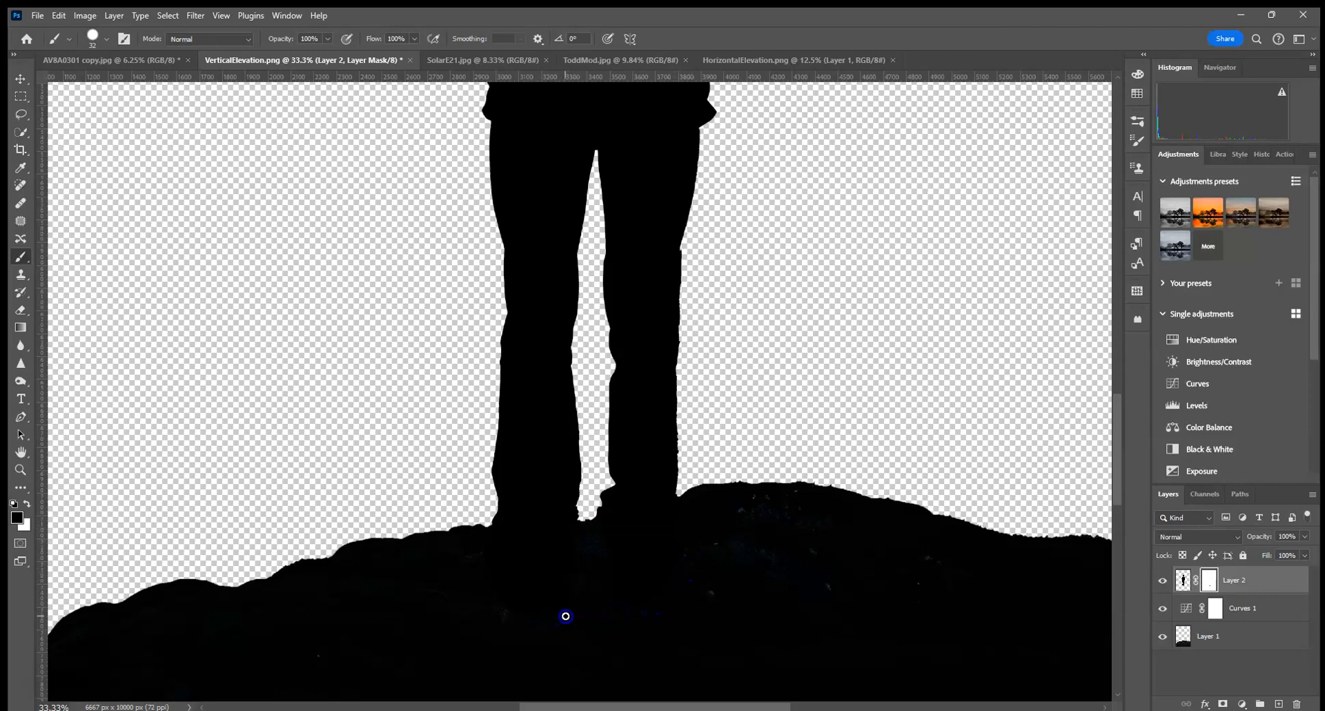
key("ctrl+0")
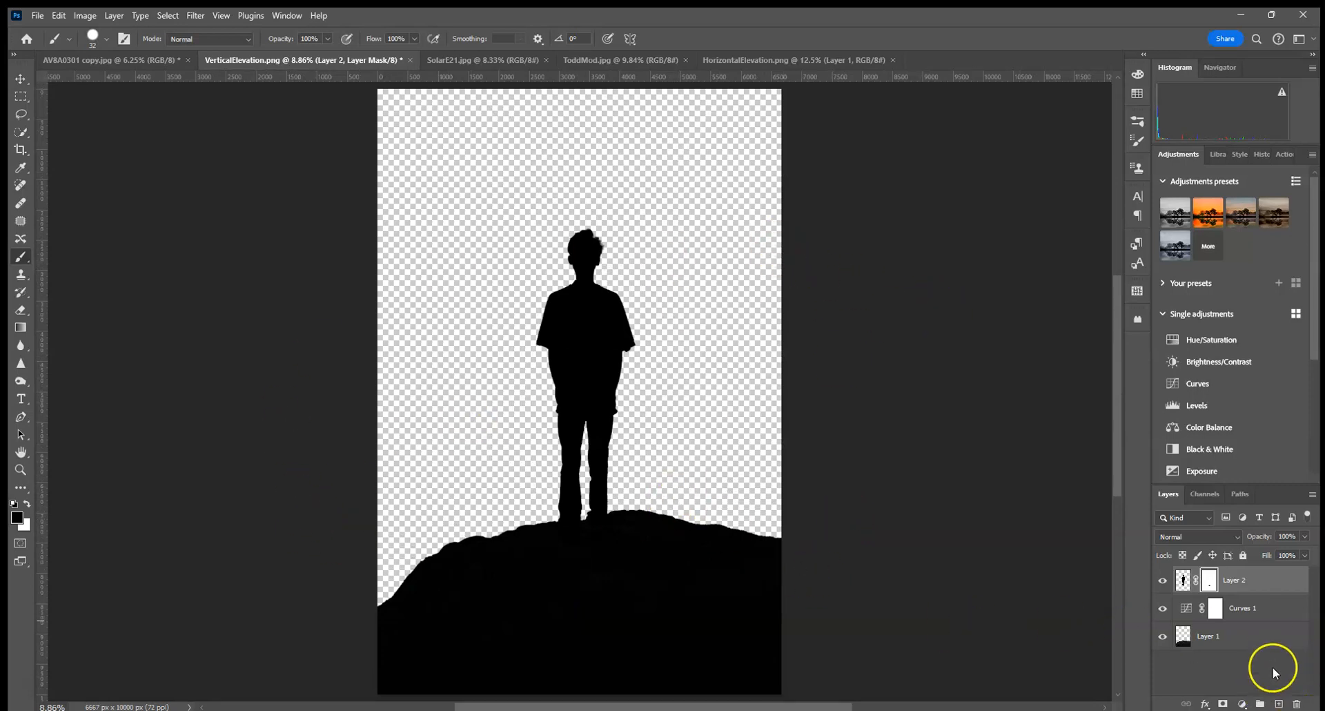
Add a new empty layer and move it beneath the hill layer in the layer stack.
left_click(1276, 636)
left_click(1270, 581)
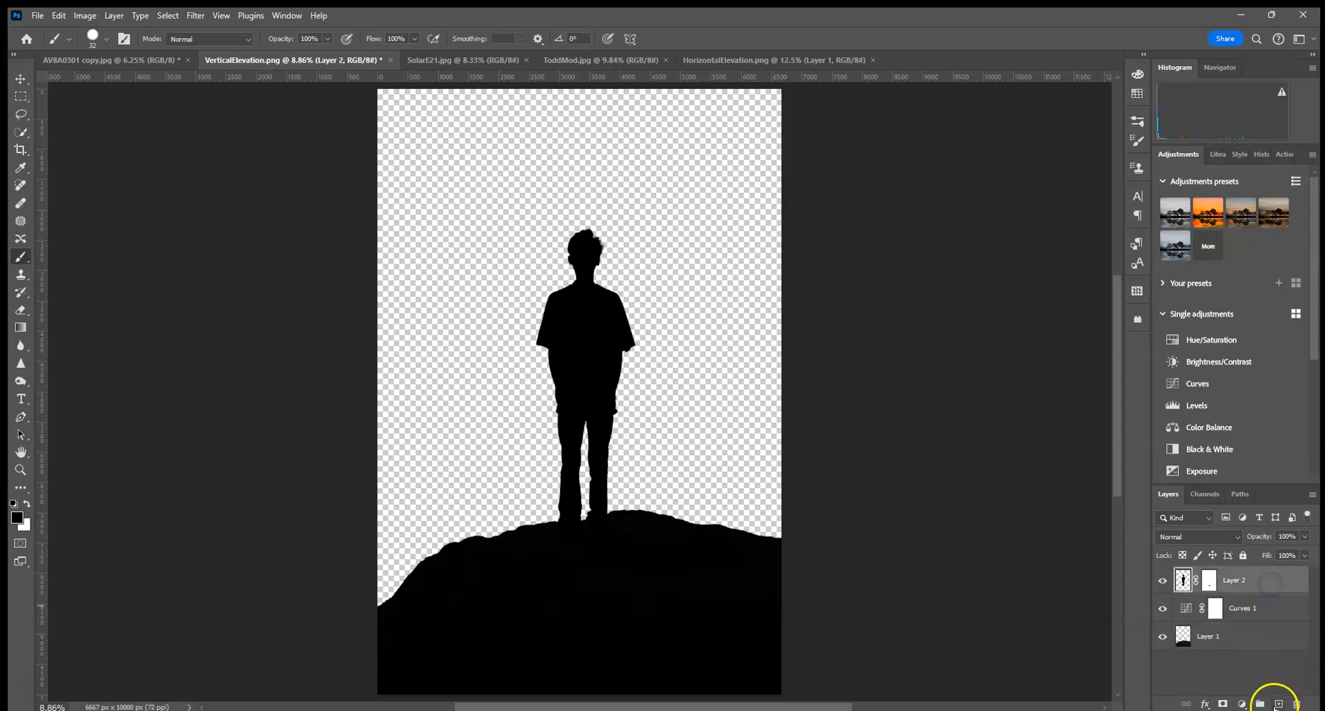
left_click(1278, 704)
left_click_drag(1273, 582, 1265, 671)
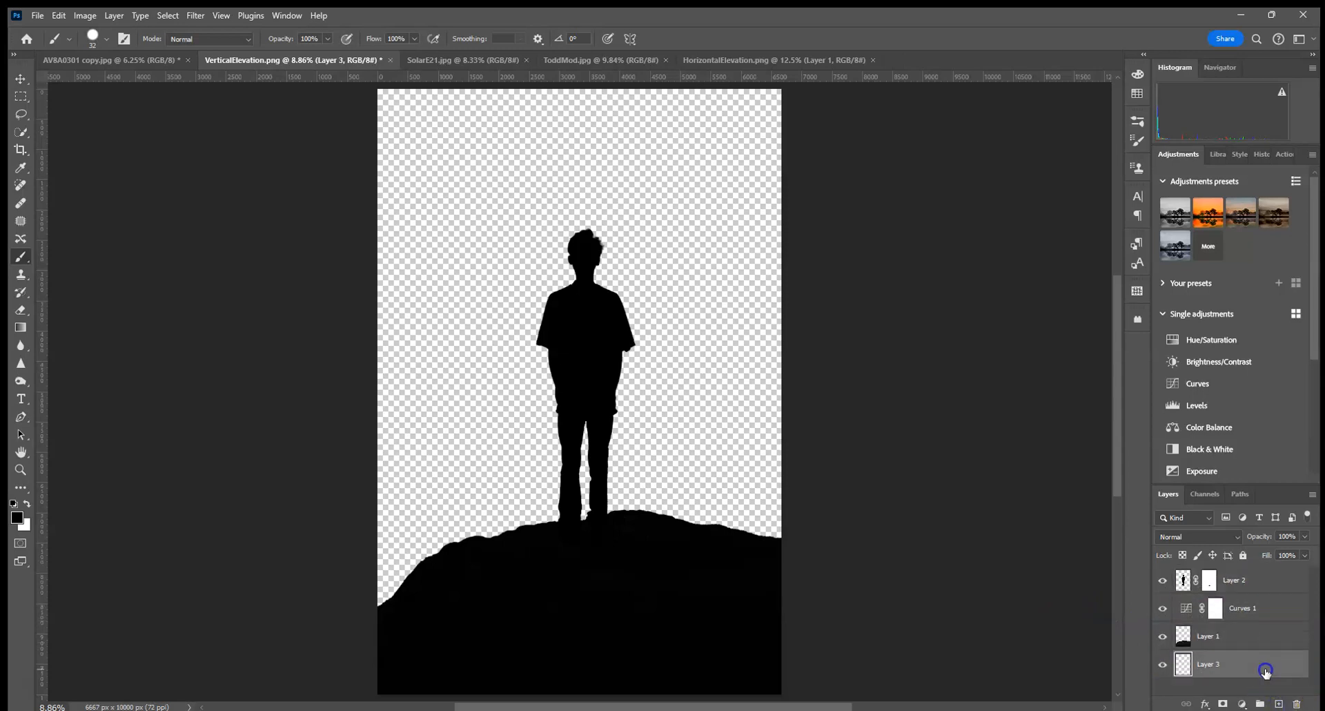
Place the SolarE13 eclipse image as an embedded object below the hill and enlarge it to about three times its size.
left_click(37, 16)
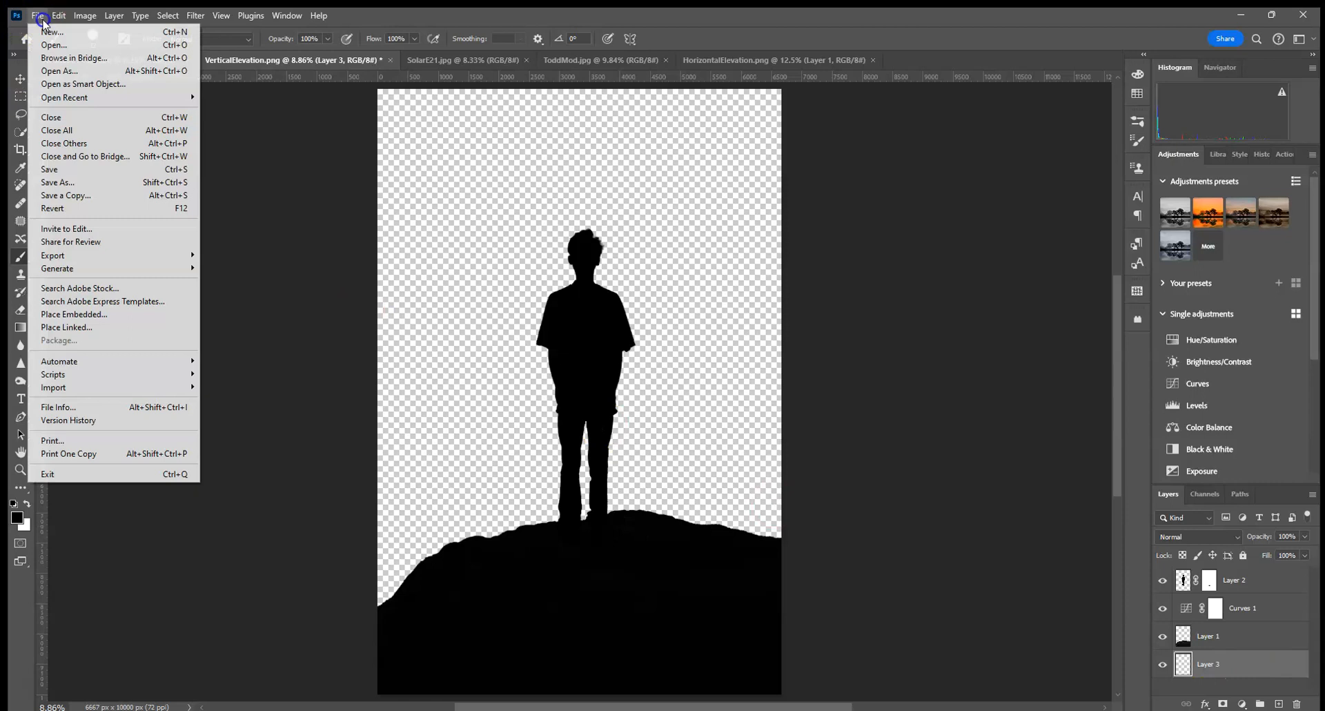
left_click(96, 316)
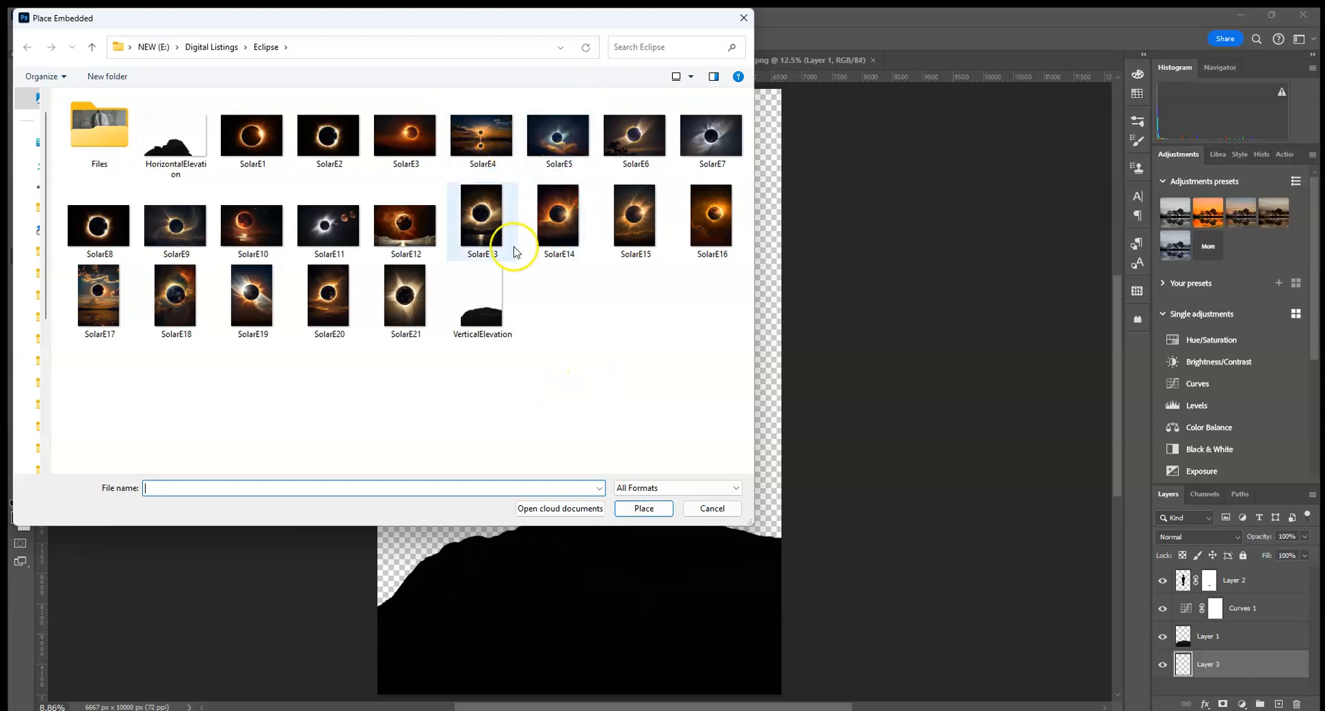
double_click(494, 221)
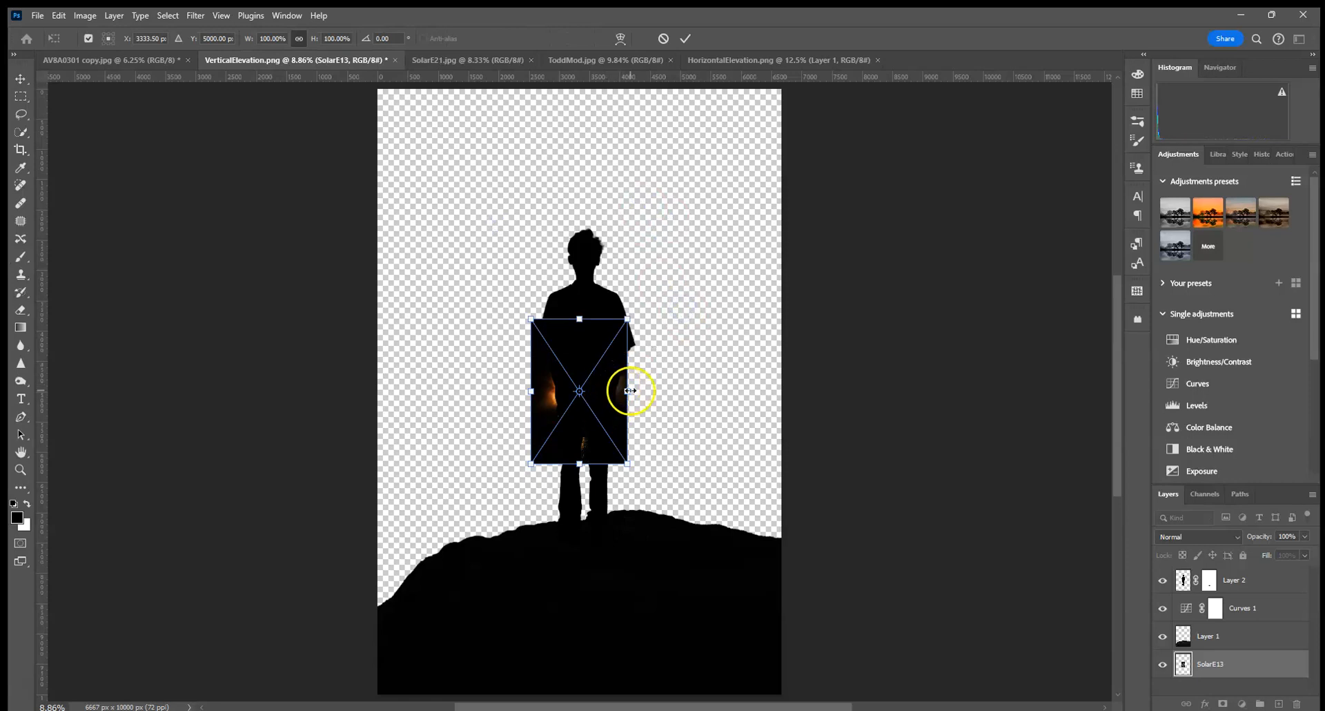
left_click_drag(638, 392, 820, 388)
left_click(686, 40)
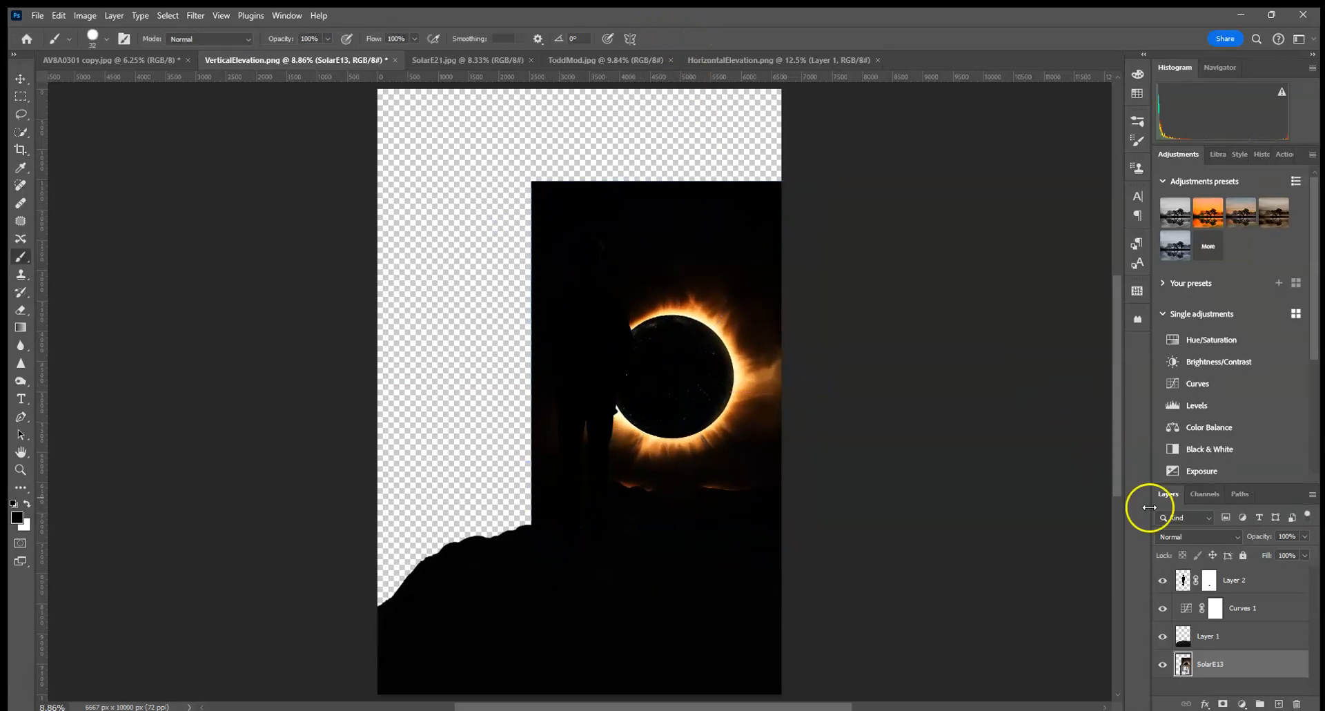
Clip the Curves 1 adjustment to the hill layer with a clipping mask.
left_click(1282, 612)
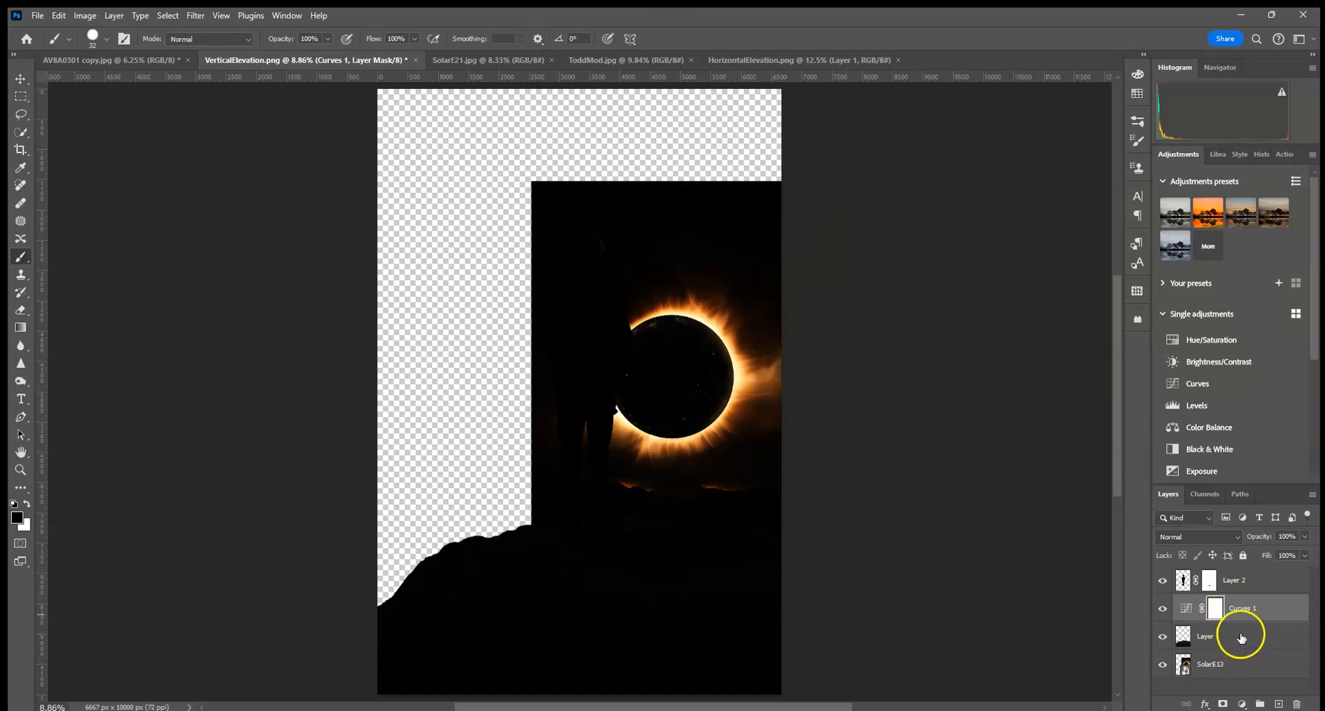
right_click(1265, 608)
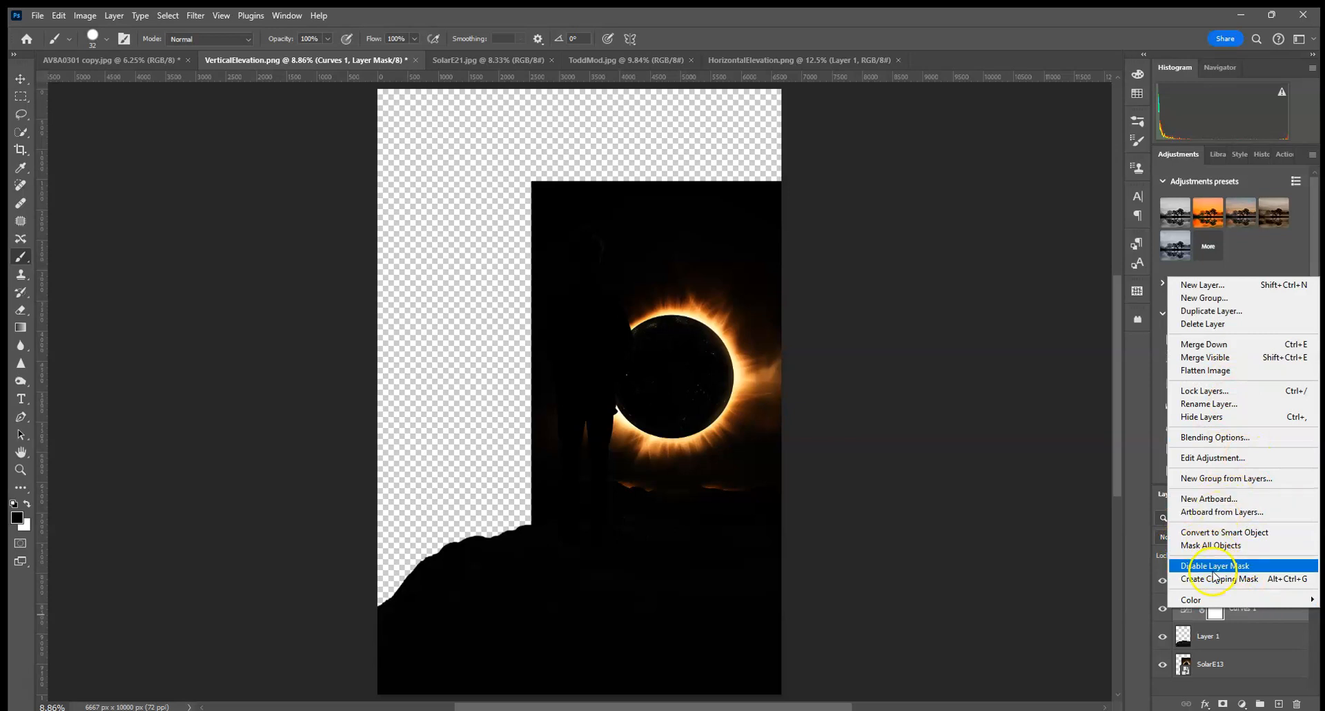
left_click(1262, 579)
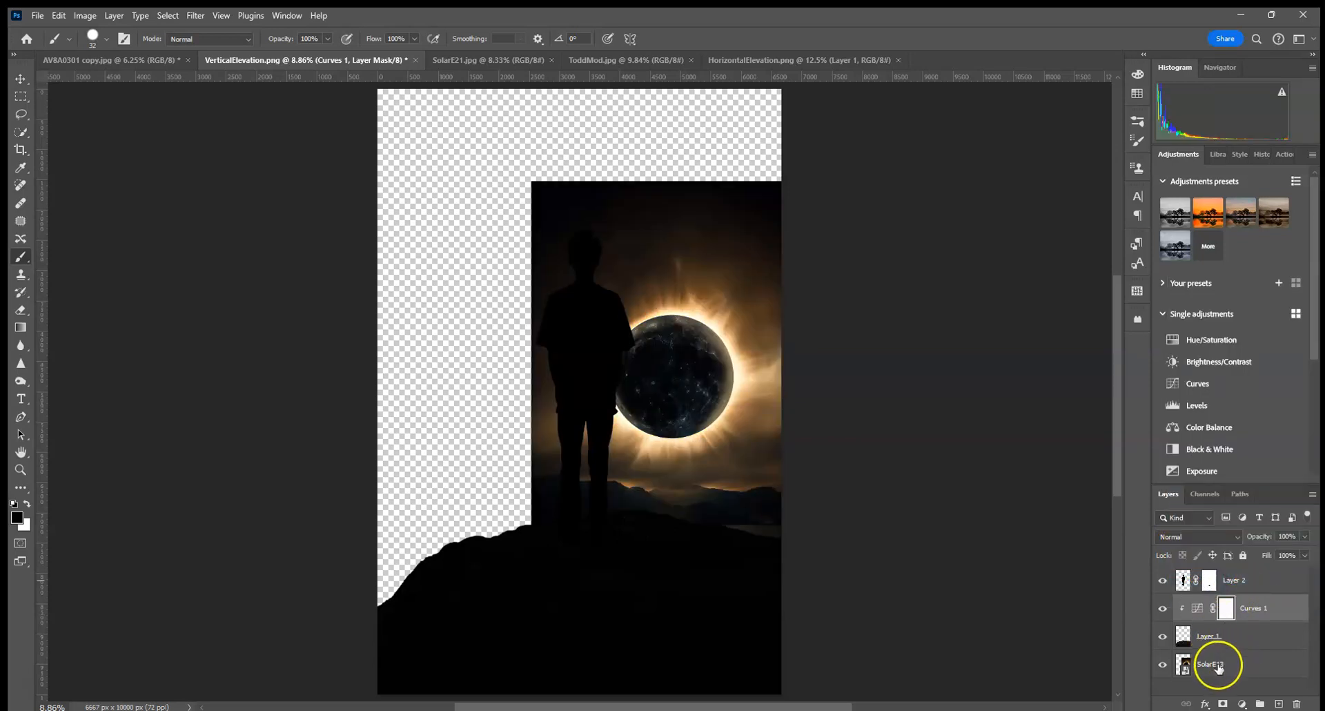
Scale the eclipse image up to fill the canvas and position it so the eclipse sits behind the boy.
left_click(20, 78)
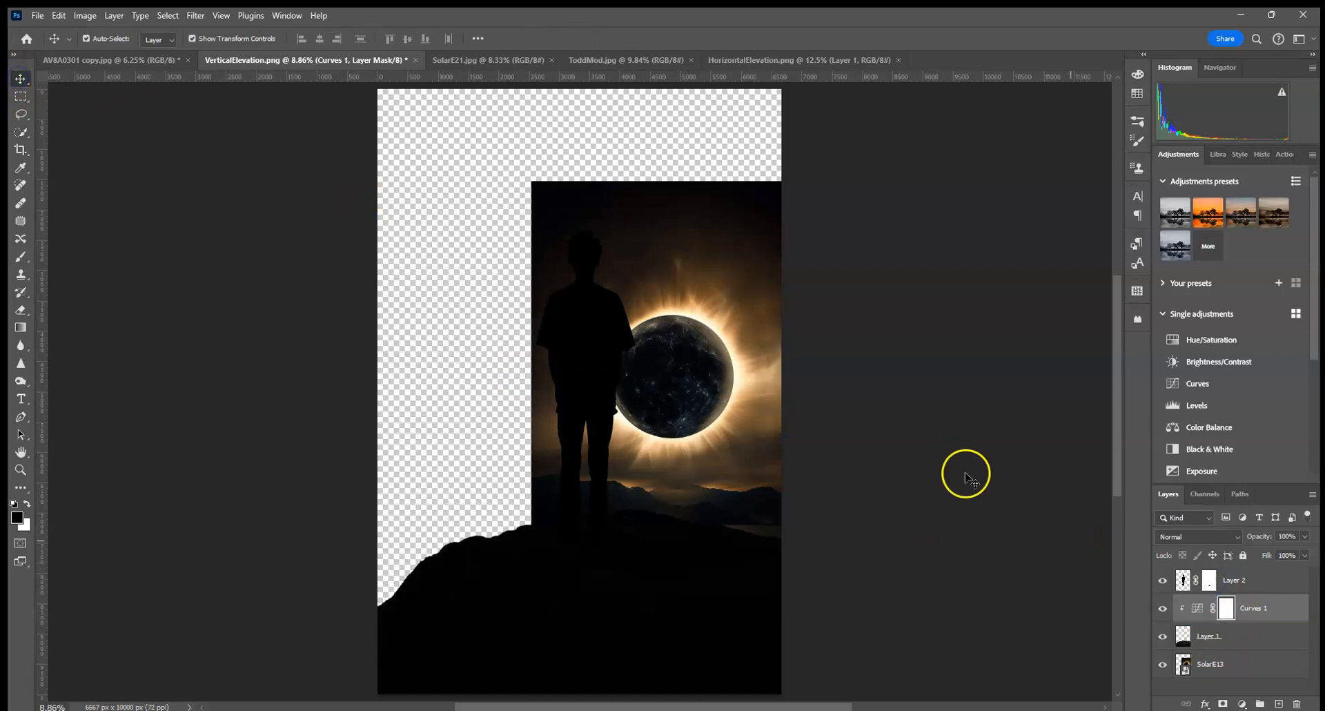
left_click(713, 249)
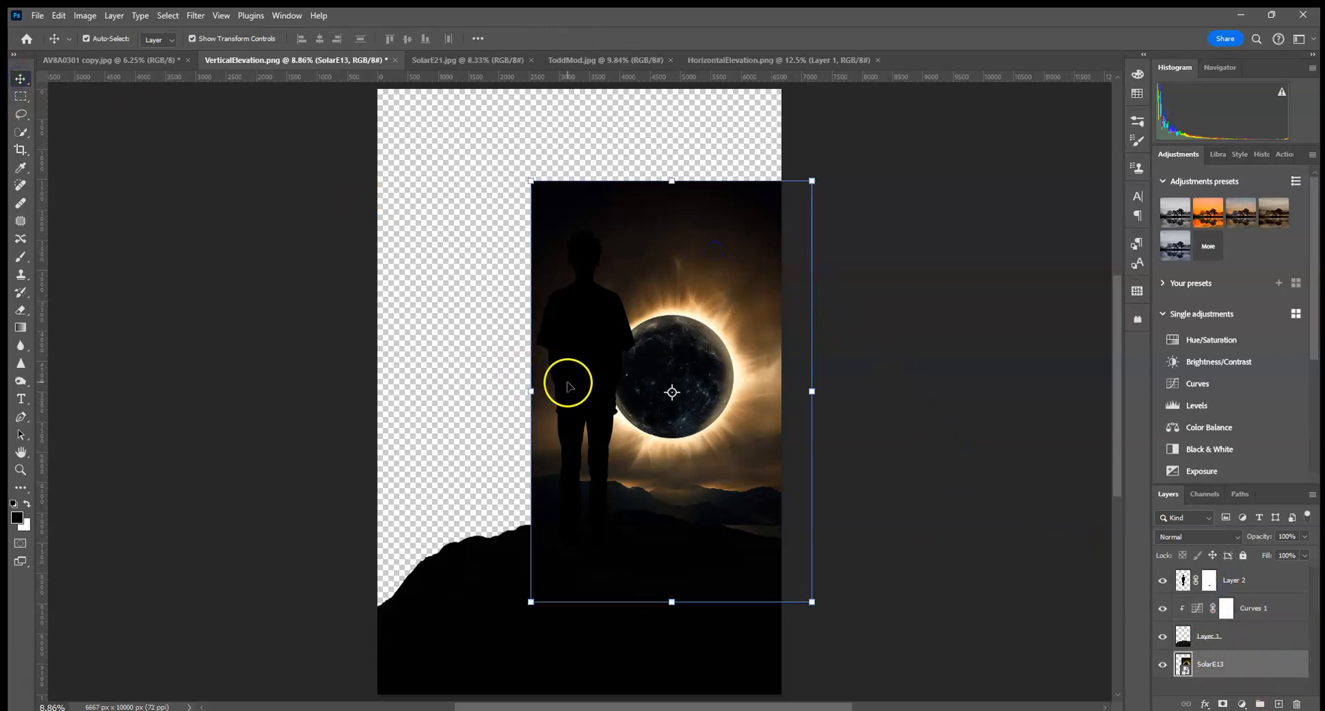
left_click_drag(530, 391, 368, 374)
left_click_drag(586, 417, 579, 388)
left_click(687, 38)
left_click(984, 252)
left_click(959, 413)
Examine the edges of the boy's silhouette and the hill's outline up close against the eclipse background.
key("ctrl+plus")
key("ctrl+plus")
key("ctrl+plus")
key("ctrl+plus")
key("ctrl+plus")
key("ctrl+plus")
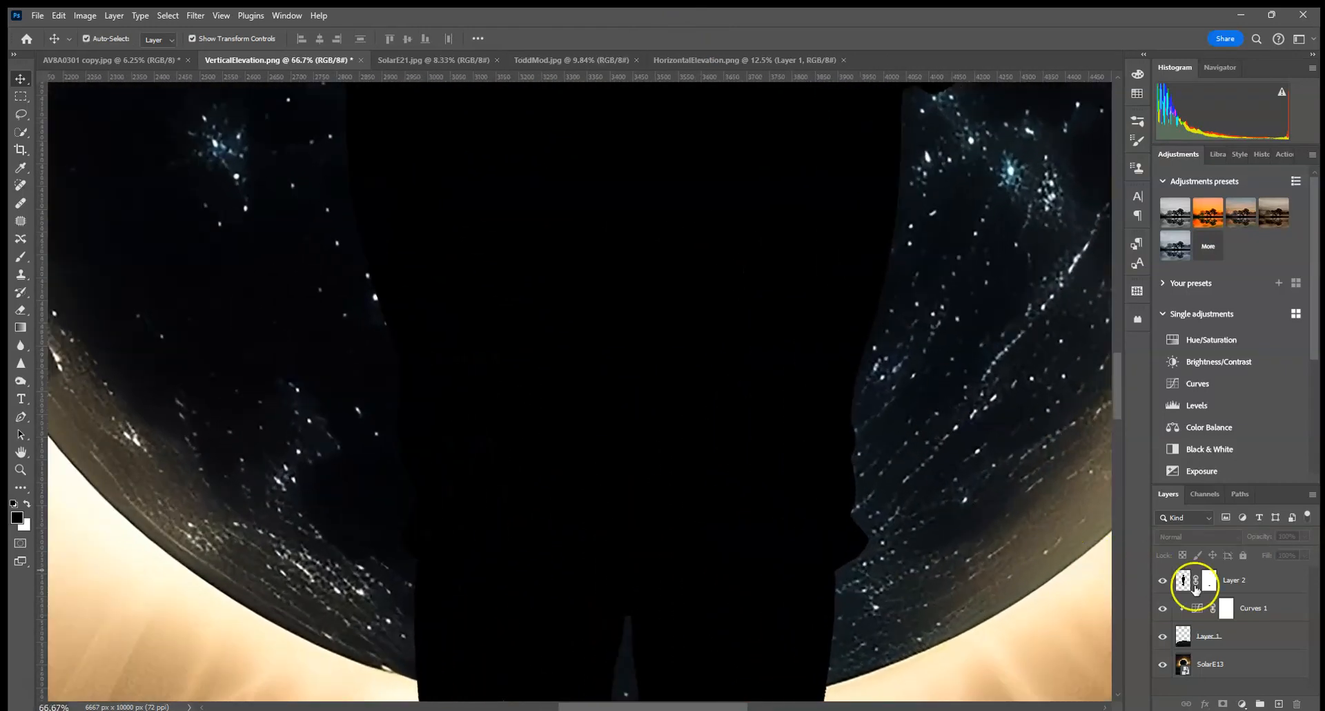
left_click(1235, 581)
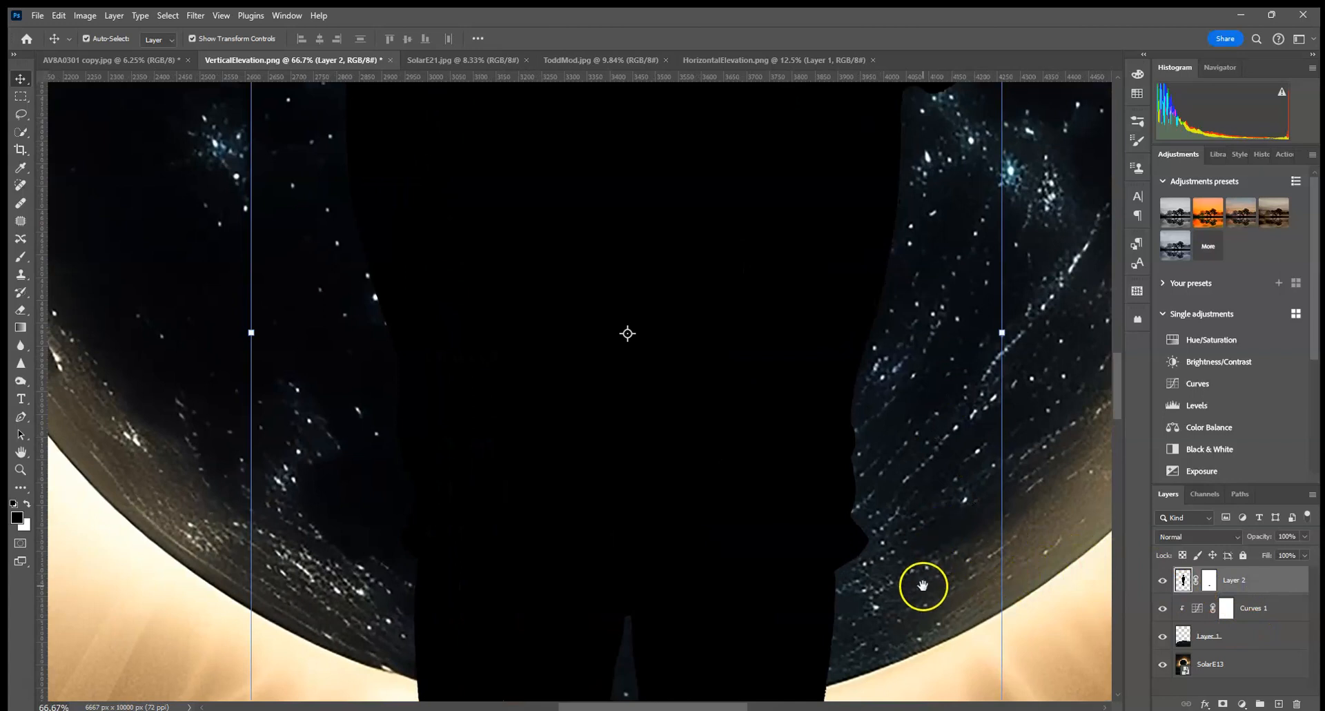
left_click(1059, 548)
left_click_drag(1035, 600, 1074, 165)
left_click_drag(938, 316, 959, 261)
left_click_drag(555, 527, 938, 110)
left_click_drag(247, 396, 832, 240)
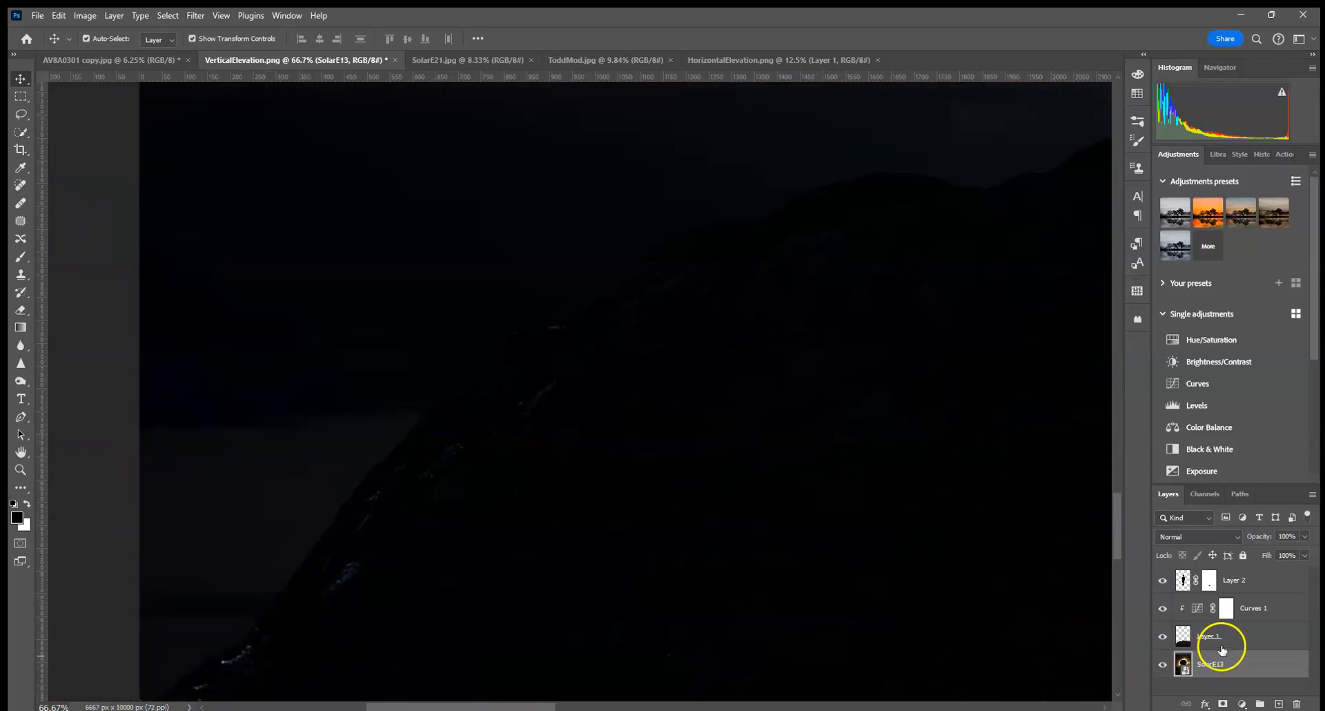
Soften the sloping left edge of the hill layer with the Blur tool.
left_click(1217, 636)
left_click(24, 347)
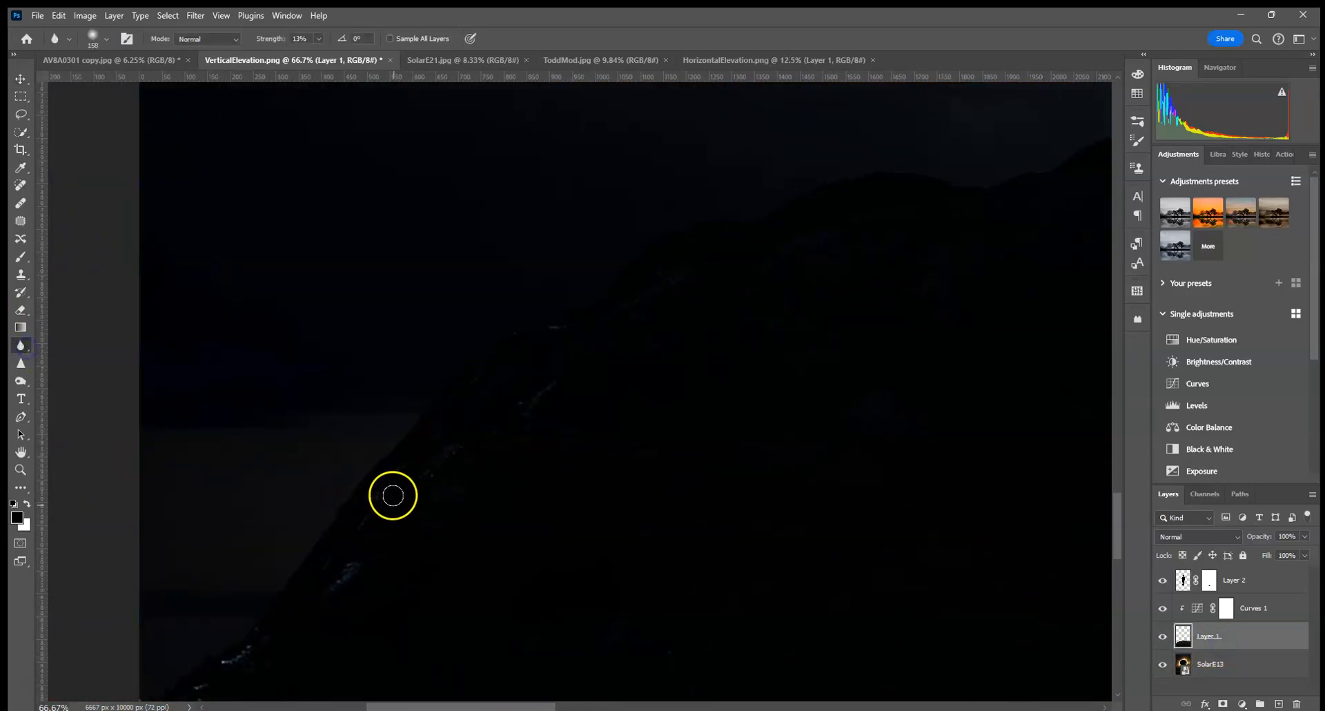
left_click_drag(348, 481, 256, 622)
mouse_move(322, 526)
left_mouse_down()
mouse_move(559, 276)
mouse_move(441, 373)
left_mouse_up()
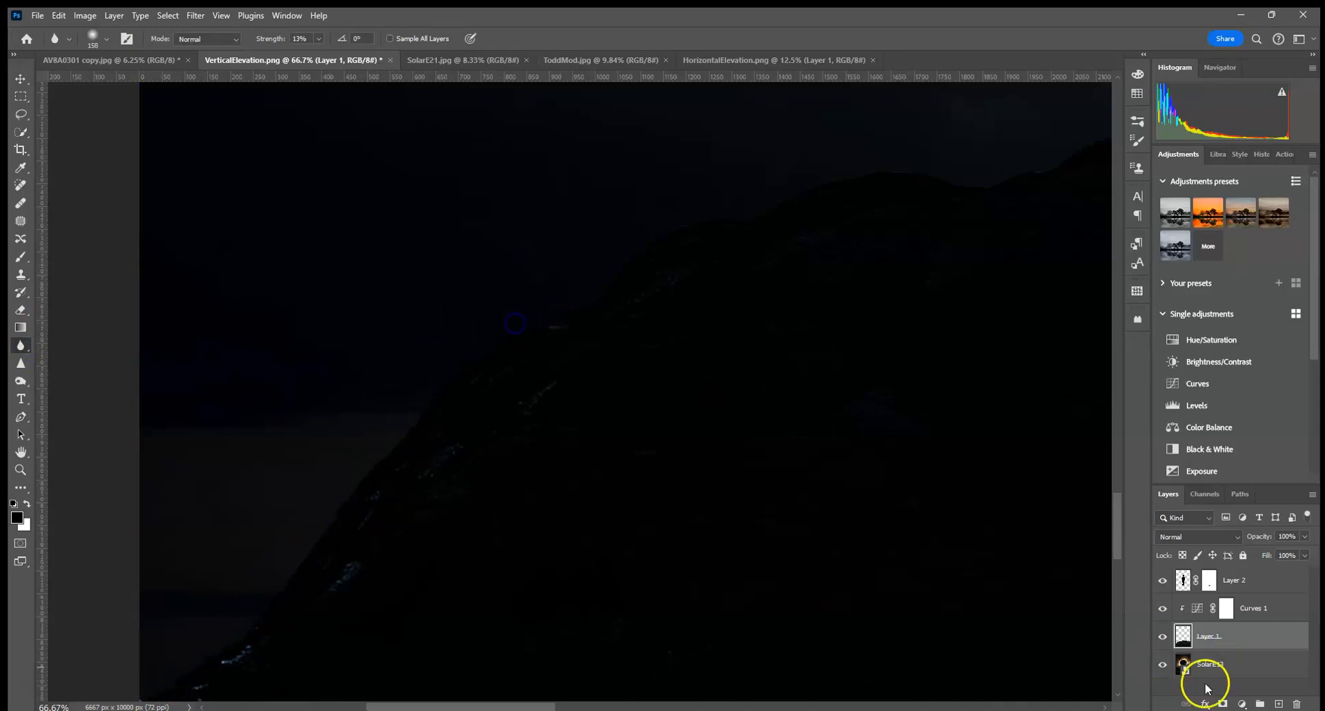
Add a layer mask to the hill layer, switch to the Brush tool and check the hill's outline across the canvas.
left_click(1222, 703)
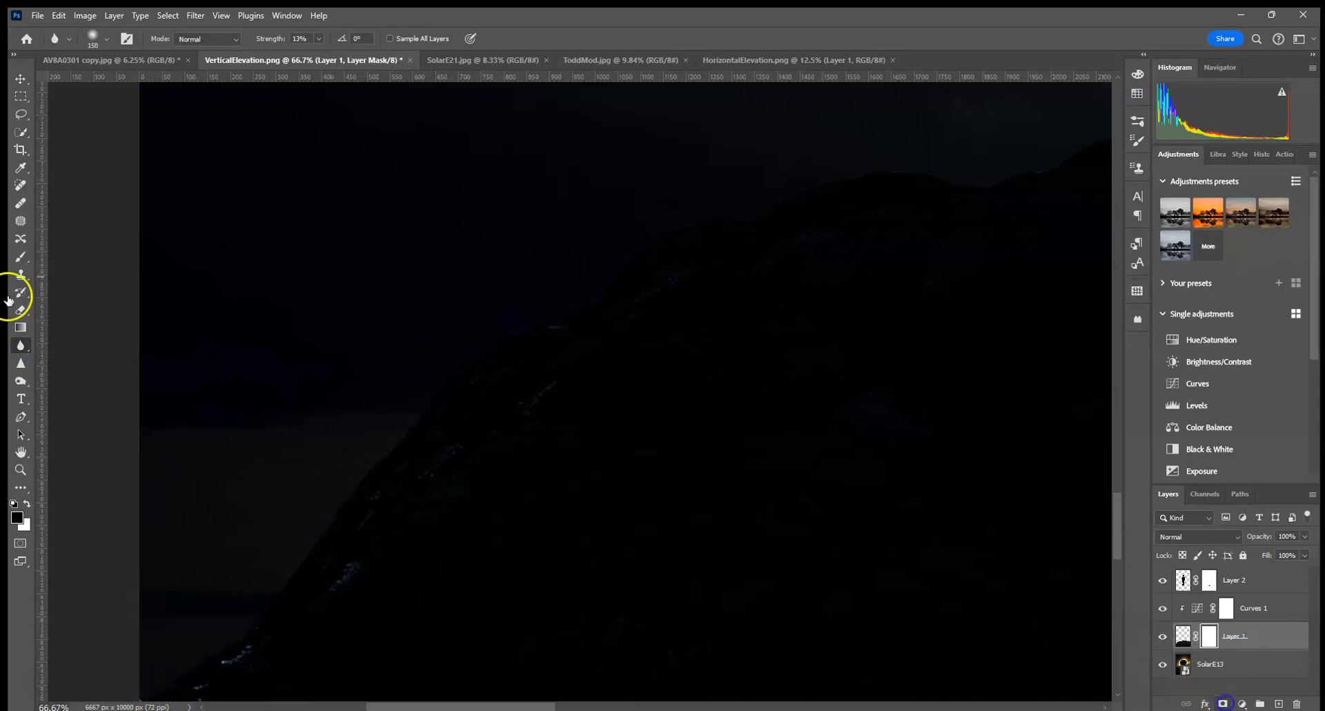
left_click(26, 259)
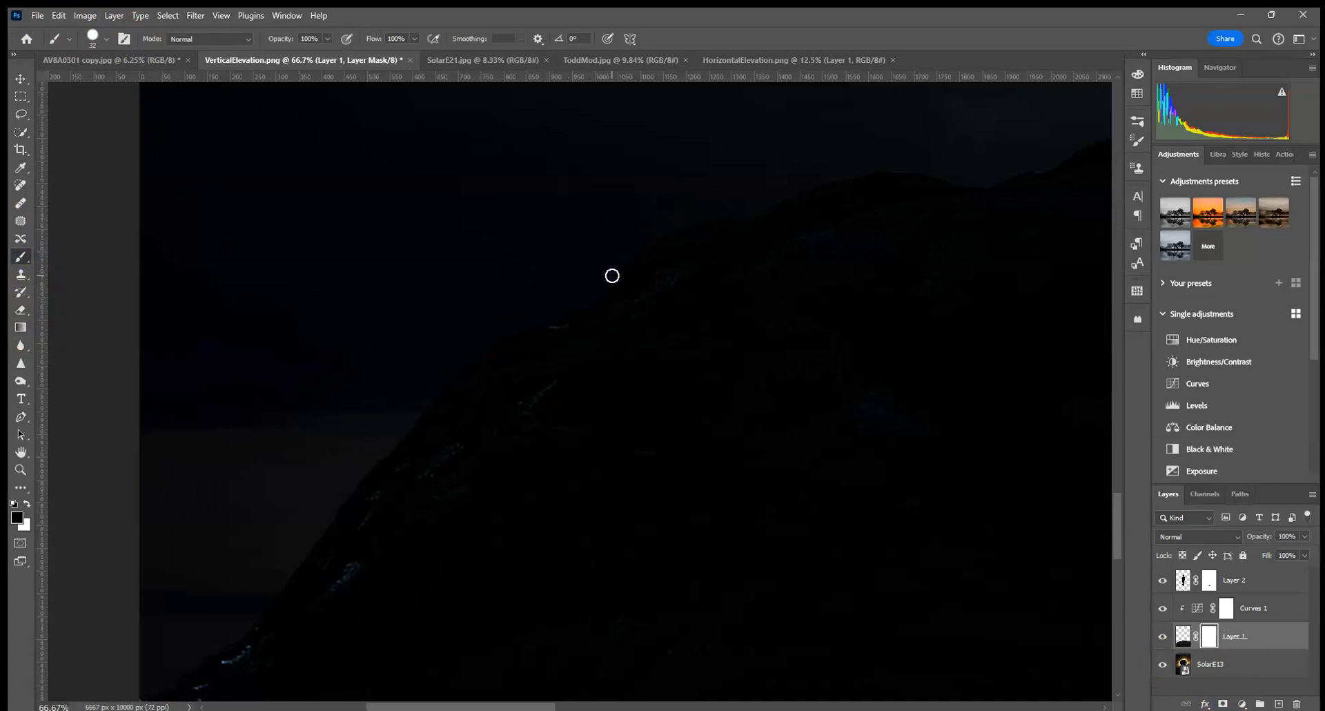
left_click_drag(911, 275, 308, 403)
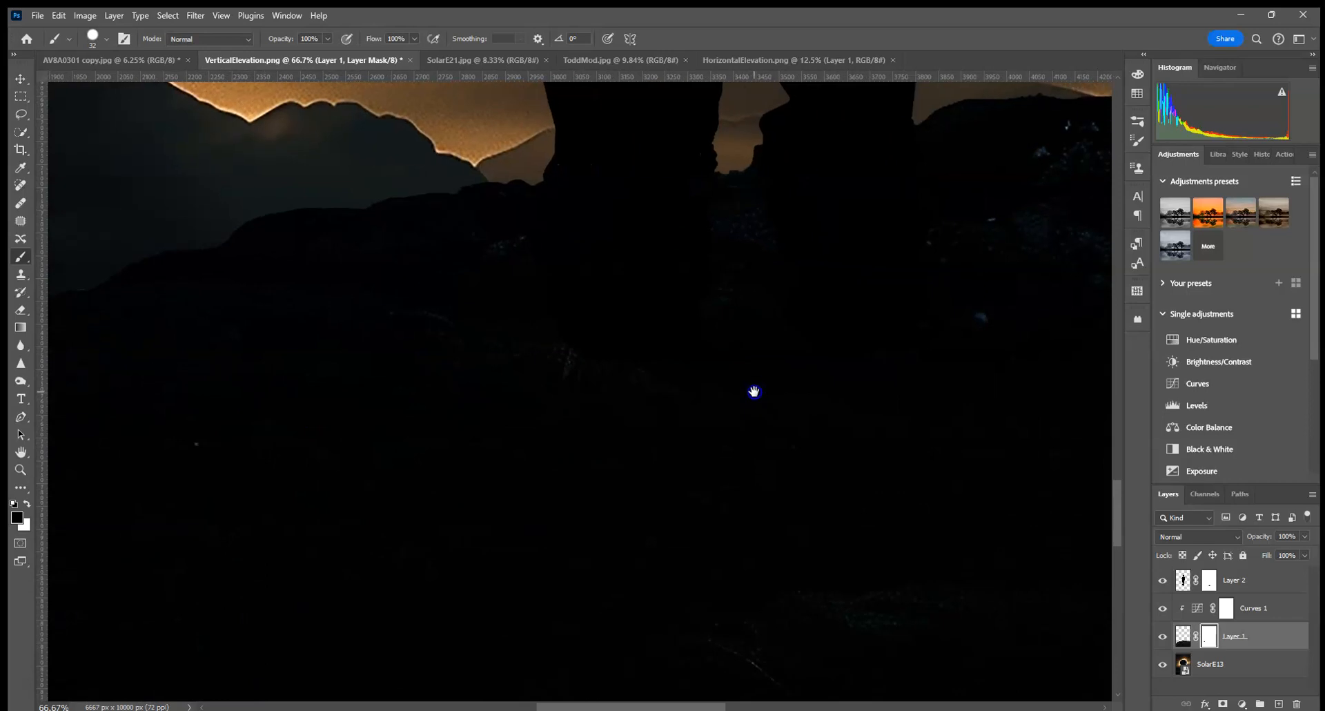
left_click_drag(754, 390, 366, 482)
left_click_drag(725, 421, 387, 326)
left_click_drag(839, 441, 261, 358)
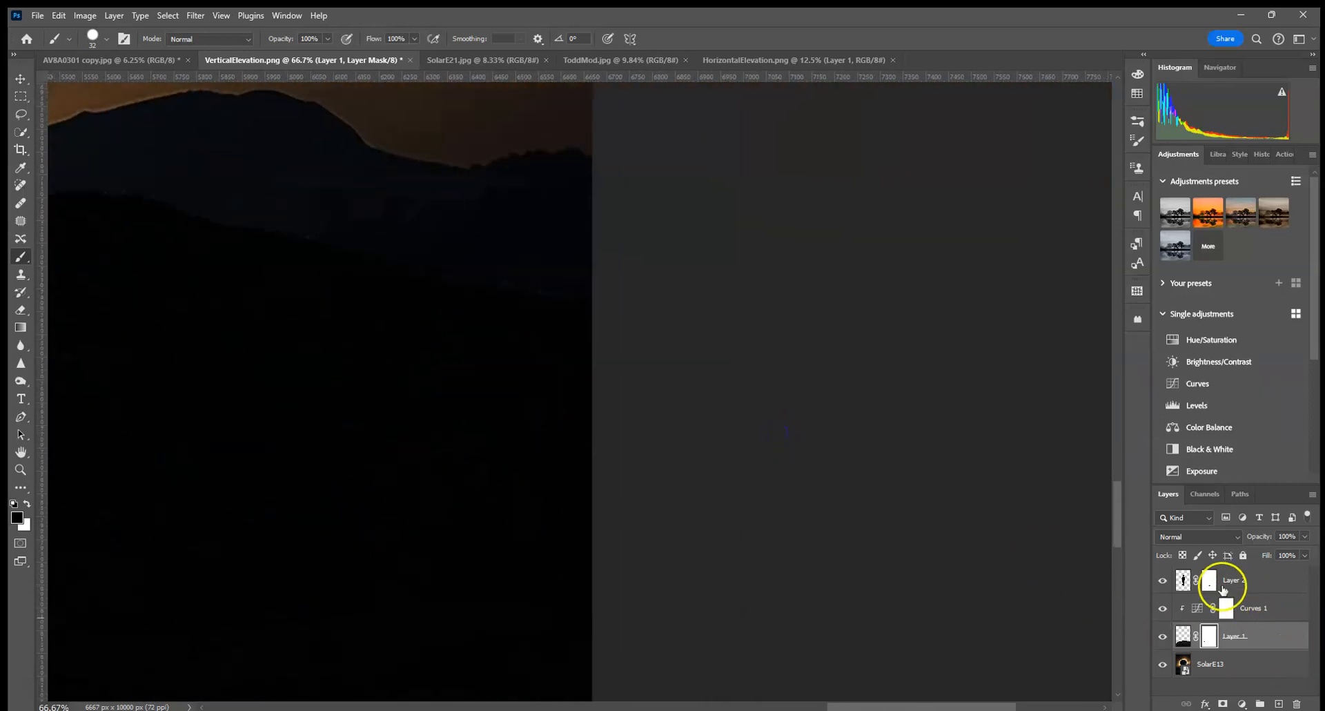
Select the boy layer's mask and examine the silhouette up close from the legs to the head against the eclipse.
left_click(1208, 586)
left_click_drag(384, 349, 821, 381)
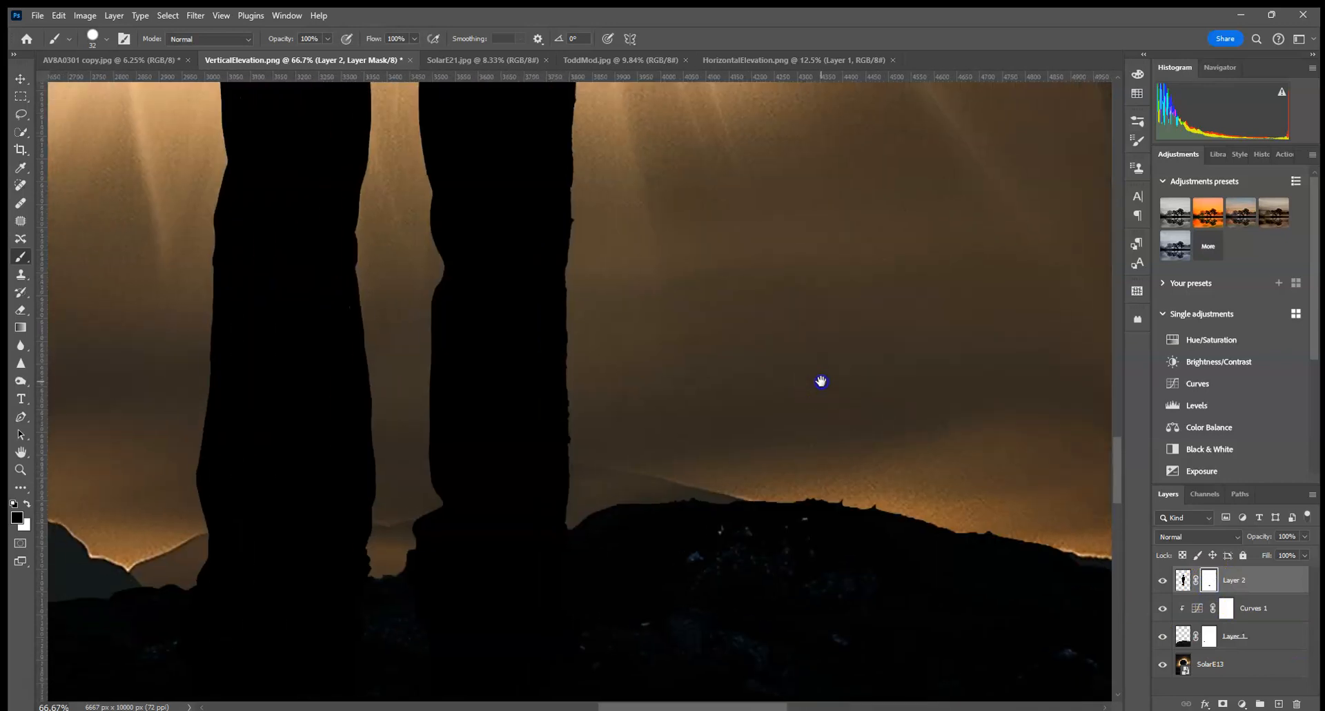
left_click_drag(675, 325, 698, 539)
left_click_drag(723, 303, 733, 545)
left_click_drag(744, 345, 770, 600)
left_click_drag(735, 207, 764, 577)
left_click_drag(661, 279, 716, 559)
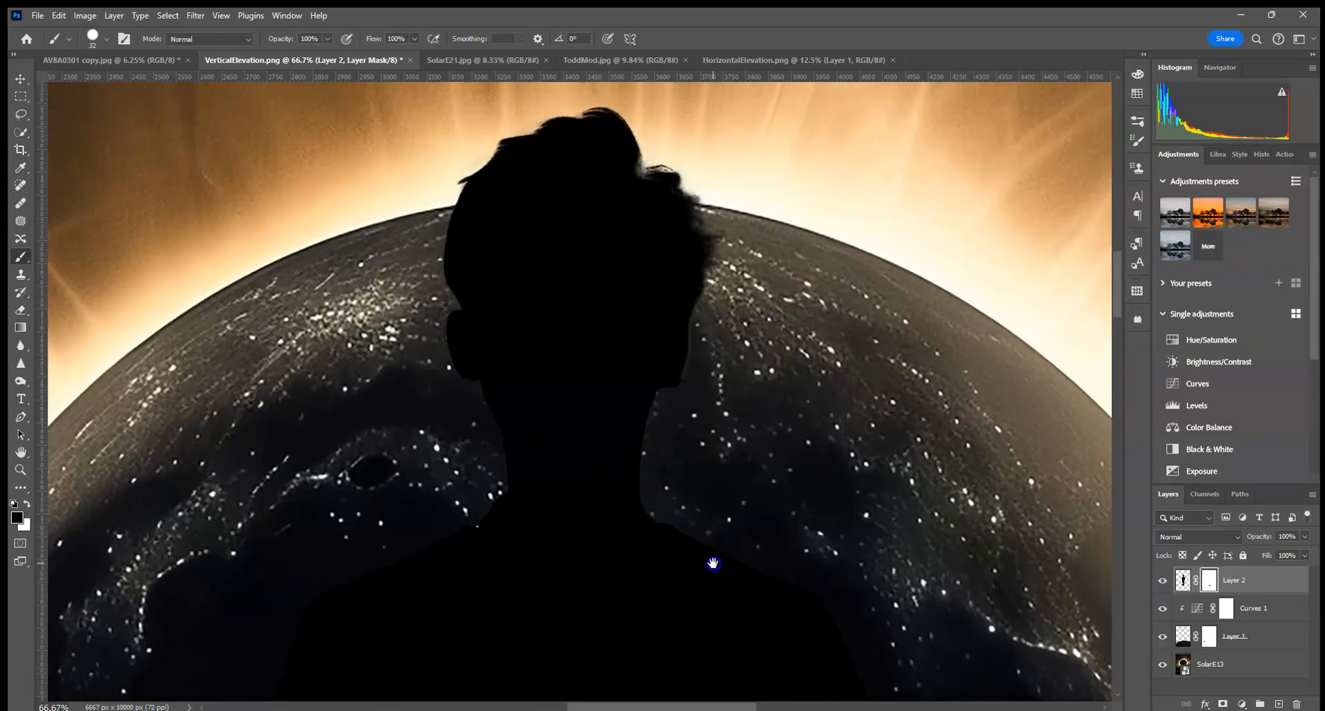
left_click_drag(660, 527, 781, 332)
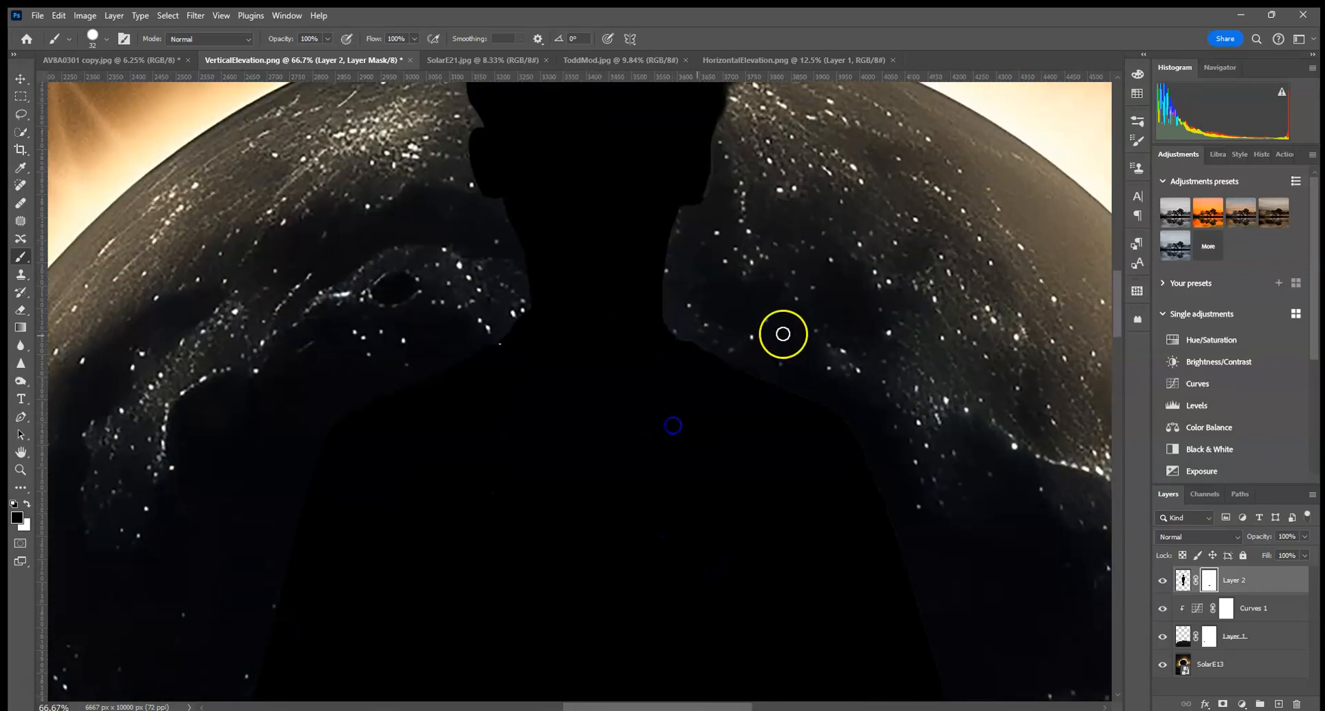
key("ctrl+0")
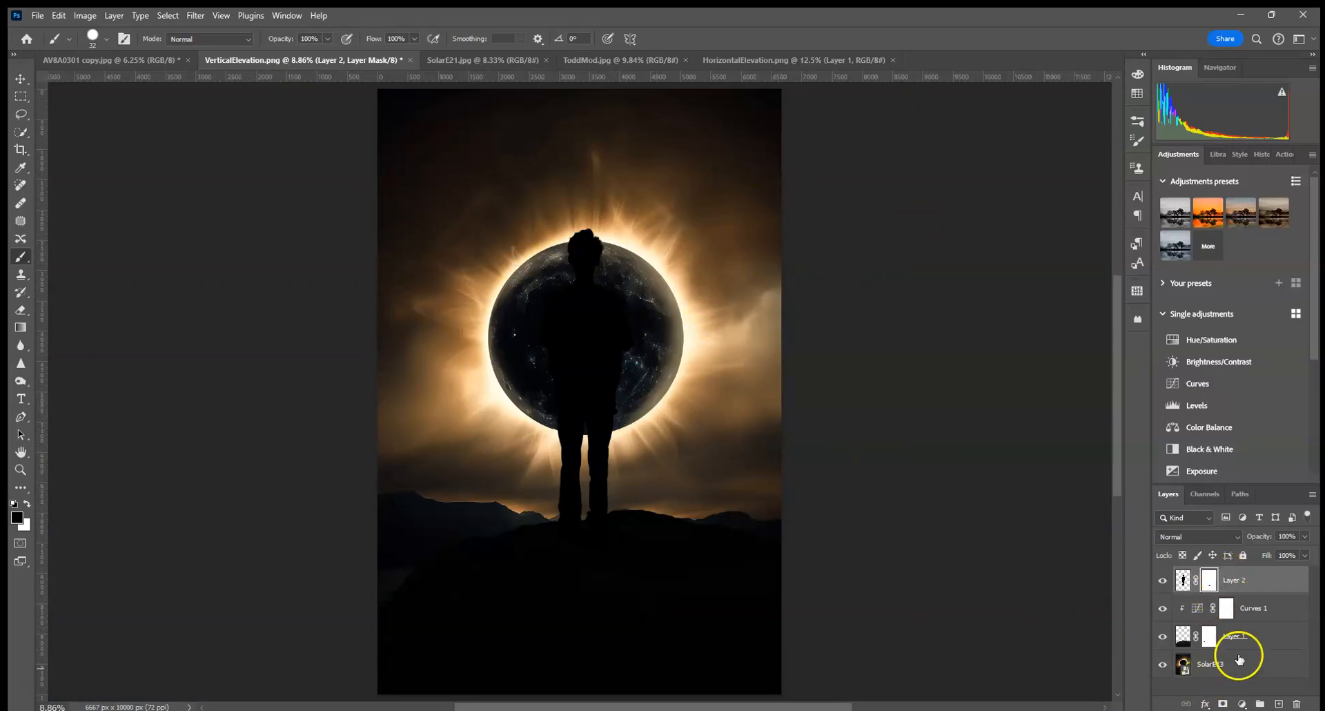
Apply a Gaussian Blur with a 3.4 pixel radius to the SolarE13 background layer.
left_click(1233, 667)
left_click(195, 15)
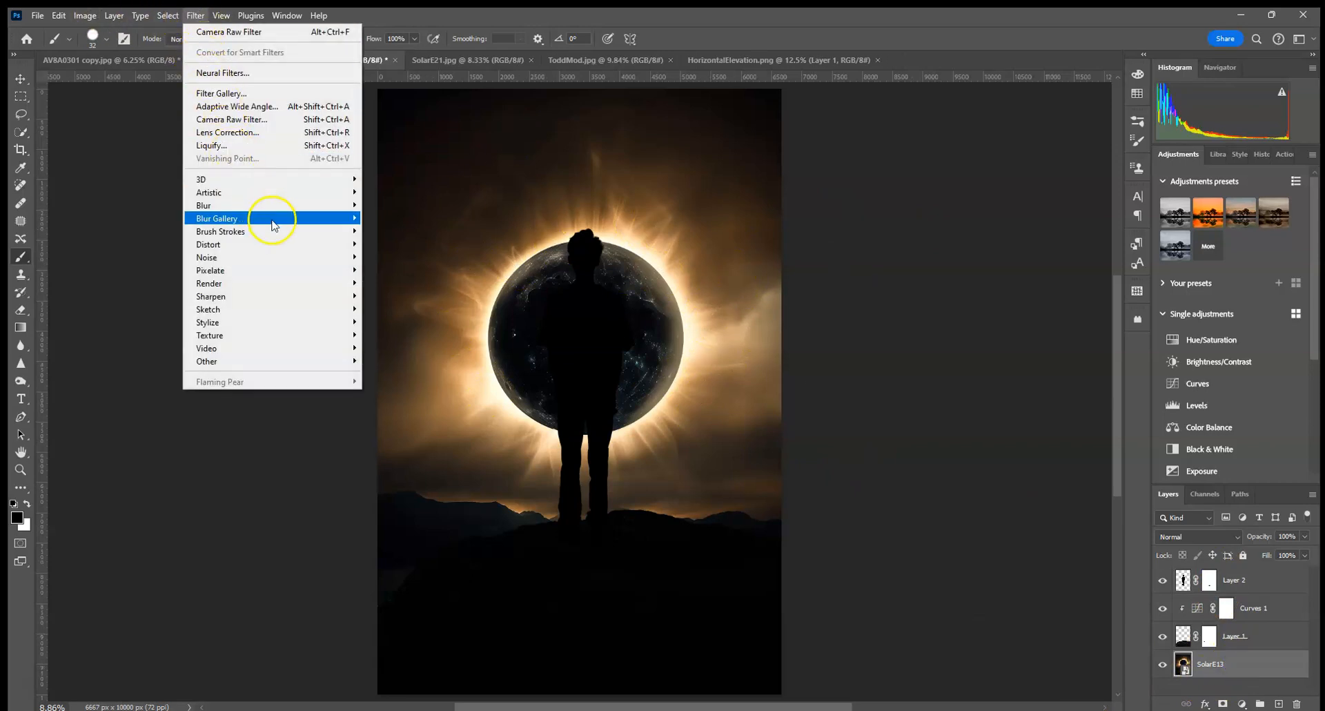
mouse_move(265, 205)
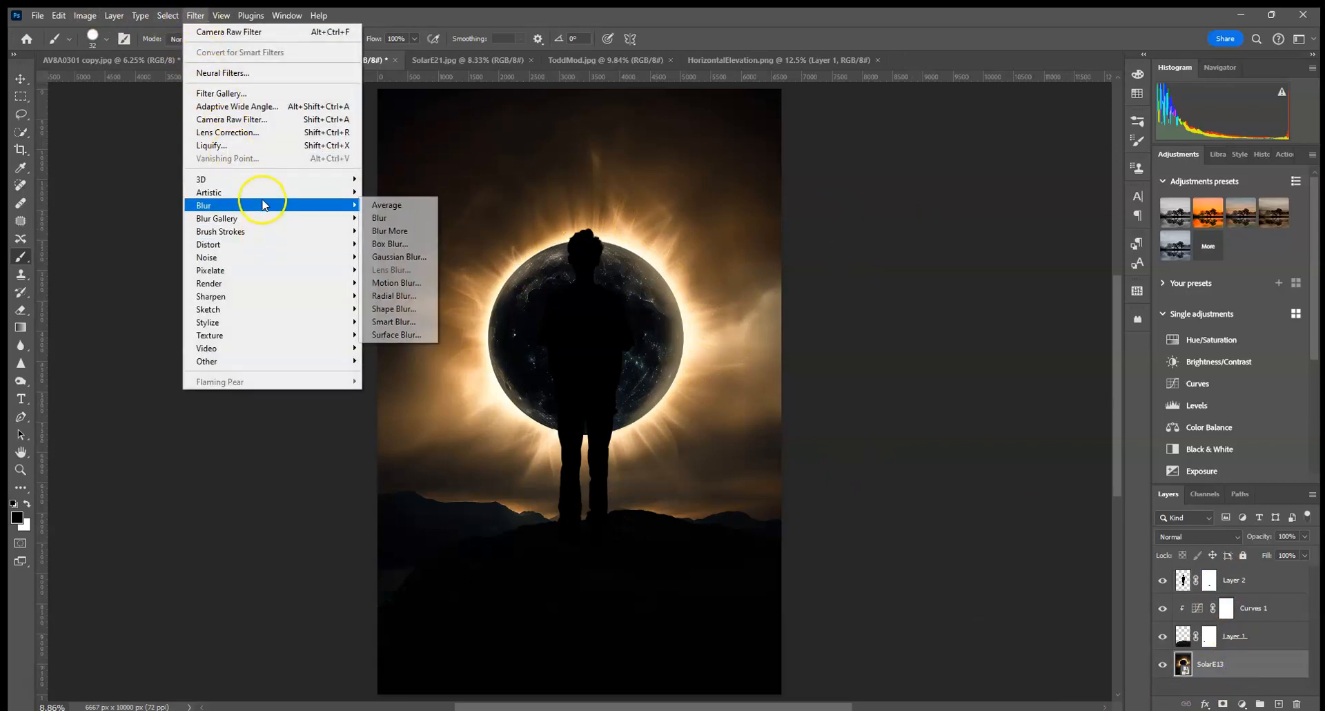
left_click(399, 256)
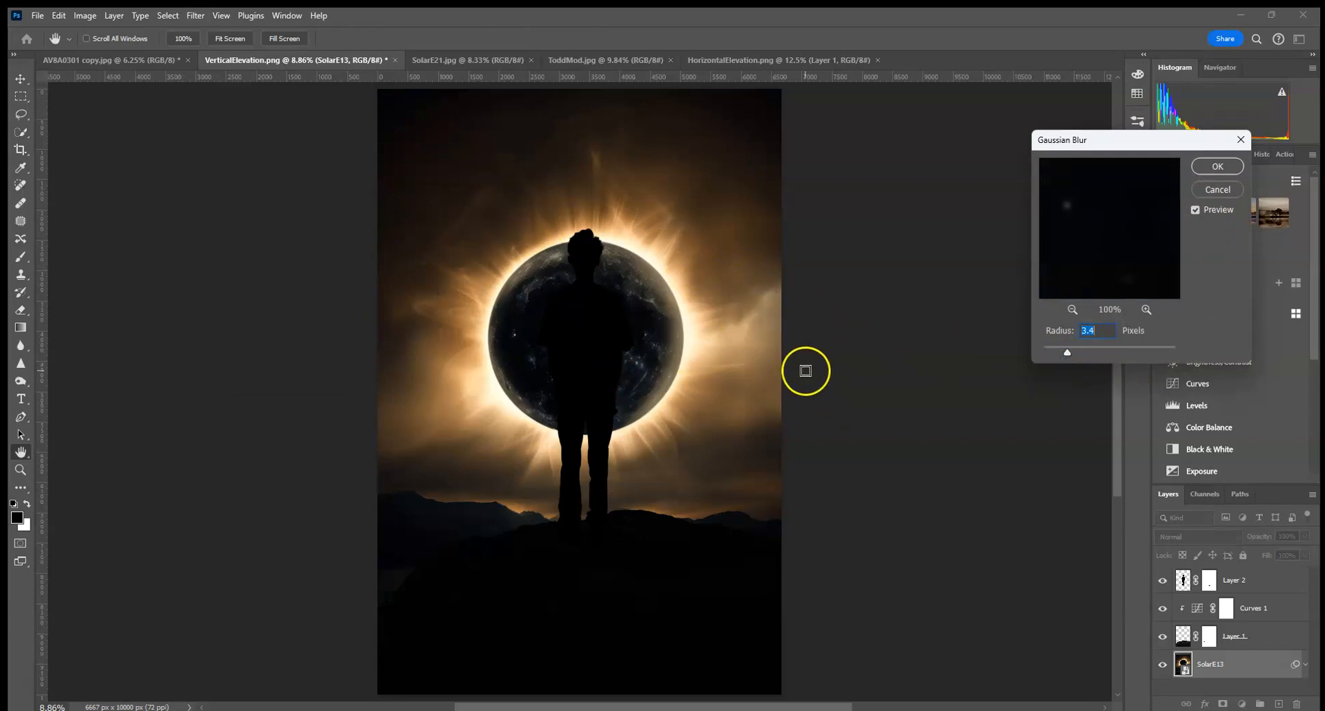
left_click(1218, 167)
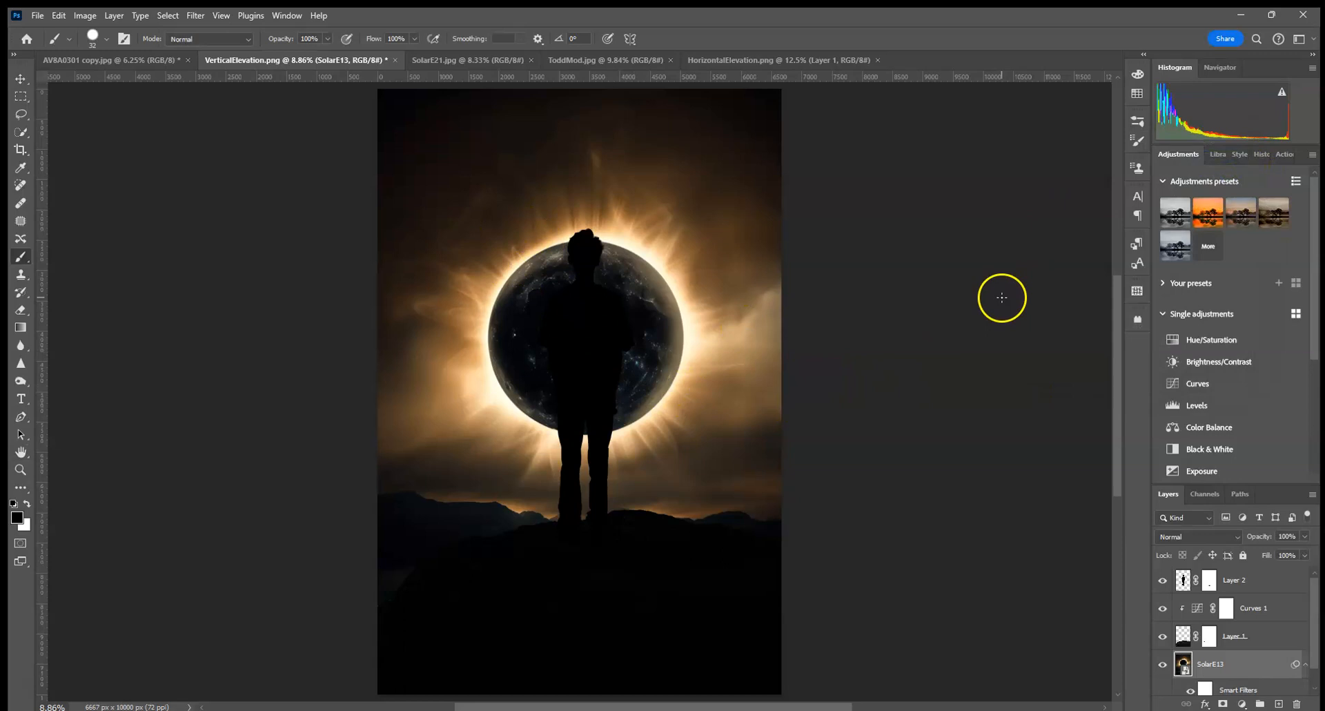
Add an empty layer directly above the hill layer, clipped to it below the Curves 1 adjustment.
key("ctrl+plus")
key("ctrl+plus")
key("ctrl+plus")
left_click_drag(851, 456, 867, 178)
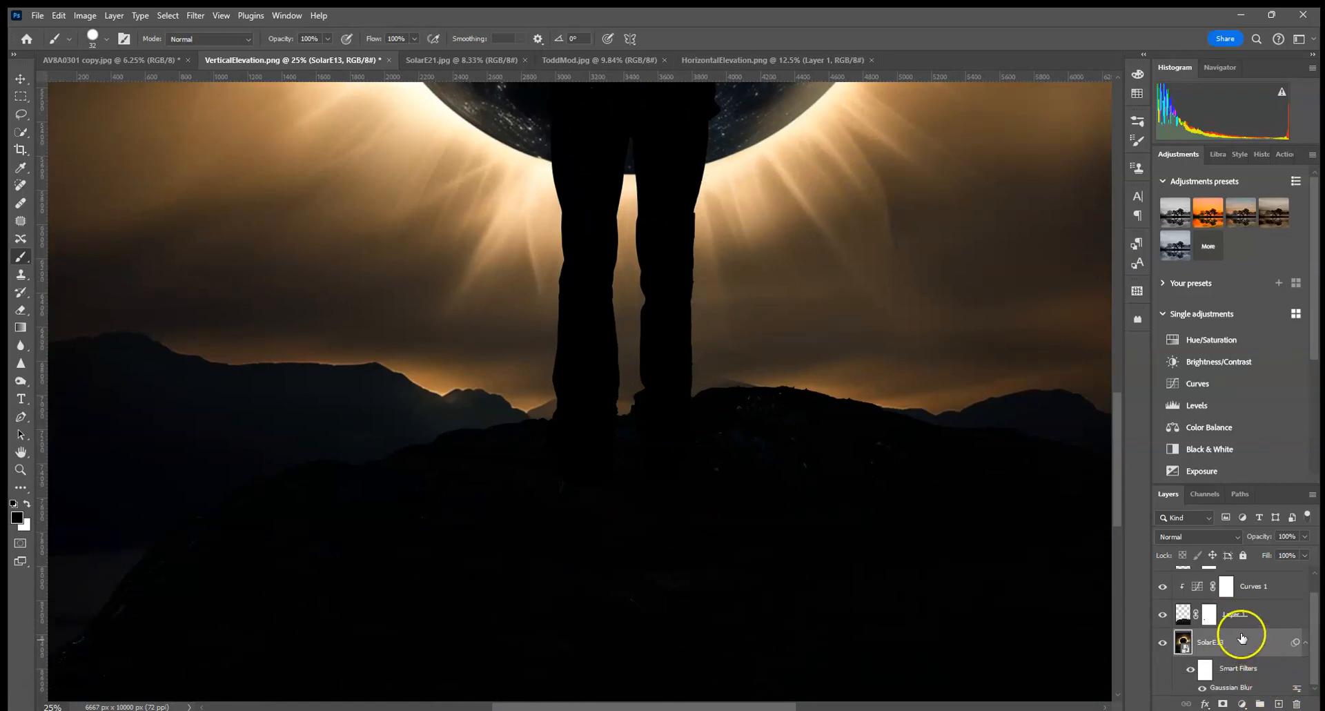
left_click(1247, 622)
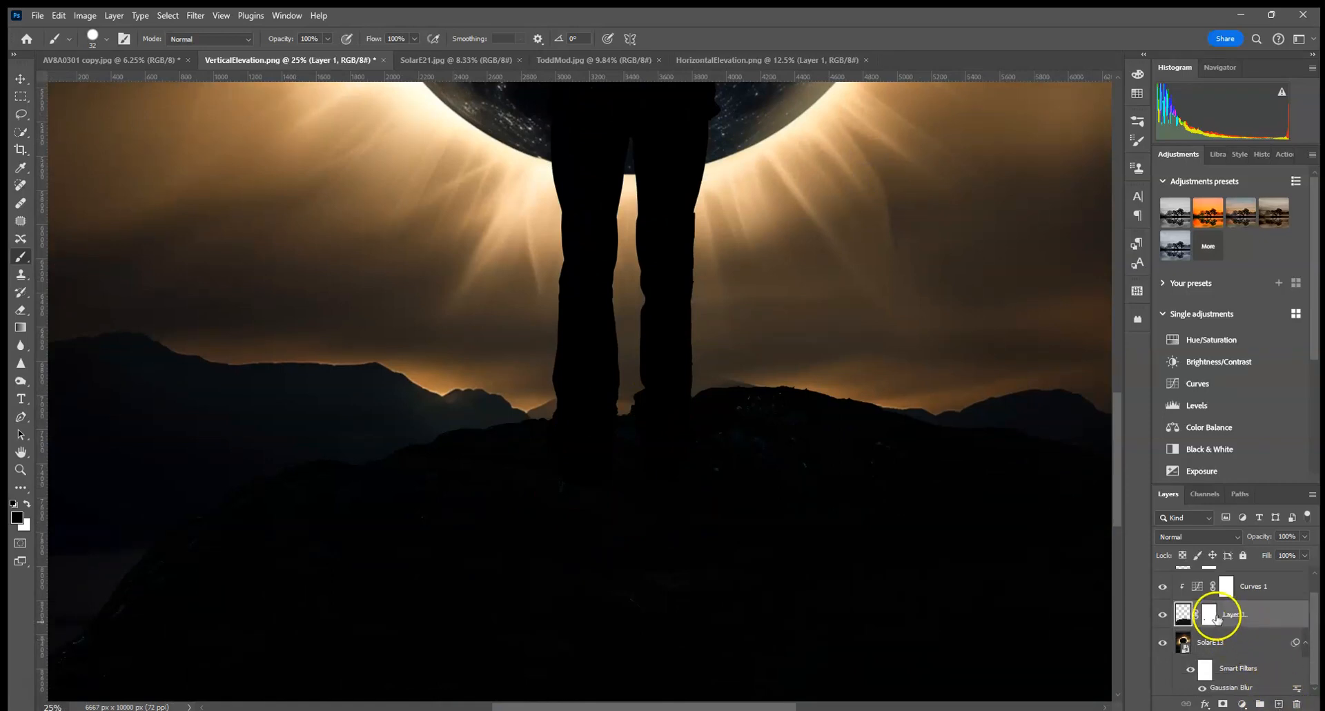
left_click(1280, 703)
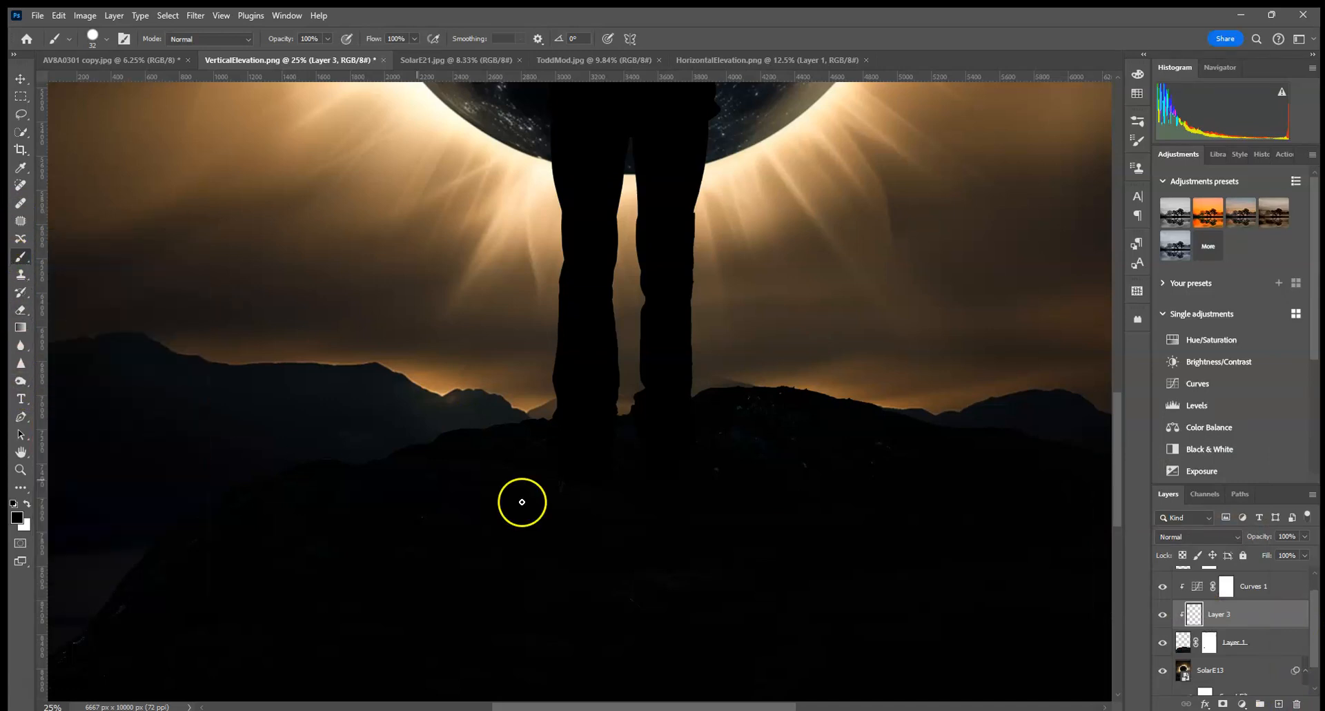
Try to darken the hill layer below the boy's feet with the Burn tool's range set to Shadows.
left_click(1253, 642)
left_click(21, 381)
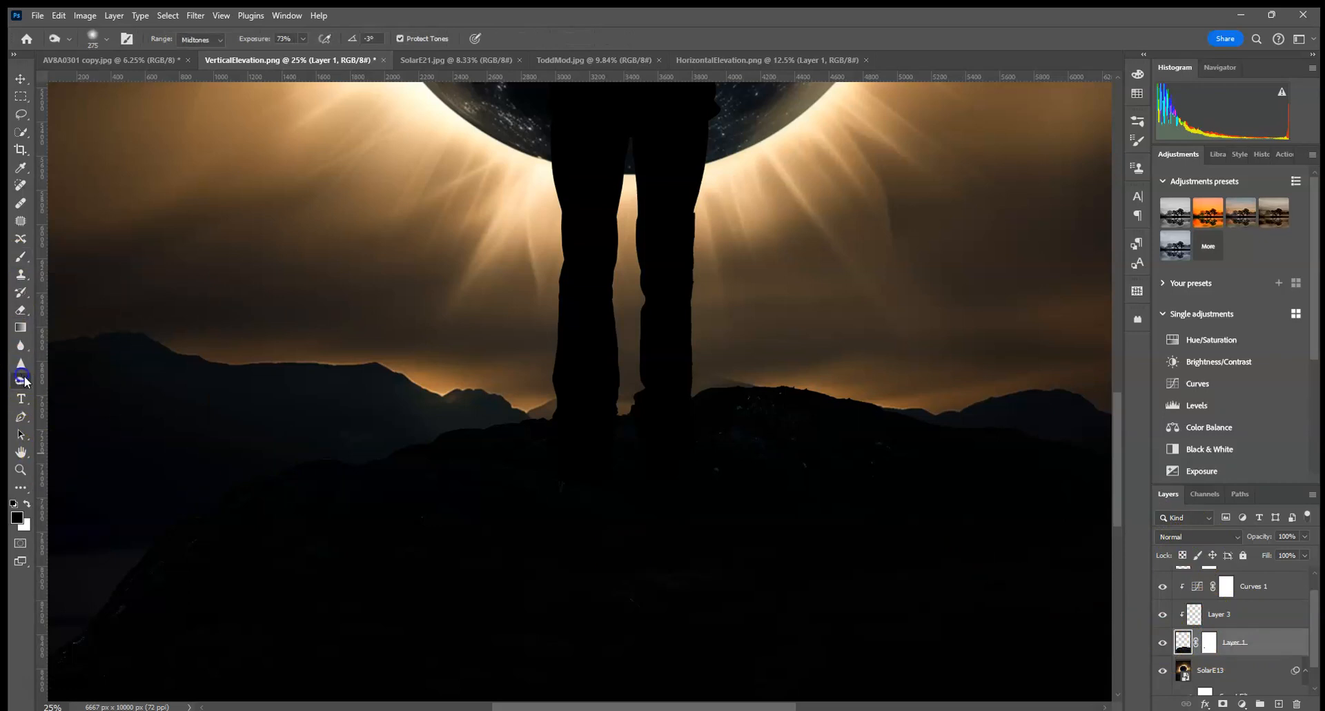
left_click(199, 39)
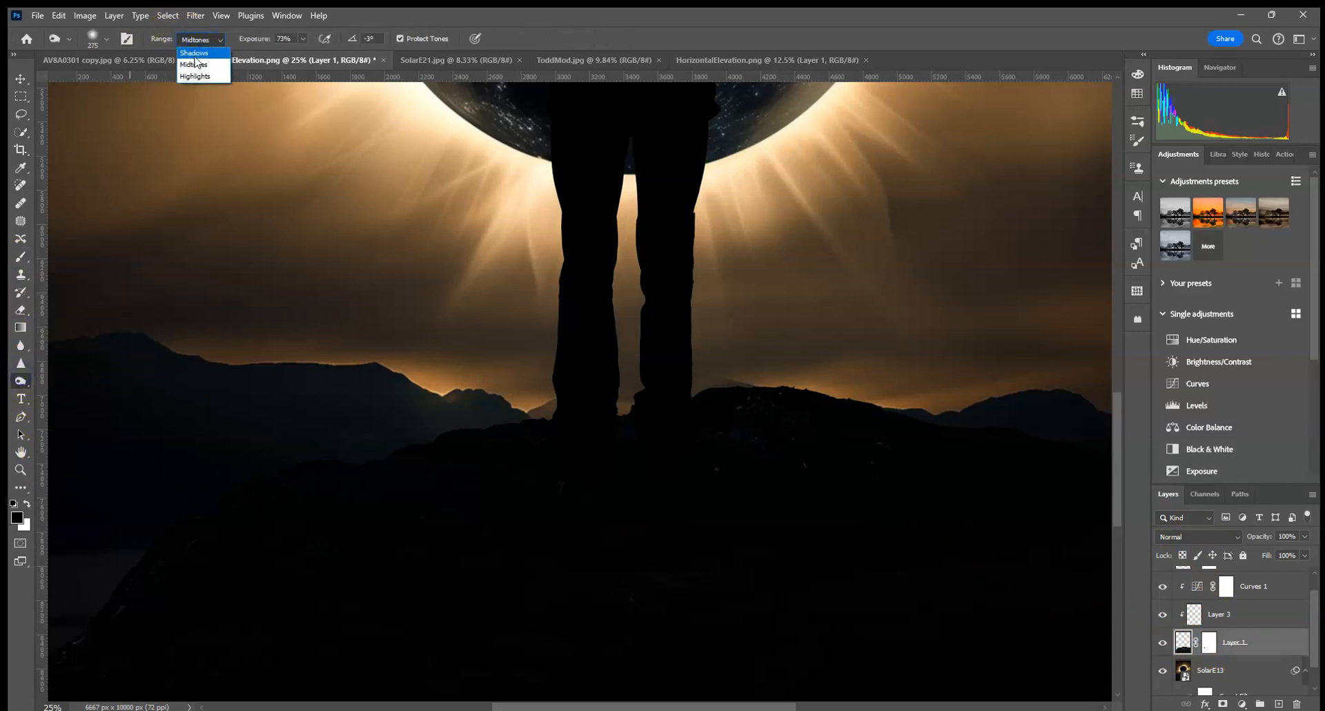
left_click(194, 54)
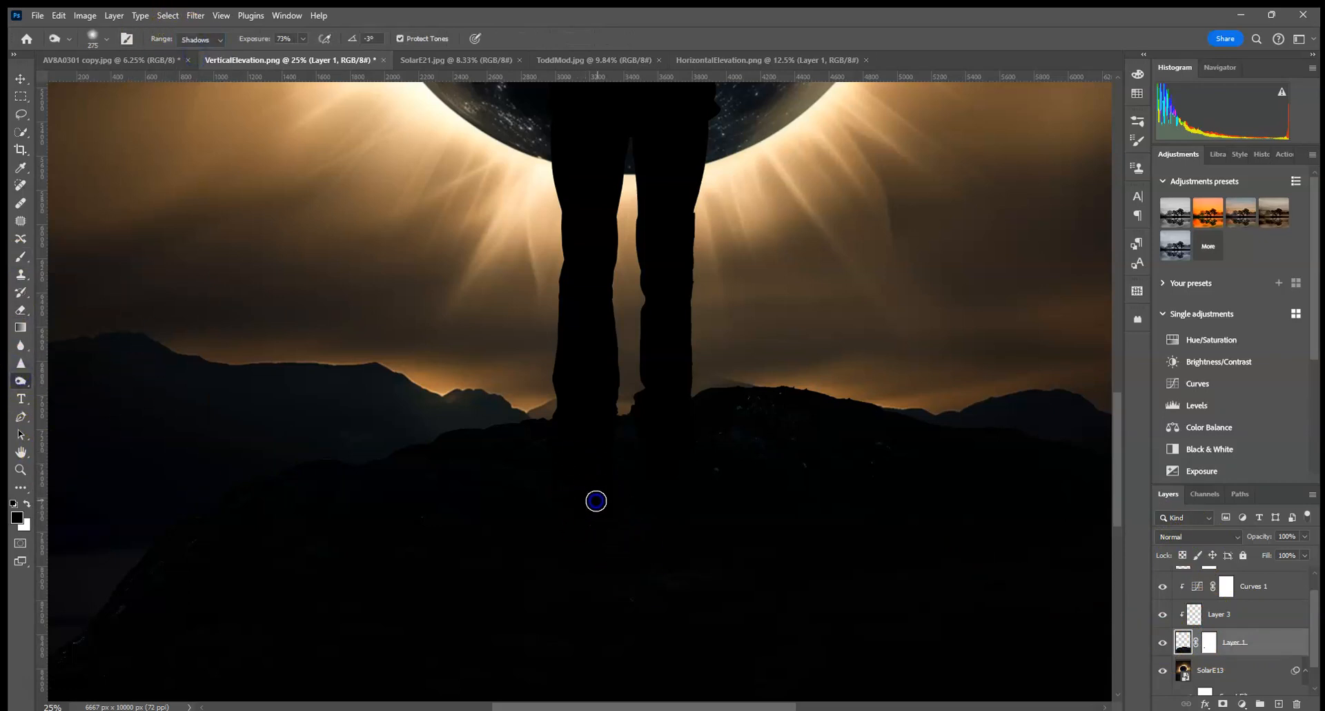
left_click(58, 15)
left_click(59, 33)
left_click(58, 17)
left_click(59, 33)
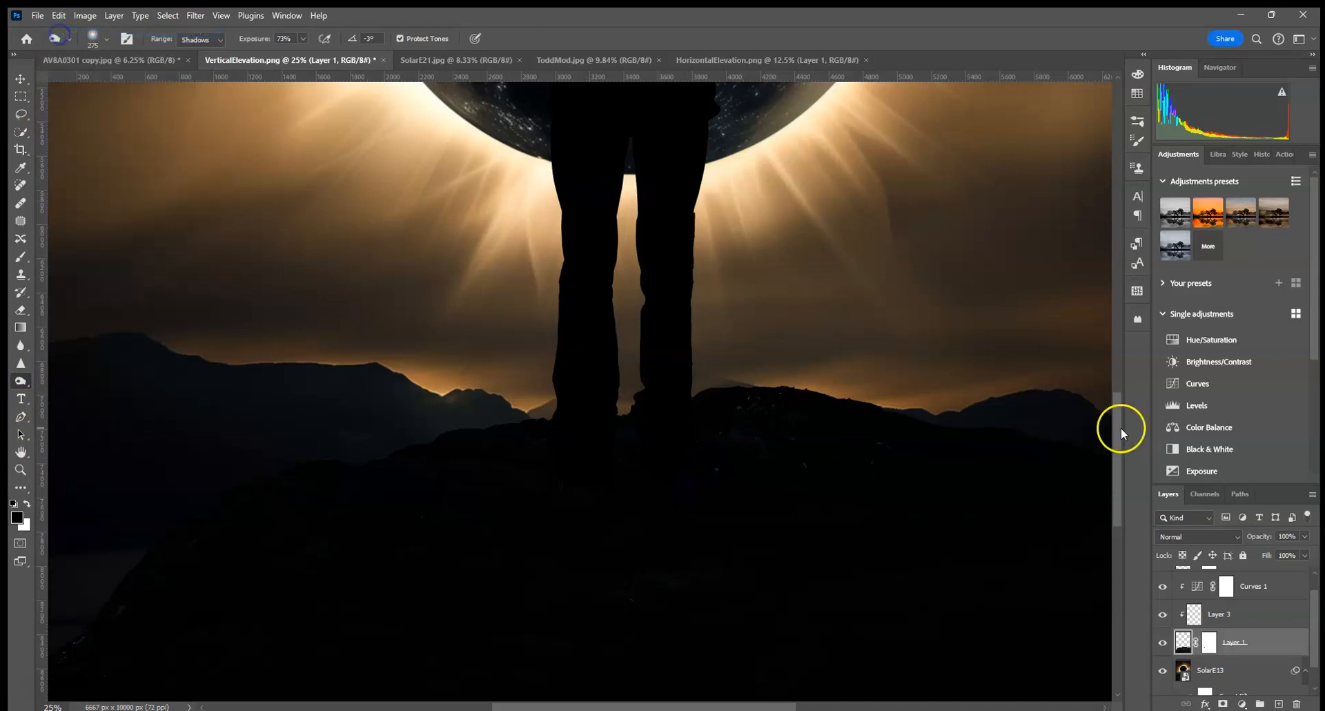
Set the blend mode of the empty Layer 3 above the hill to Multiply.
left_click(1249, 620)
left_click(1199, 536)
left_click(1200, 384)
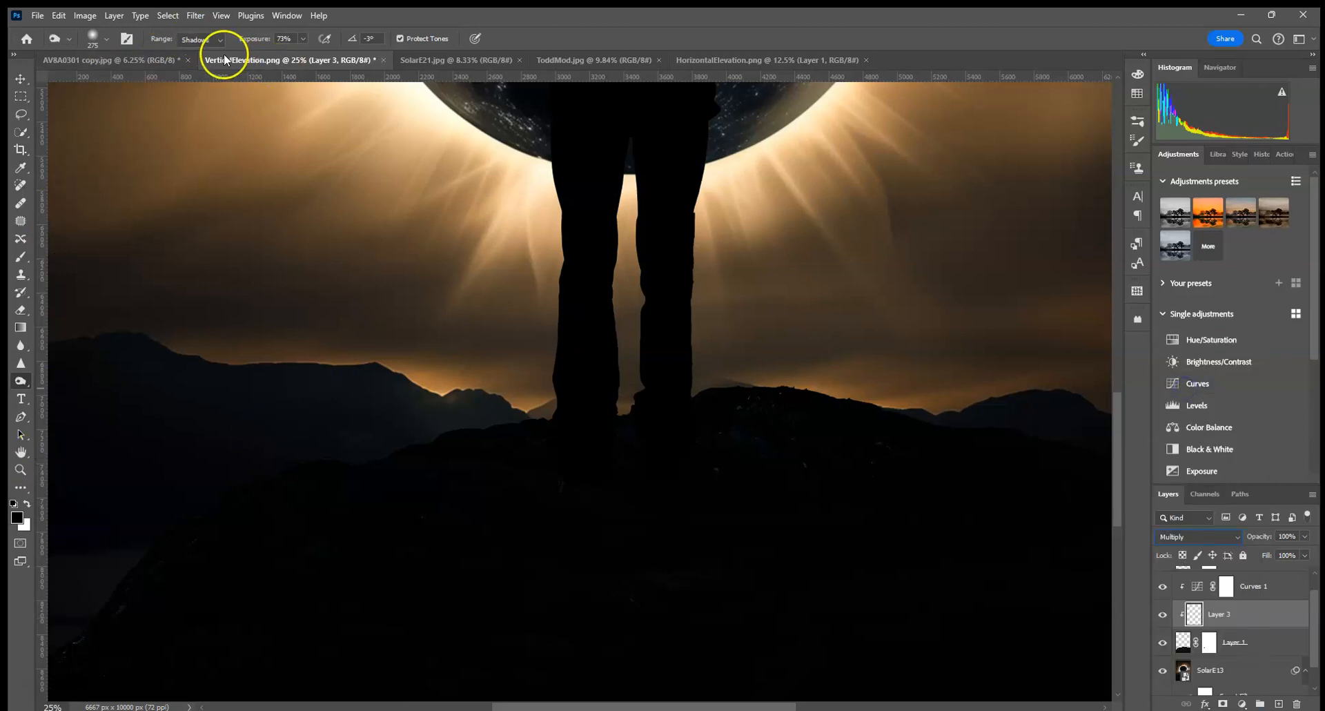
Set up a Soft Round brush at 354 px with 0% hardness and 25% opacity.
left_click(20, 256)
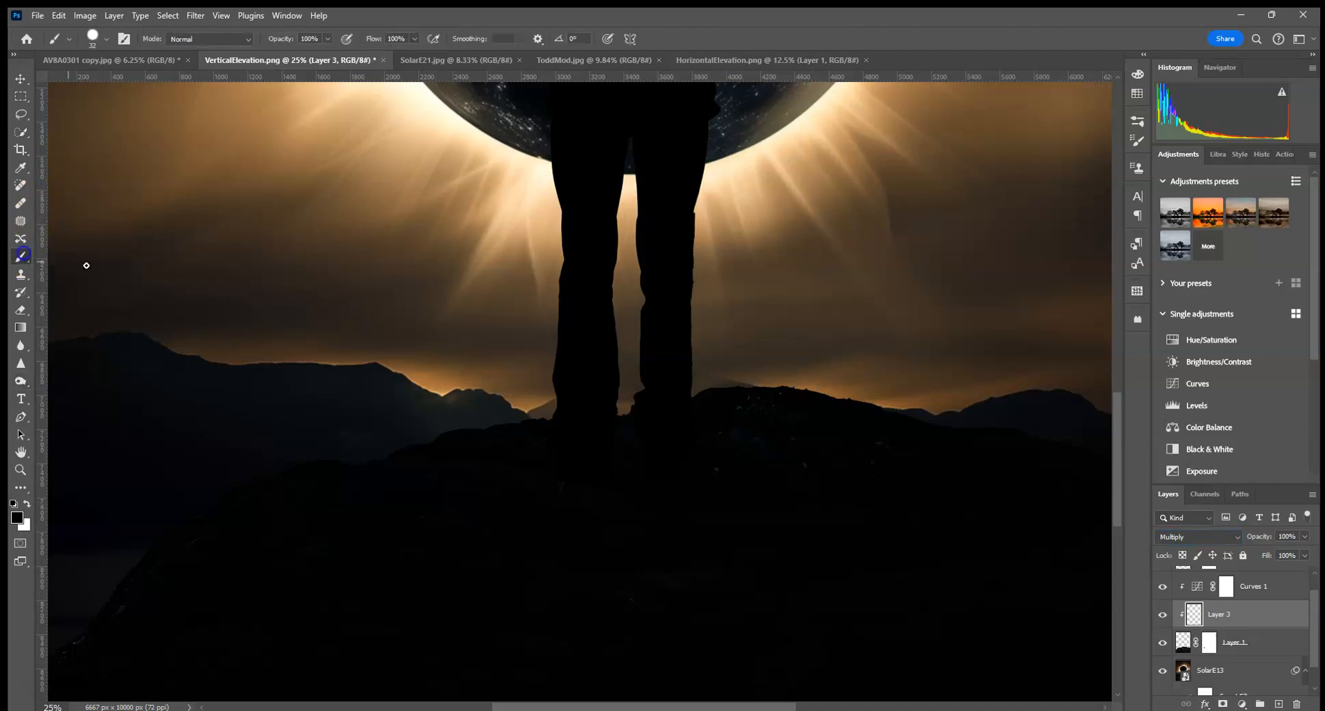
left_click(104, 42)
left_click(79, 166)
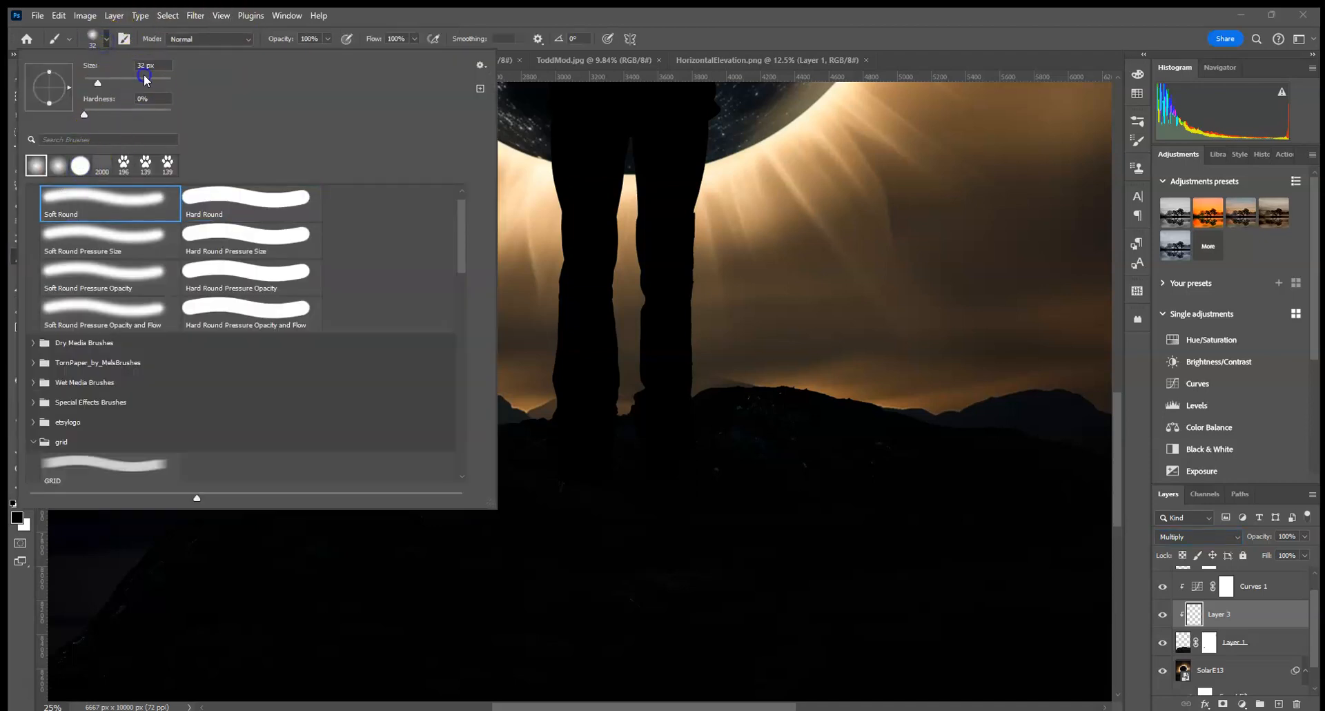
left_click(327, 39)
left_click(272, 39)
type("25")
key("Return")
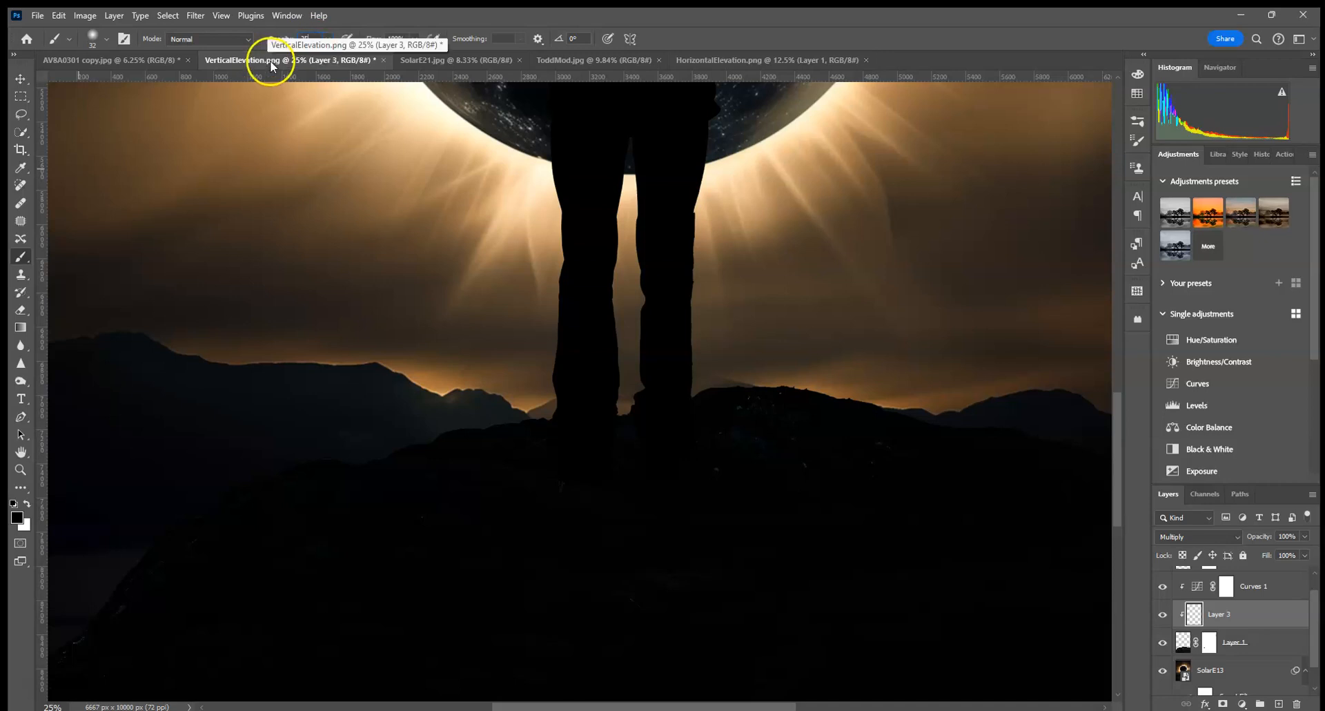
left_click(107, 40)
left_click(158, 81)
left_click(152, 79)
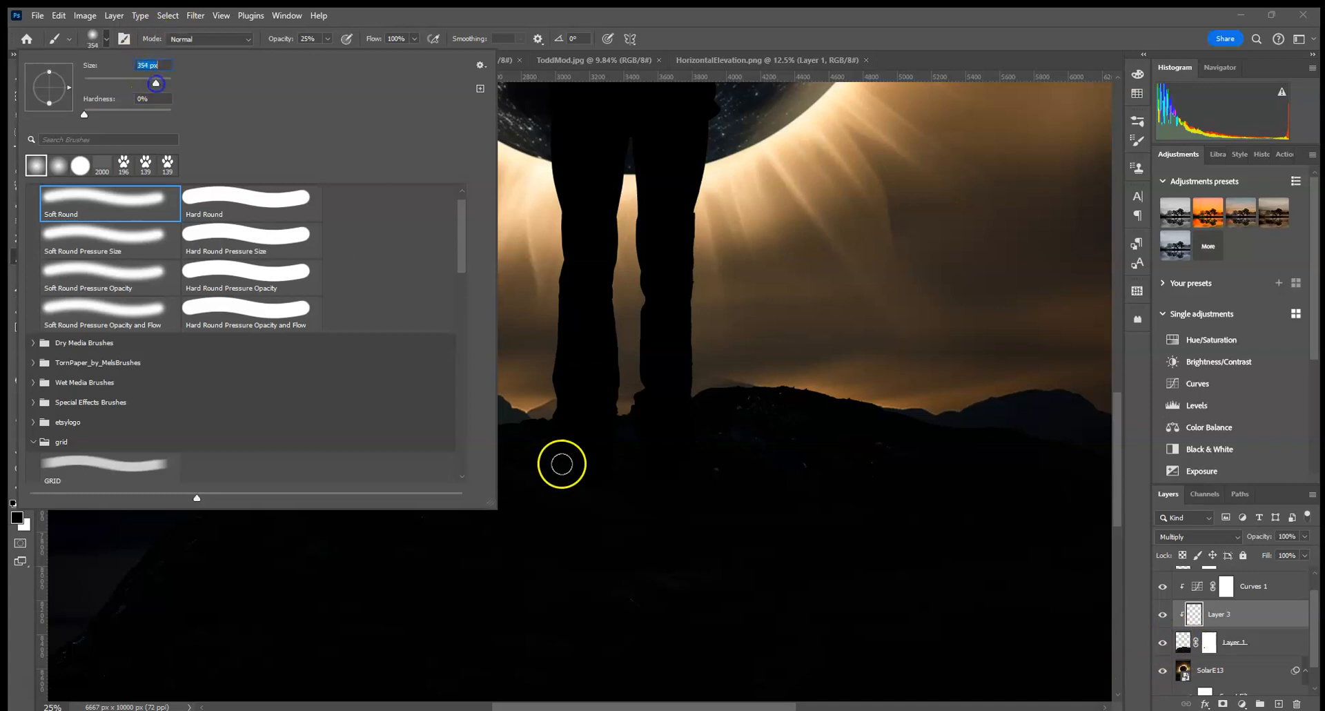
Paint black over the hill around and below the boy's feet on the Multiply layer.
left_click(573, 504)
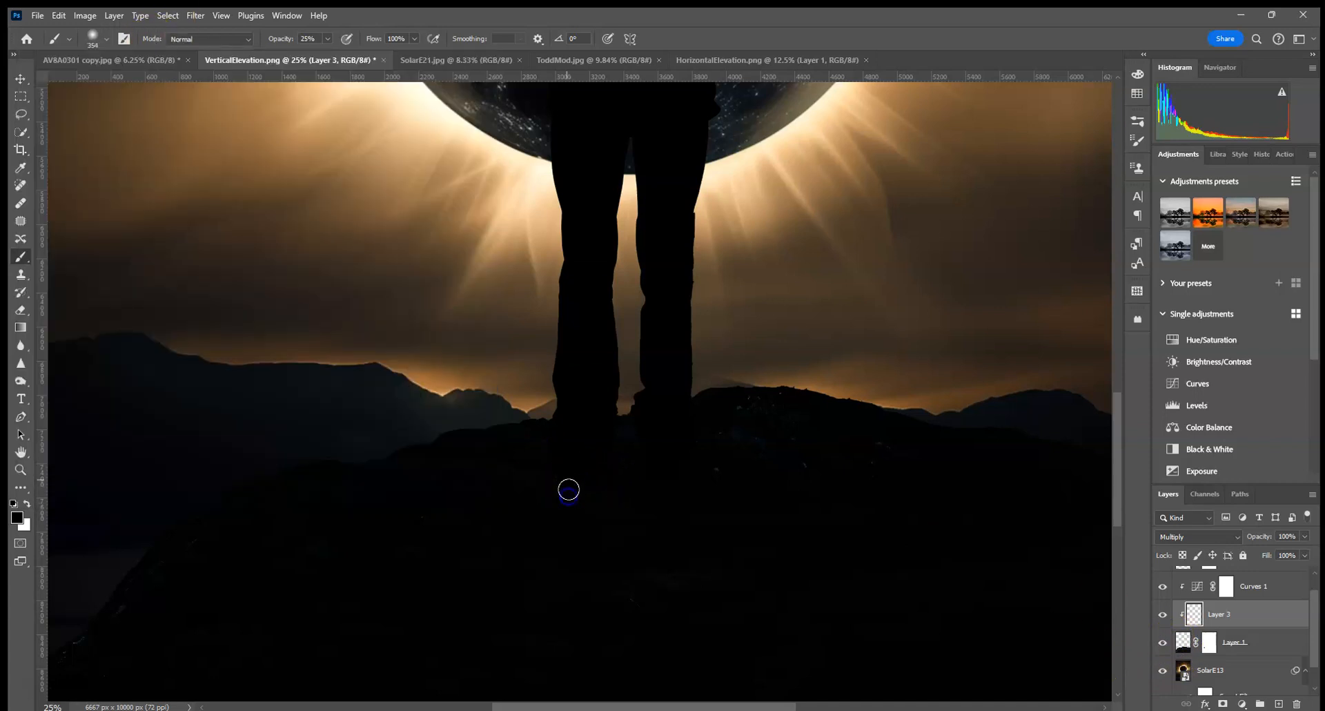
left_click(606, 528)
mouse_move(692, 494)
left_mouse_down()
mouse_move(687, 464)
mouse_move(664, 496)
left_mouse_up()
left_click(568, 470)
left_click(656, 517)
left_click(666, 521)
mouse_move(628, 671)
left_mouse_down()
mouse_move(592, 107)
mouse_move(642, 521)
mouse_move(589, 702)
left_mouse_up()
key("ctrl+0")
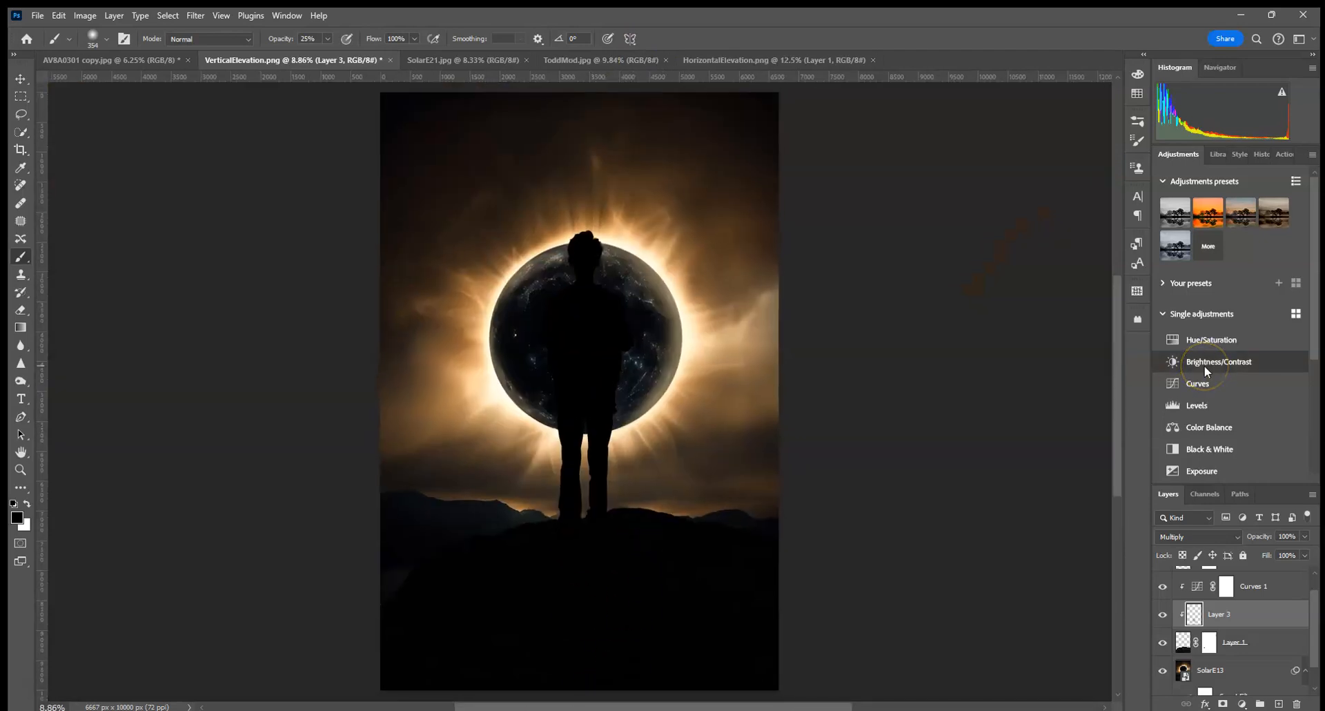
key("ctrl+minus")
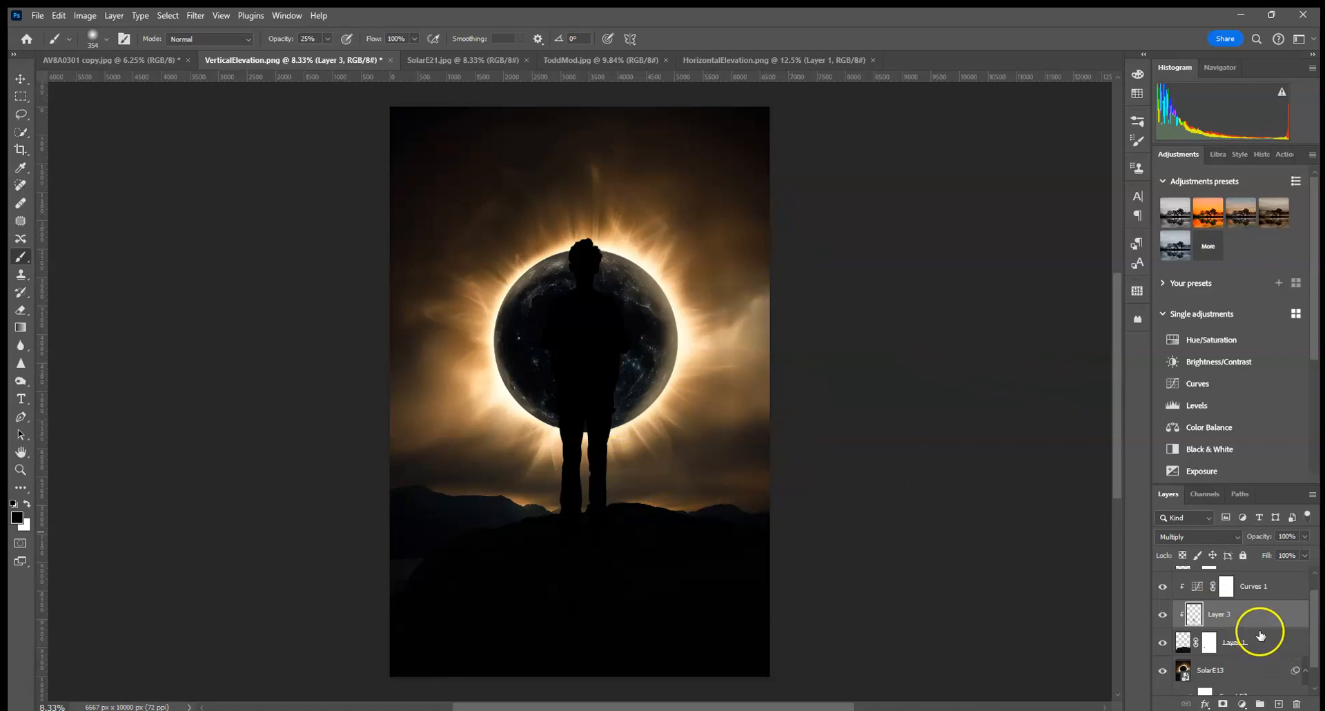
Replace the contents of the SolarE13 smart object with the SolarE12 image.
scroll(1261, 635, "down", 1)
left_click(1226, 644)
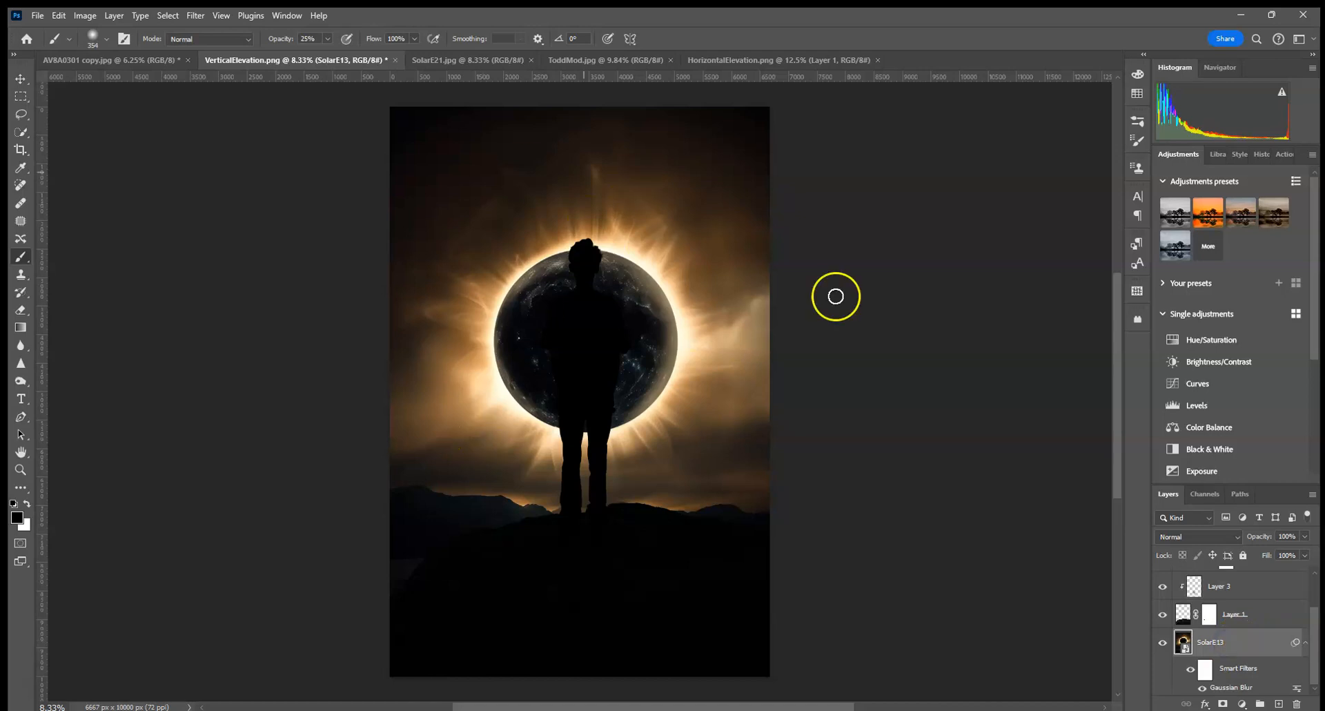
right_click(1240, 647)
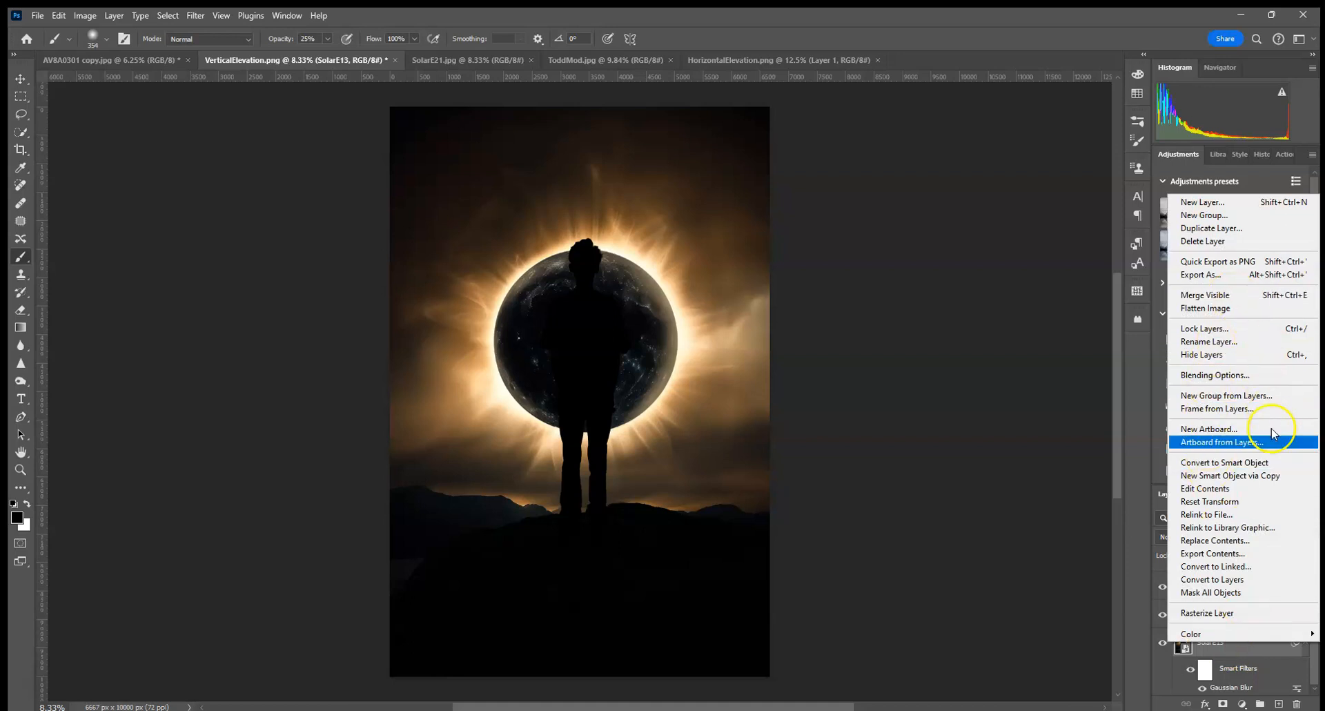
left_click(1223, 541)
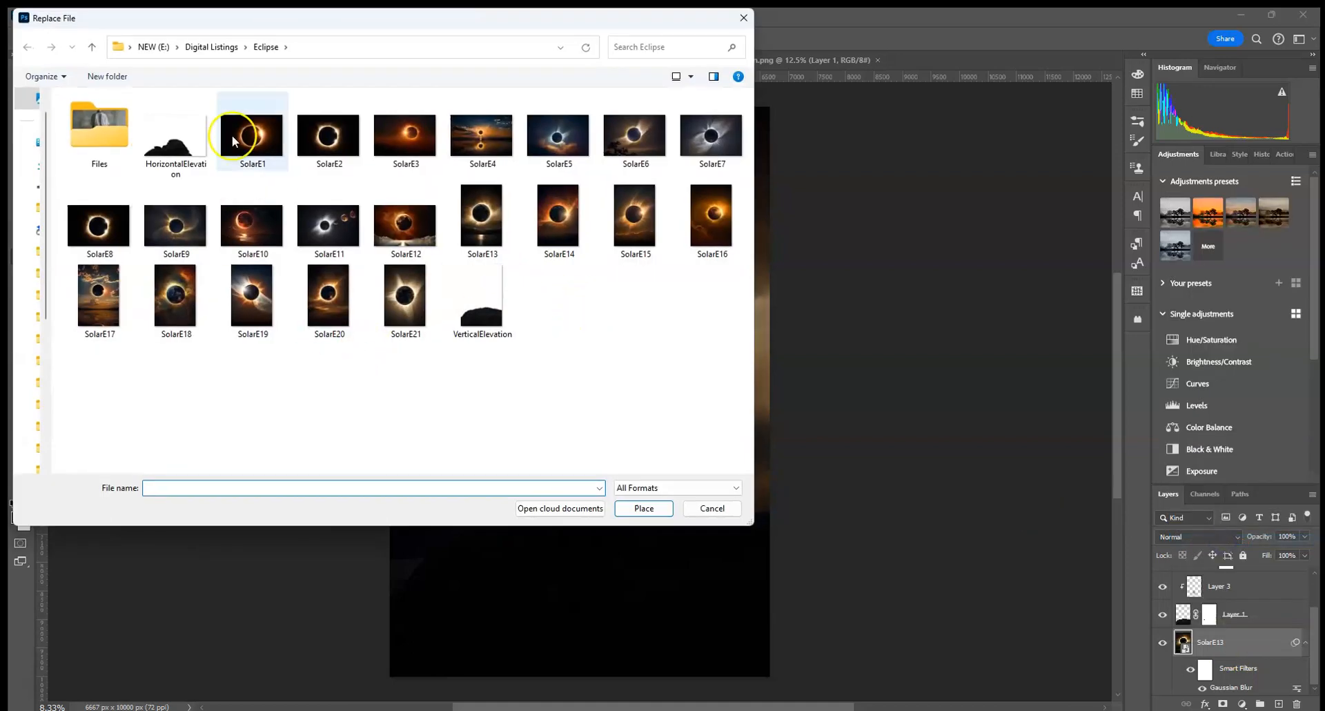
double_click(420, 224)
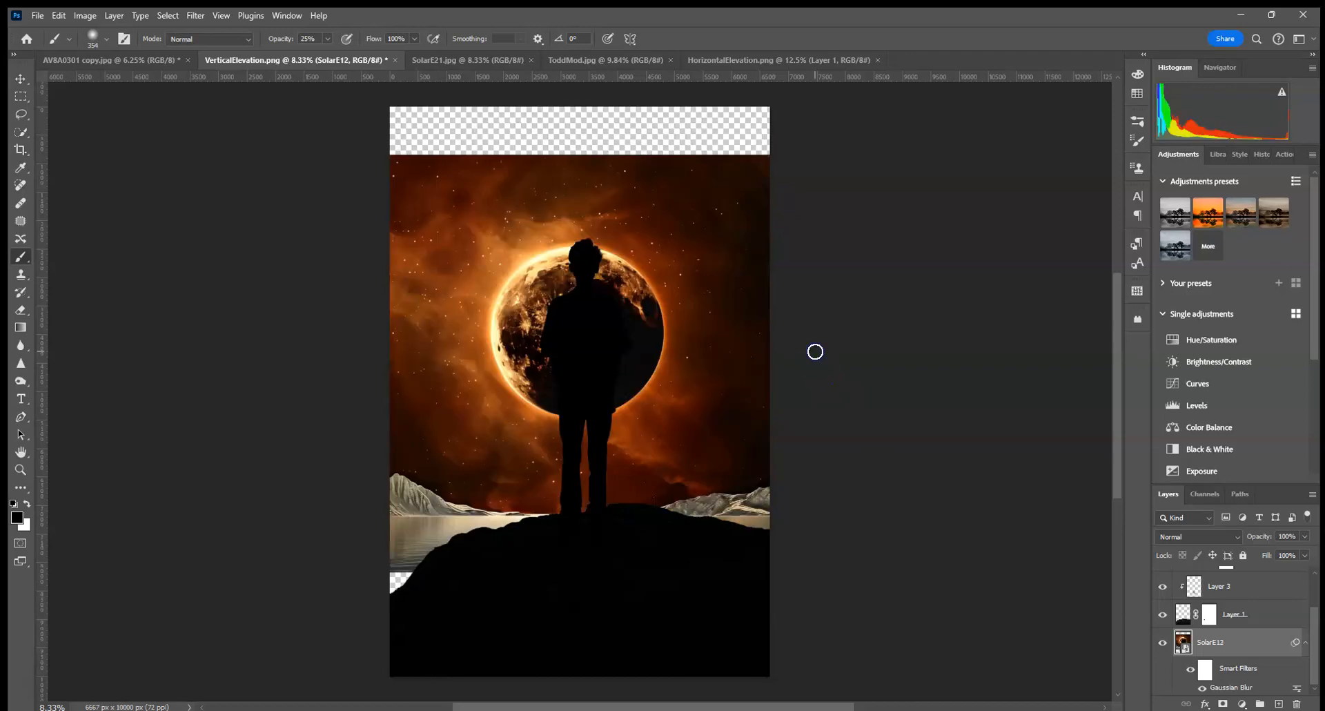
Scale the SolarE12 background to about 599% and position it so it fills the canvas with the eclipse behind the boy.
left_click(21, 78)
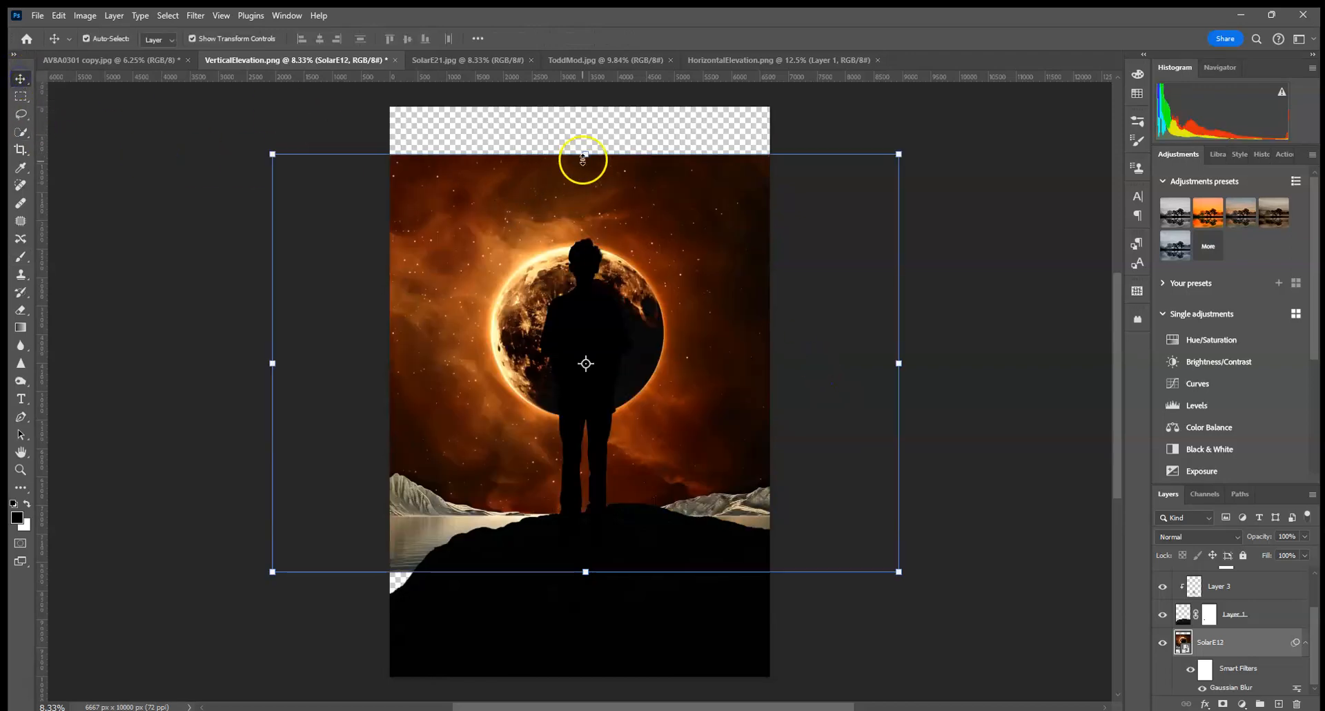
left_click_drag(584, 151, 585, 83)
left_click_drag(586, 581, 586, 628)
left_click_drag(612, 494, 626, 530)
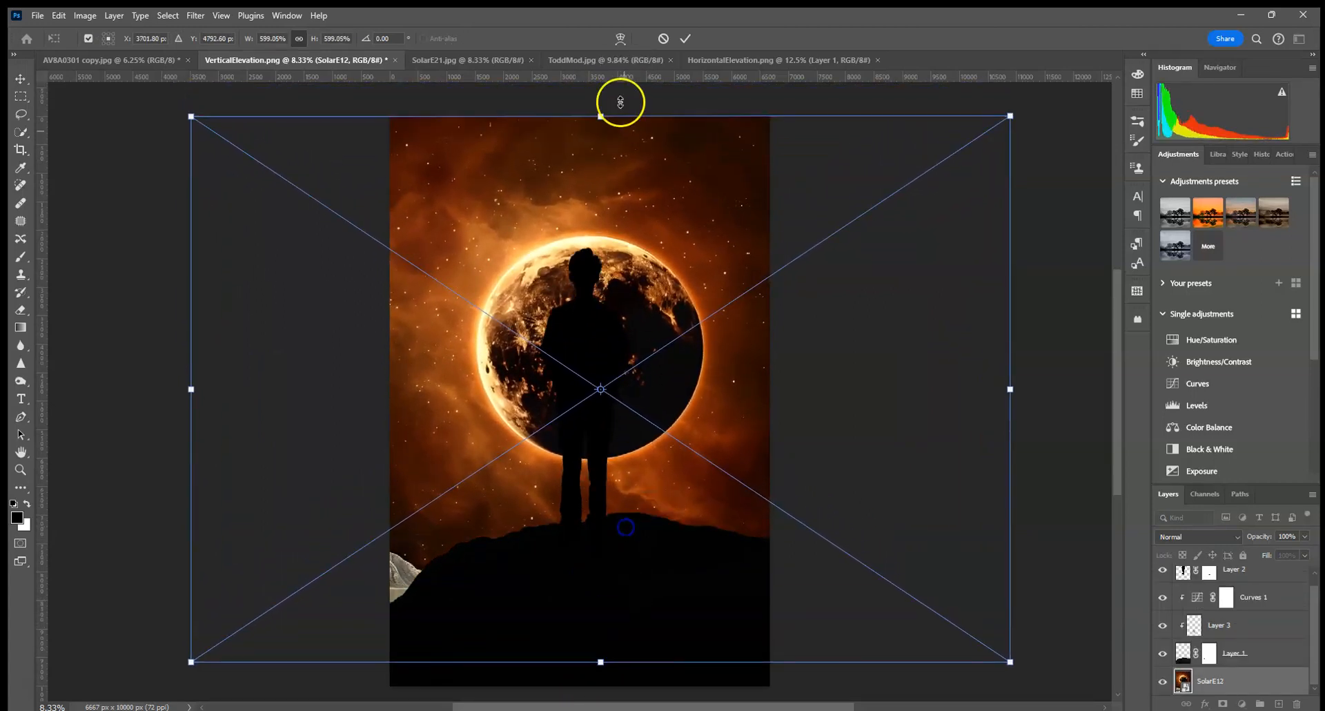
left_click(685, 39)
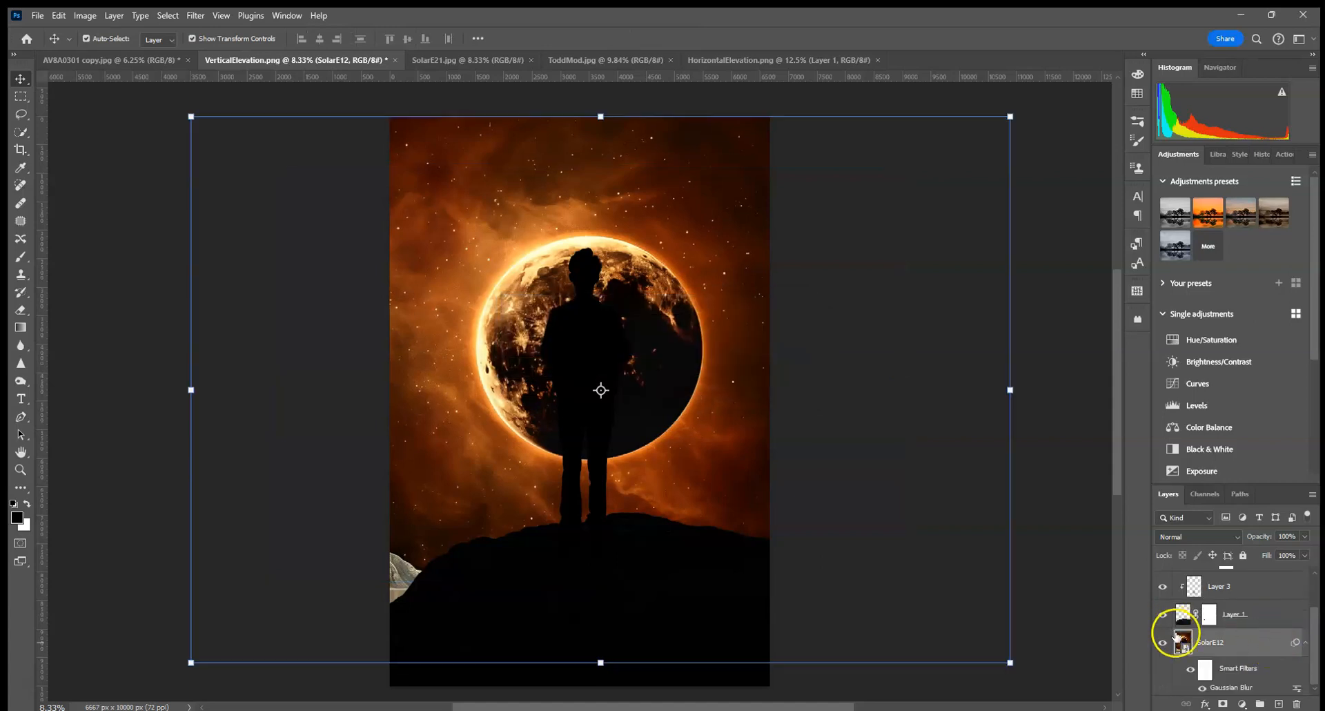
Replace the contents of the SolarE12 smart object with the SolarE9 image.
right_click(1222, 640)
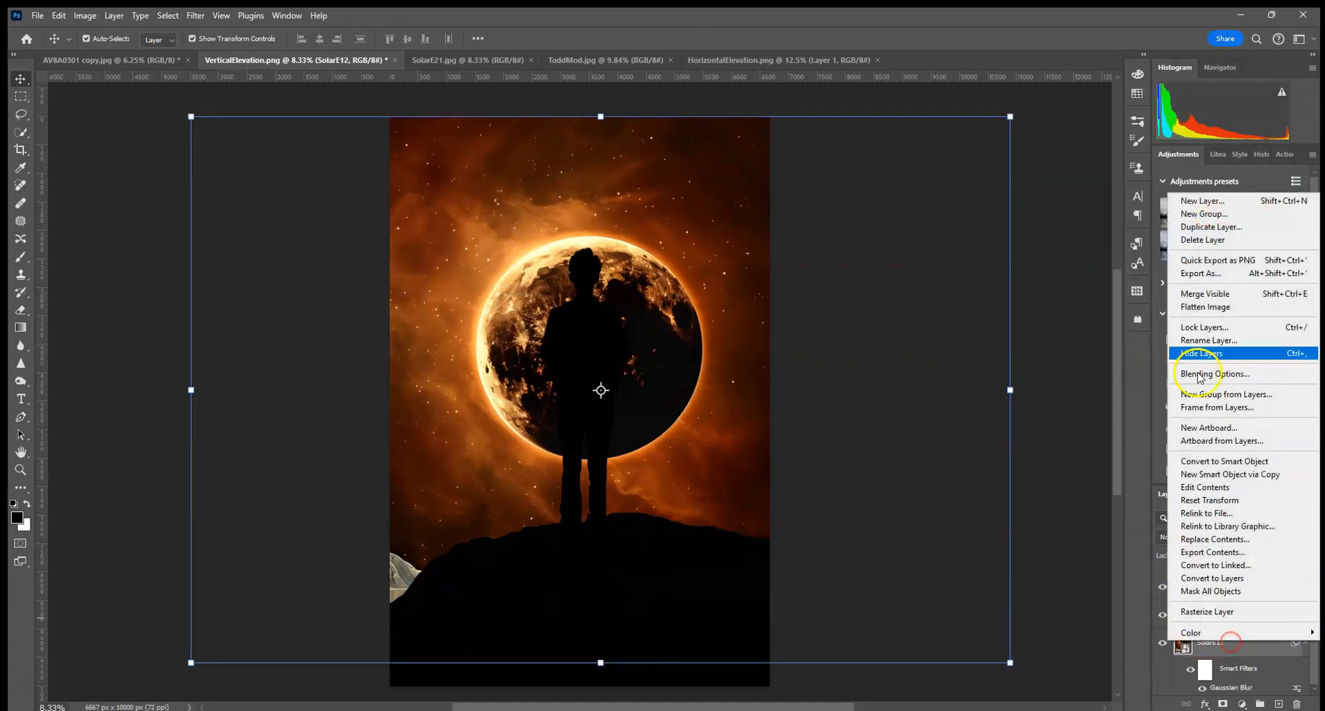
left_click(1244, 540)
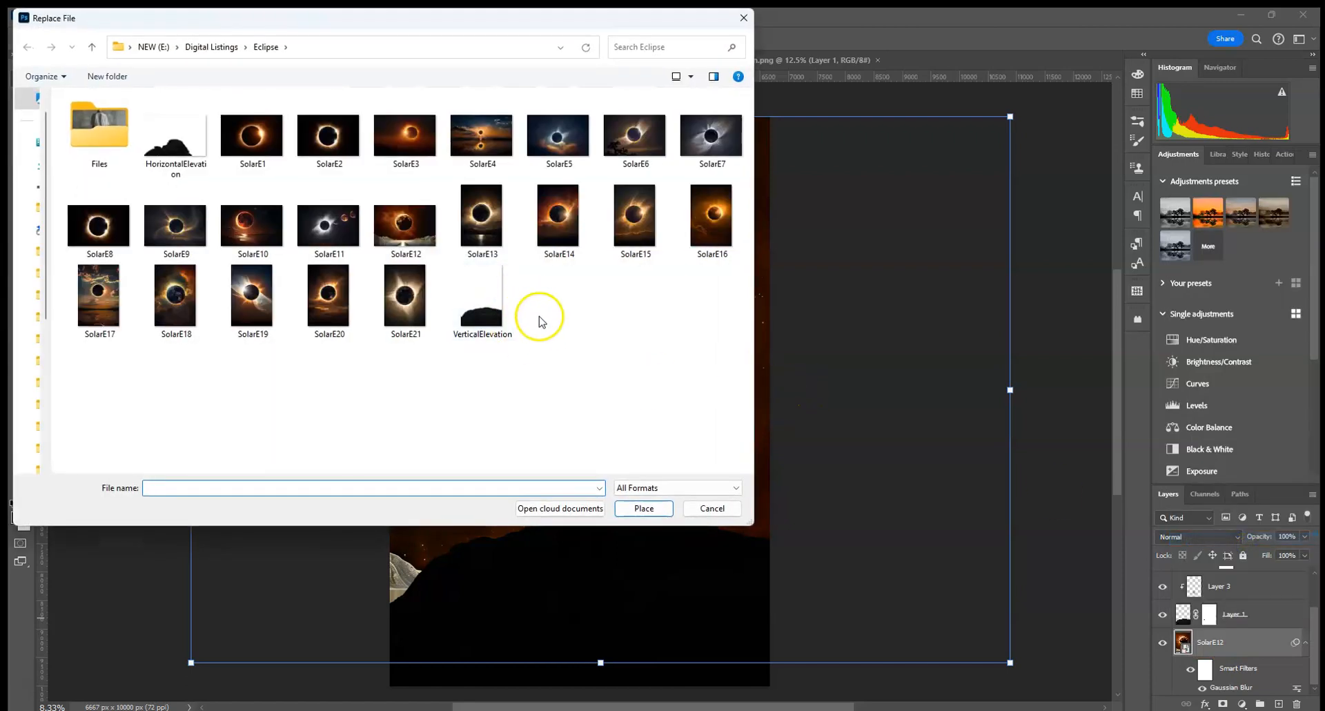
double_click(167, 233)
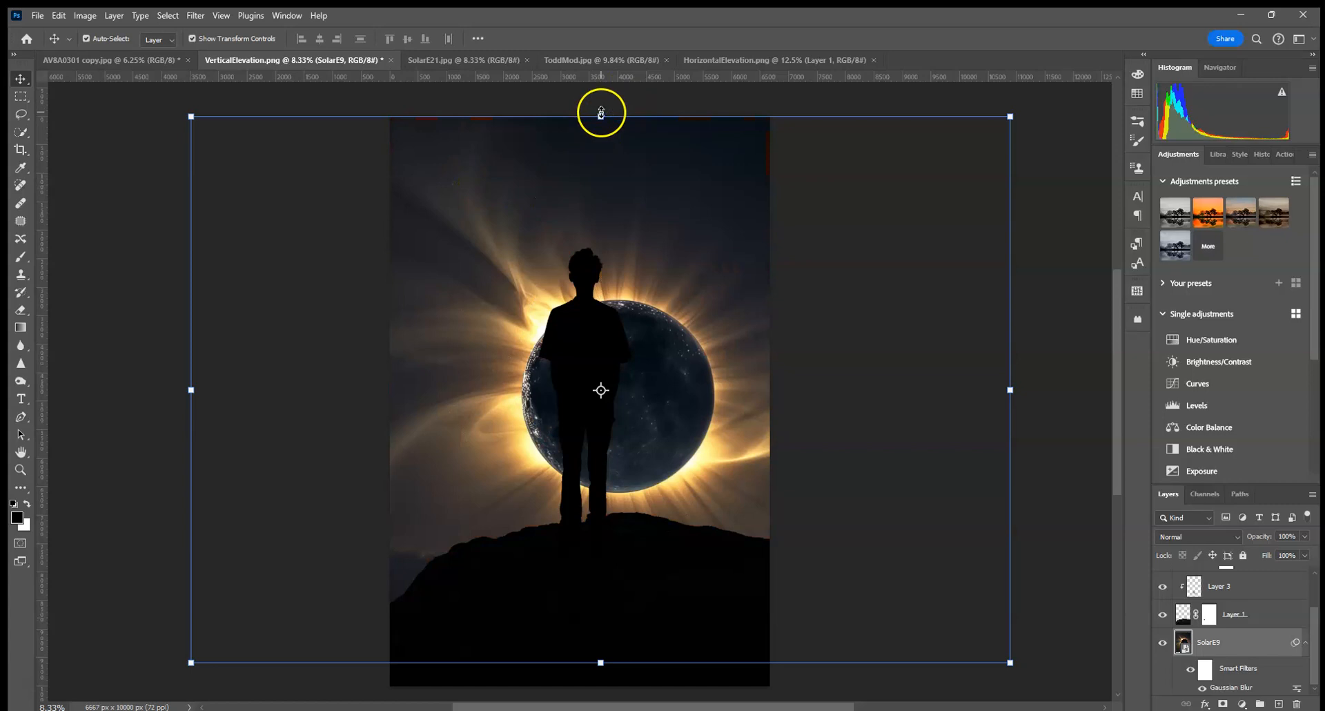
Scale the SolarE9 background to about 689% and position it so the eclipse sits behind the boy.
left_click_drag(600, 117, 606, 64)
left_click_drag(636, 330, 600, 307)
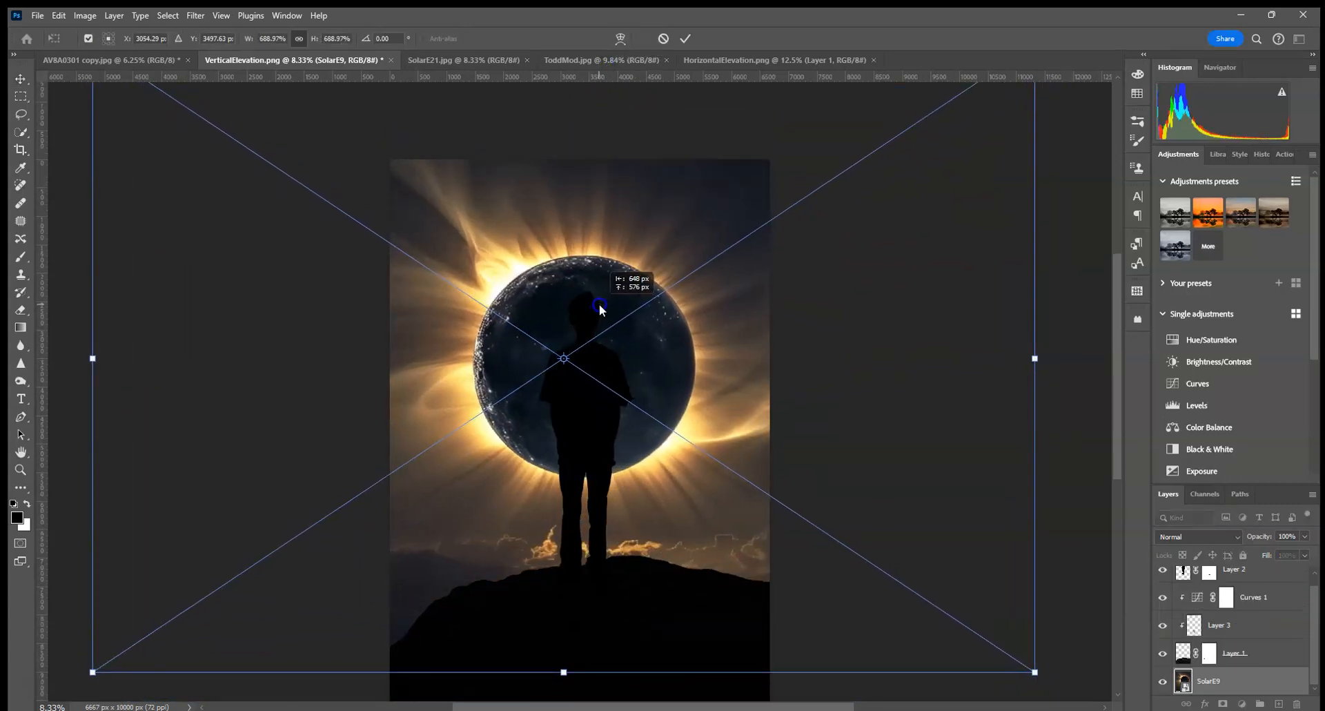
left_click(691, 38)
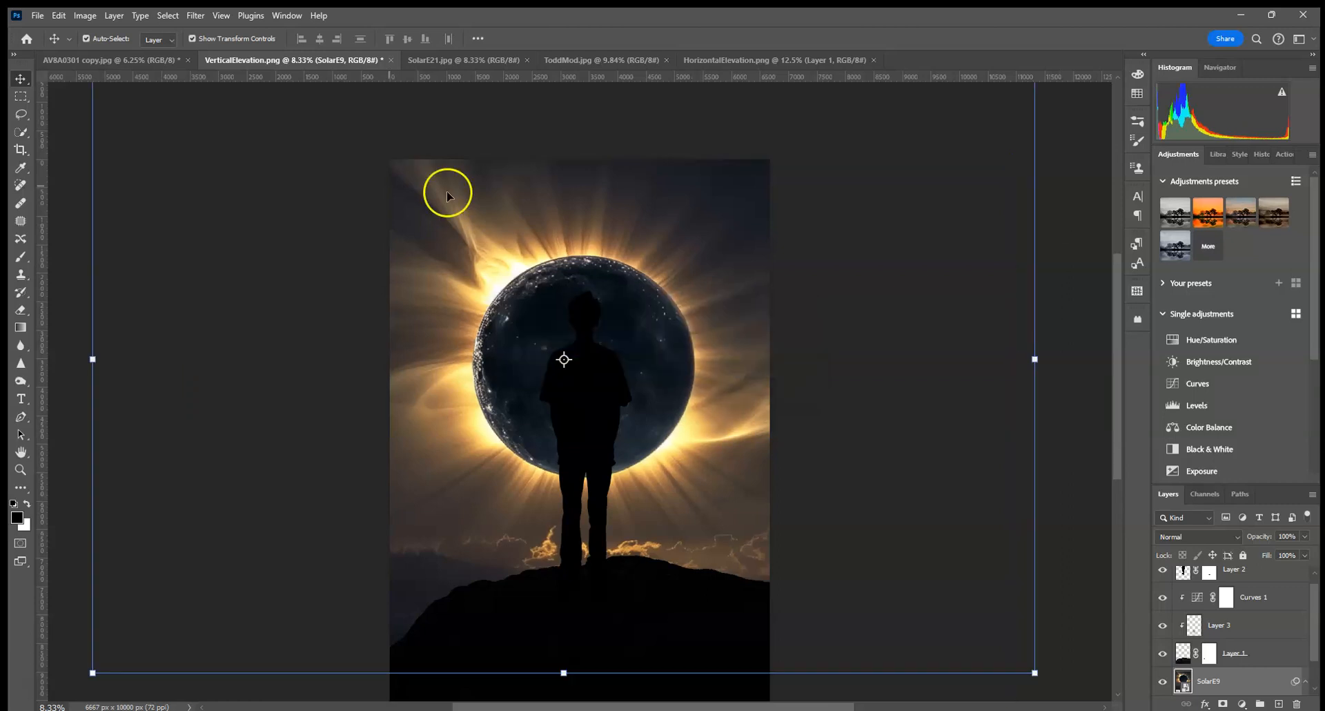
Switch to the AV8A0301 copy.jpg maternity portrait and run Select Subject to select the woman.
left_click(122, 60)
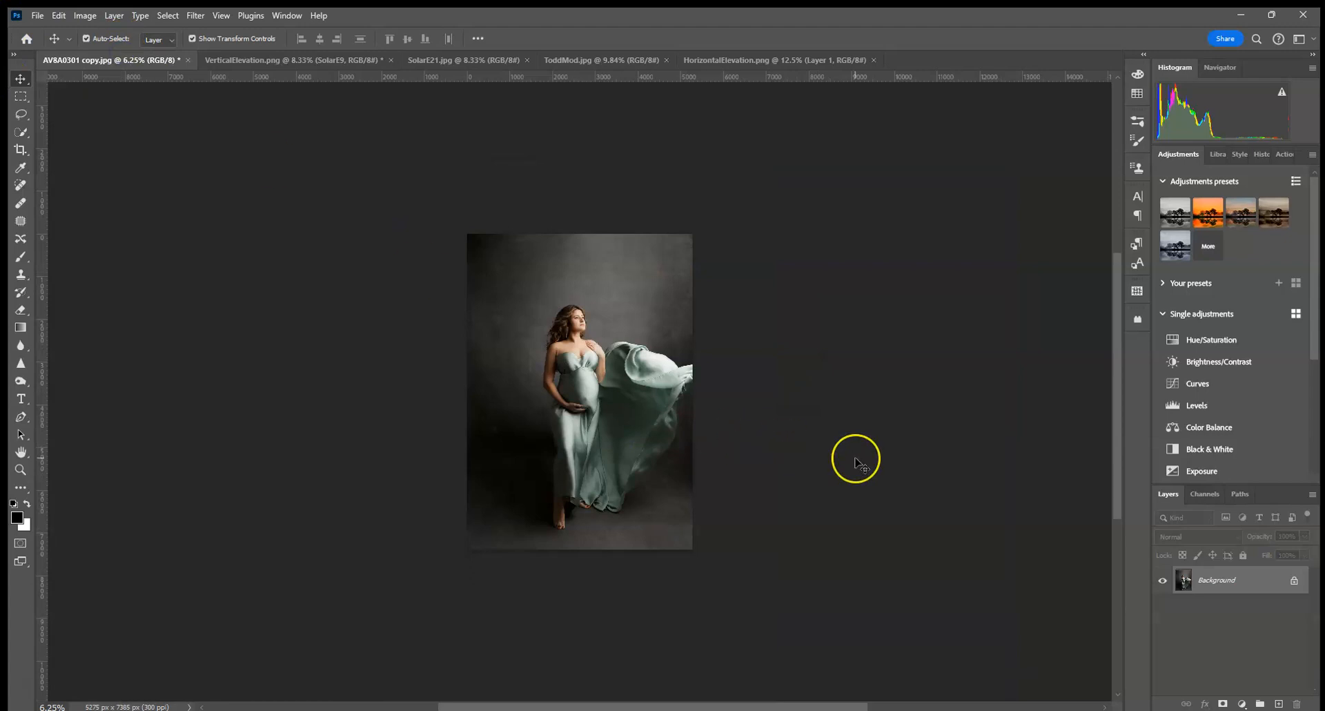
key("ctrl+plus")
key("ctrl+plus")
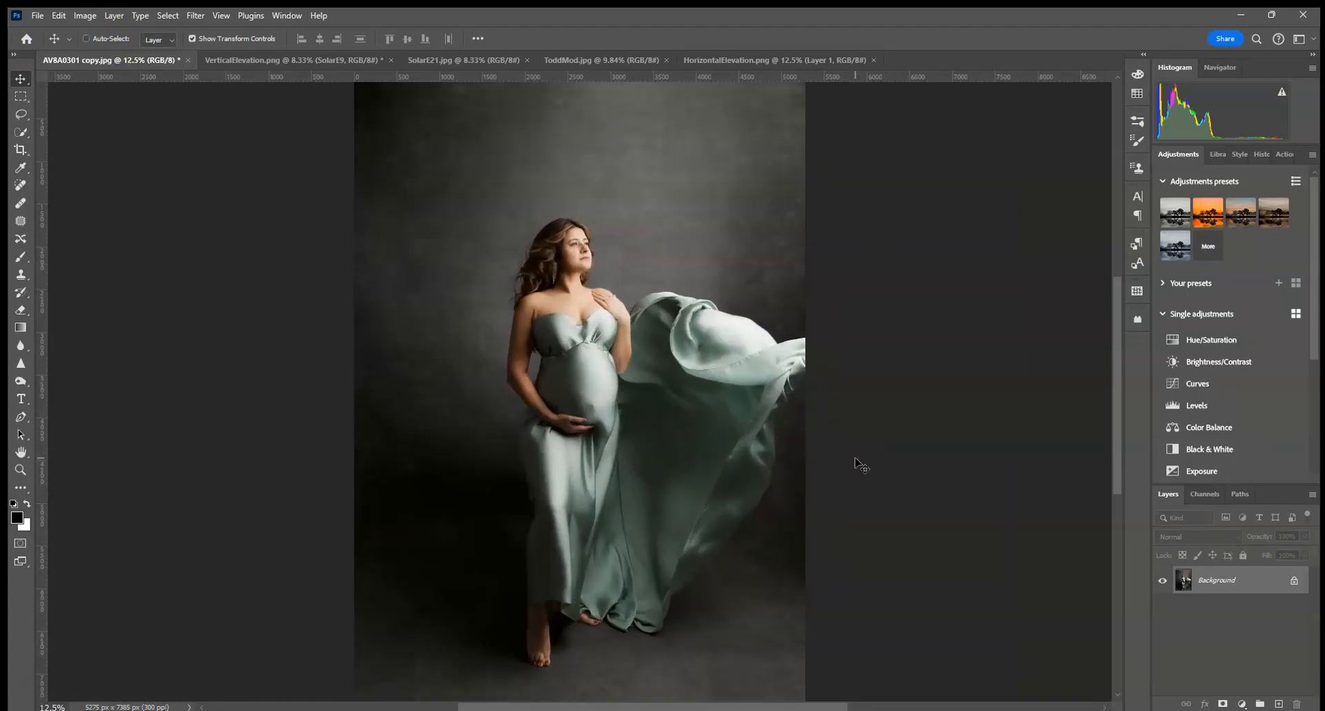
key("ctrl+minus")
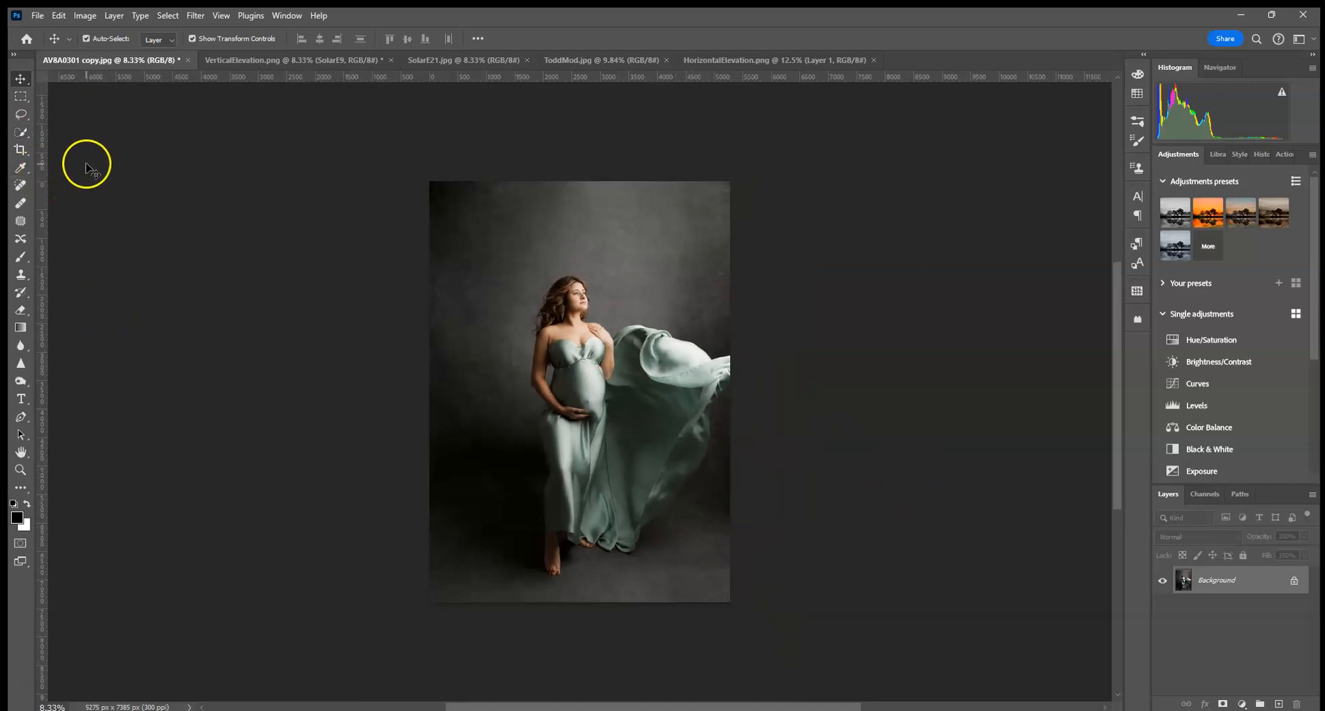
left_click(20, 131)
left_click(404, 40)
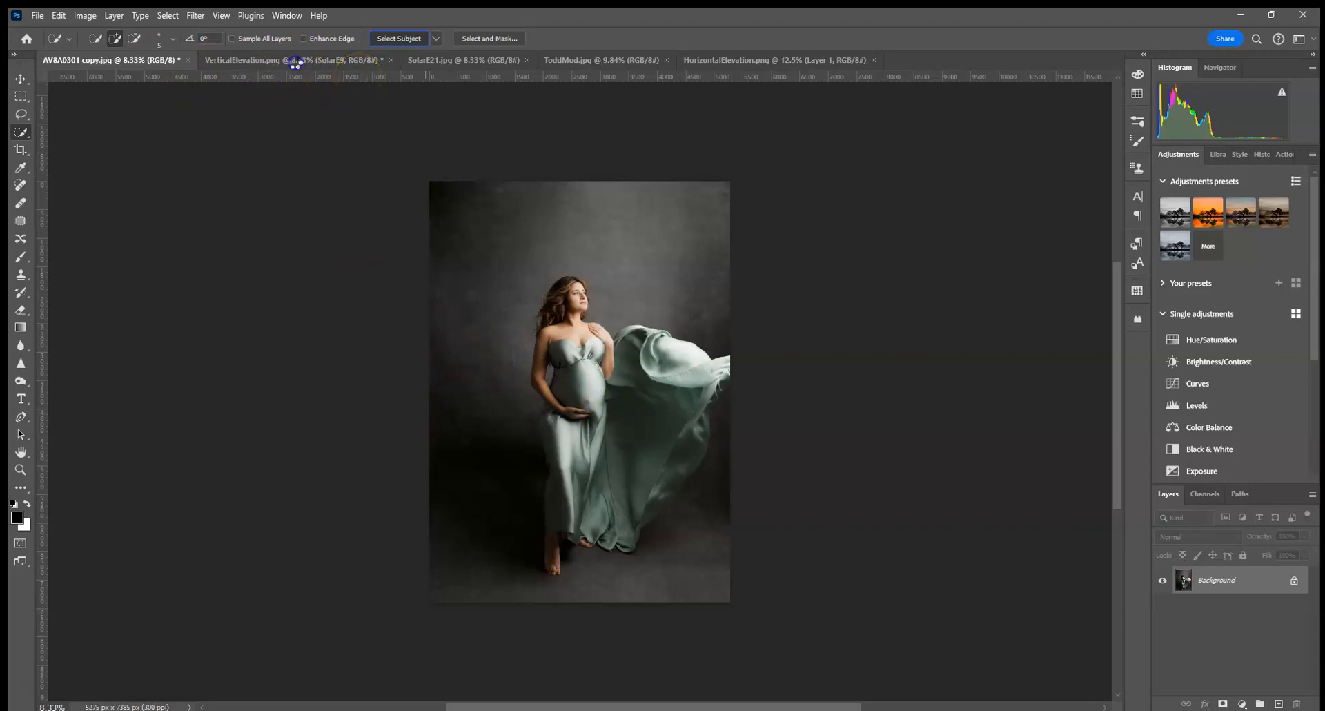
left_click(293, 61)
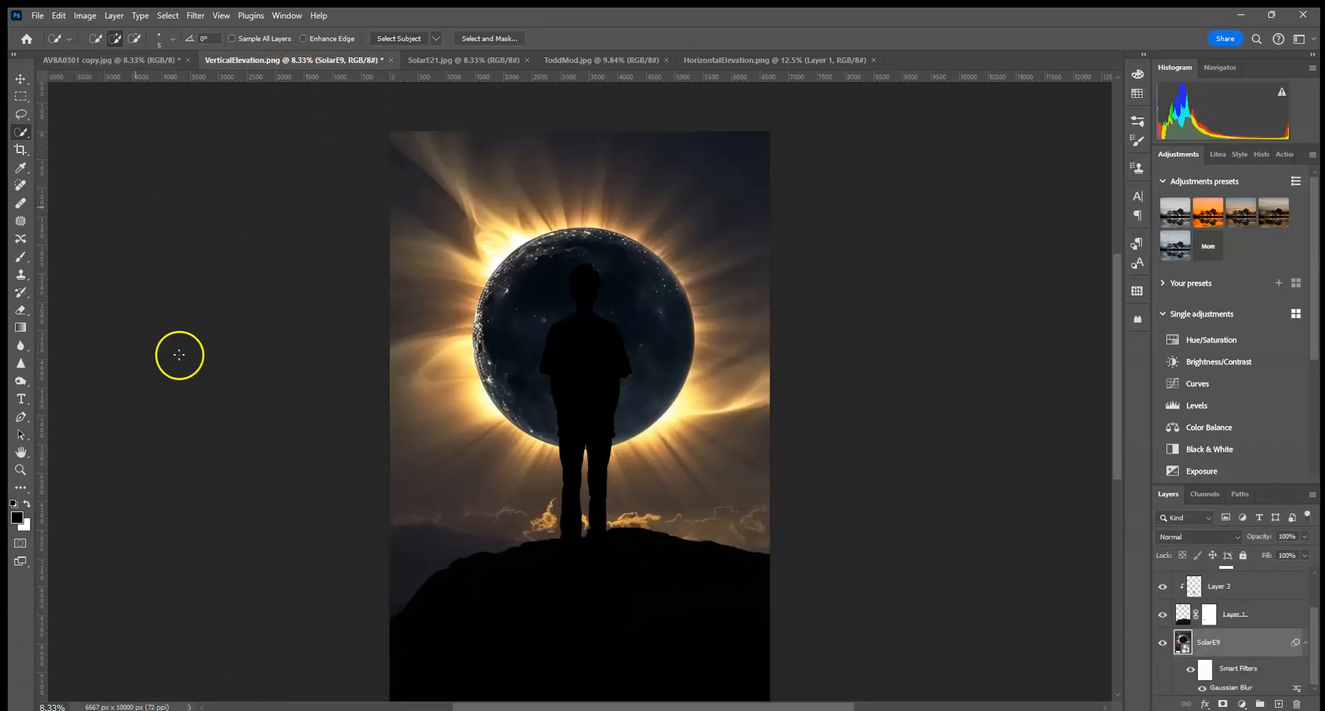
left_click(143, 62)
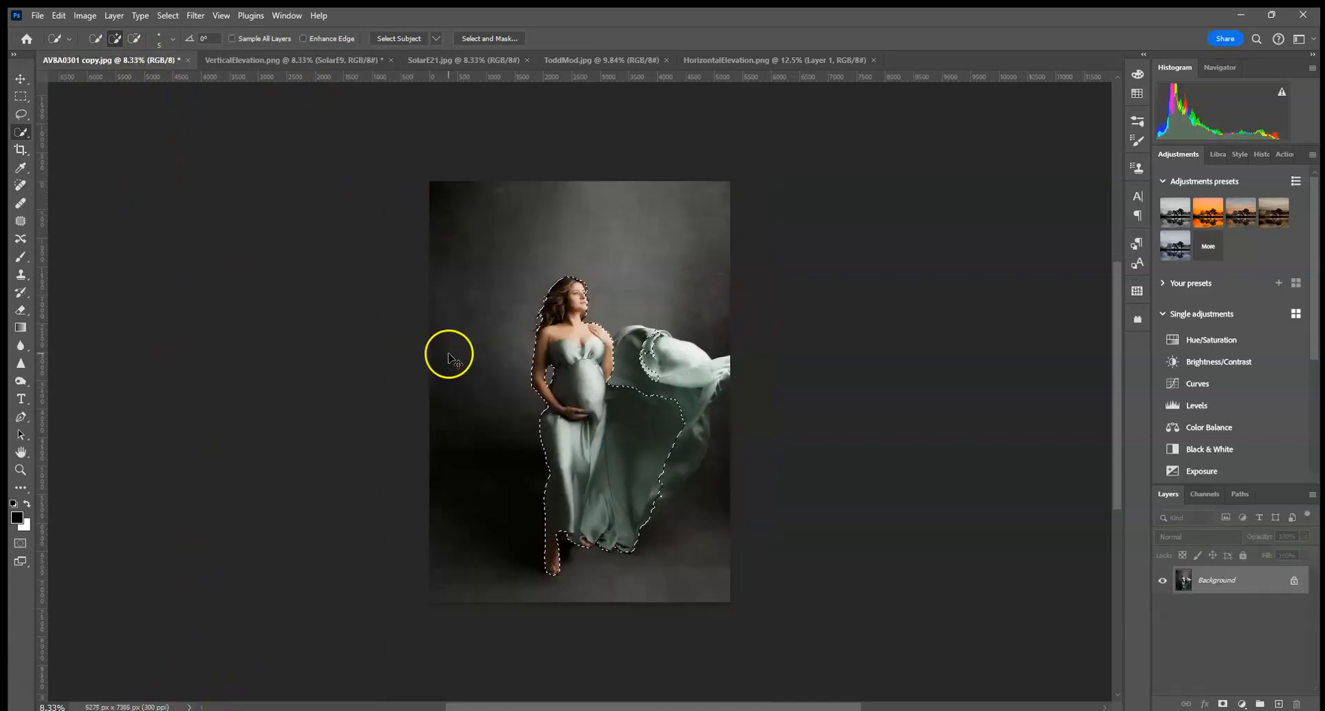
Extend the selection with the Quick Selection tool over the billowing fabric and the trailing part of the dress.
key("ctrl+plus")
key("ctrl+plus")
key("ctrl+plus")
left_click_drag(615, 377, 402, 465)
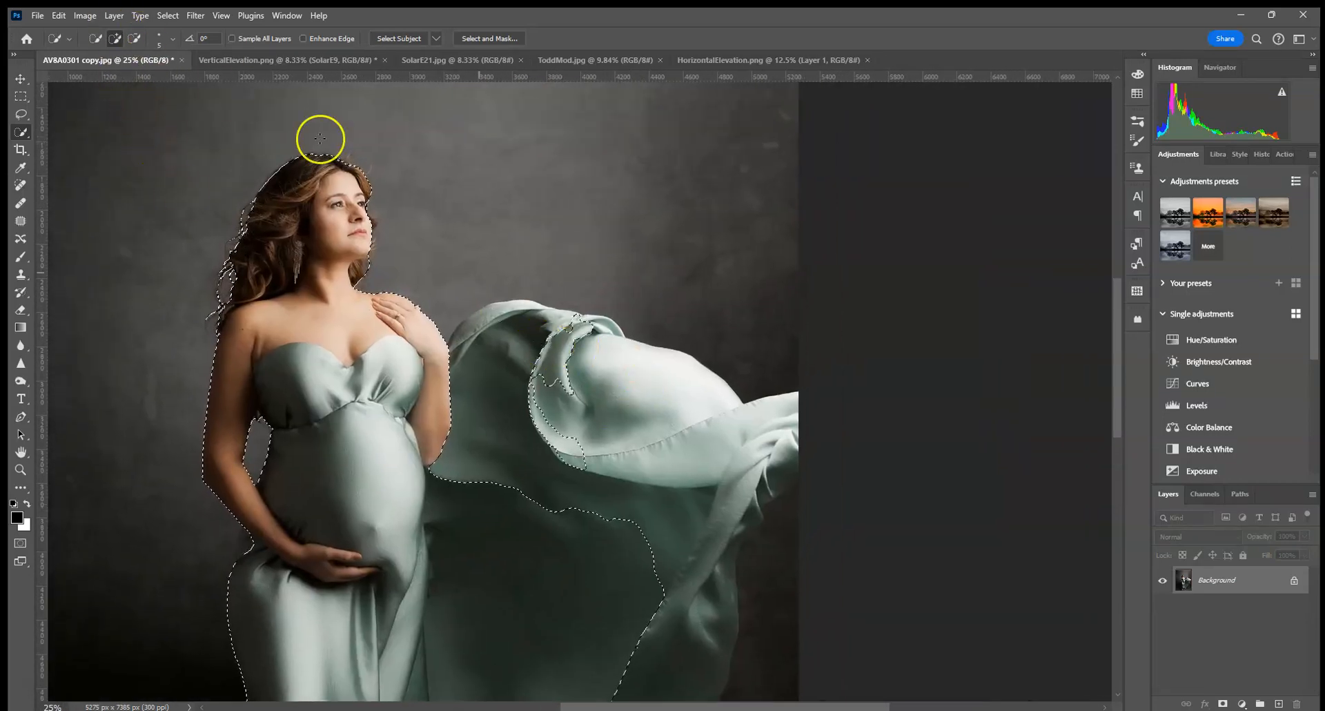
mouse_move(509, 334)
left_mouse_down()
mouse_move(469, 351)
mouse_move(469, 337)
mouse_move(452, 355)
mouse_move(481, 318)
mouse_move(522, 317)
mouse_move(632, 399)
left_mouse_up()
mouse_move(722, 440)
left_mouse_down()
mouse_move(782, 463)
mouse_move(650, 582)
mouse_move(565, 473)
left_mouse_up()
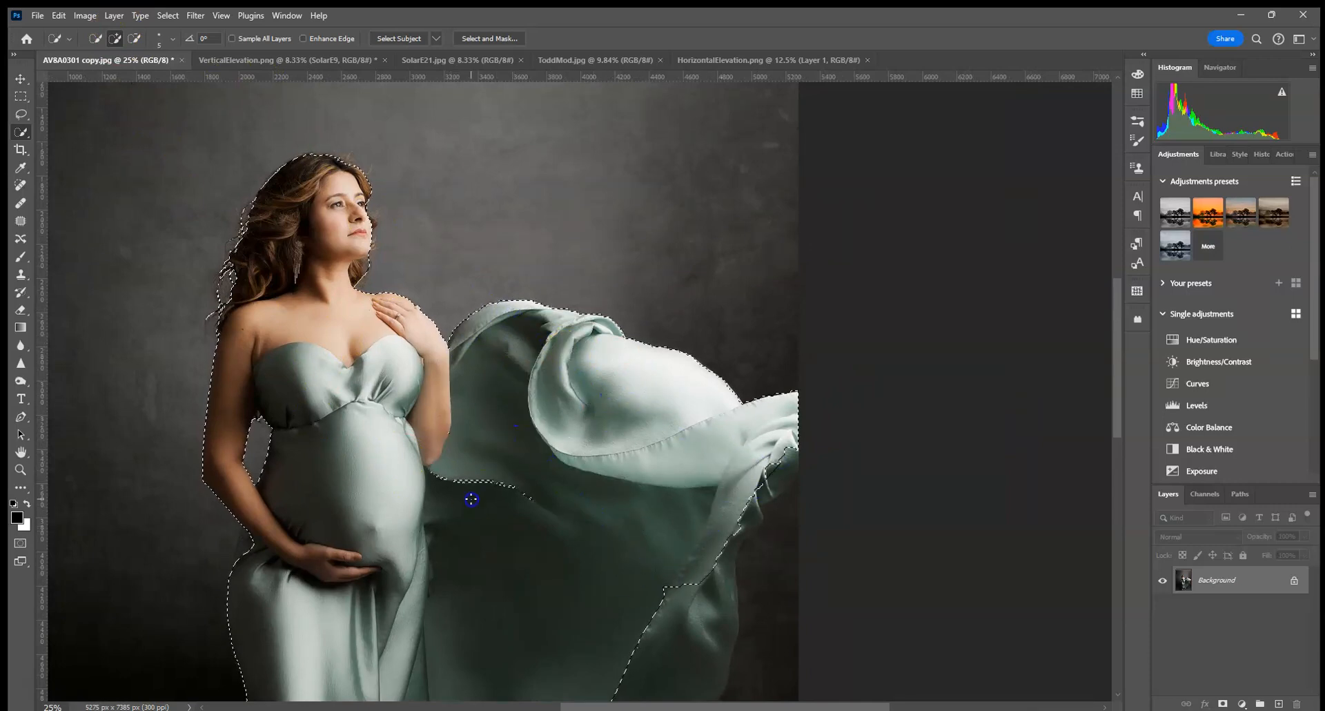
left_click_drag(245, 576, 258, 532)
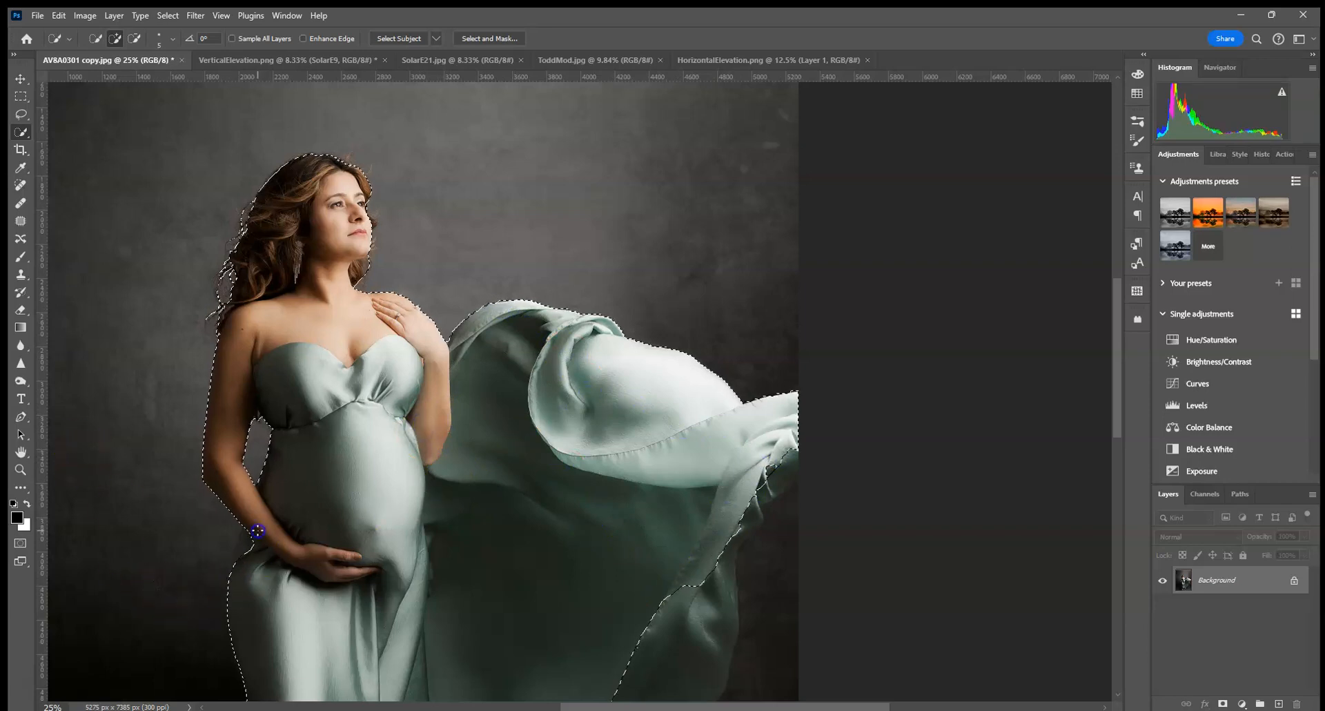
left_click_drag(739, 536, 748, 516)
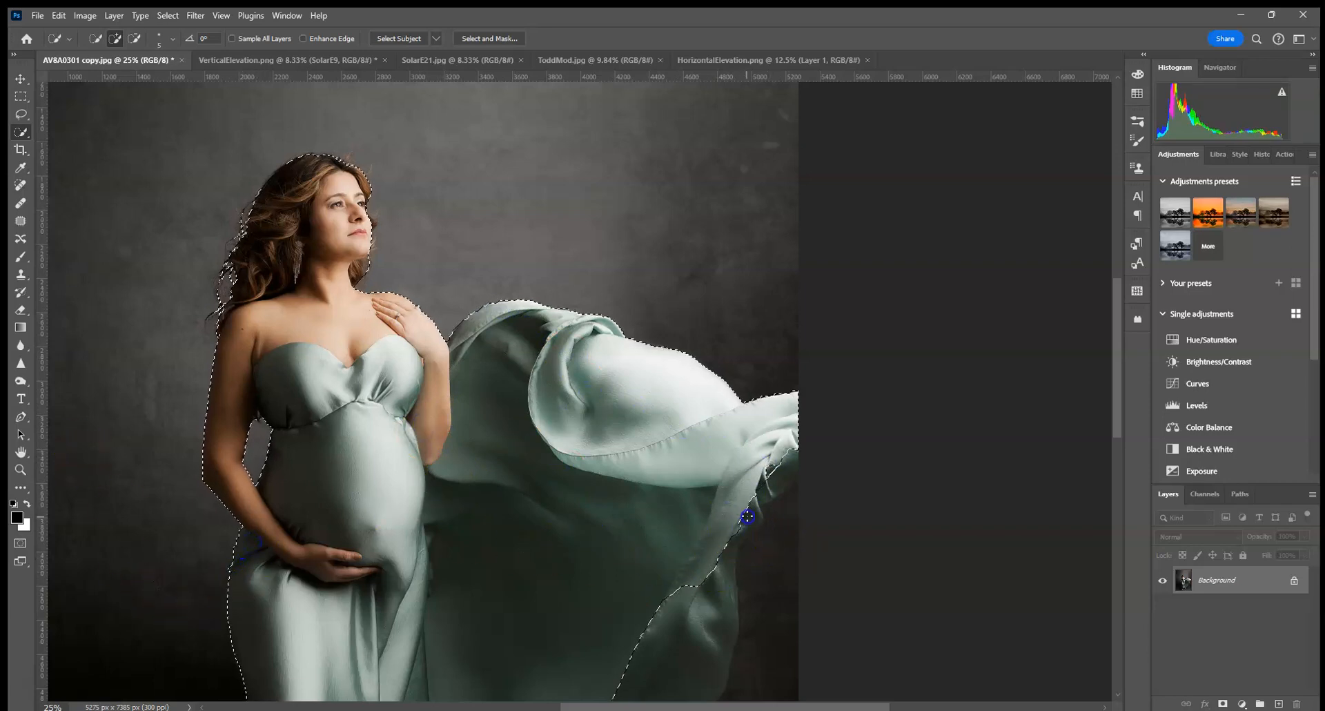
mouse_move(683, 571)
left_mouse_down()
mouse_move(669, 604)
mouse_move(721, 239)
mouse_move(730, 324)
left_mouse_up()
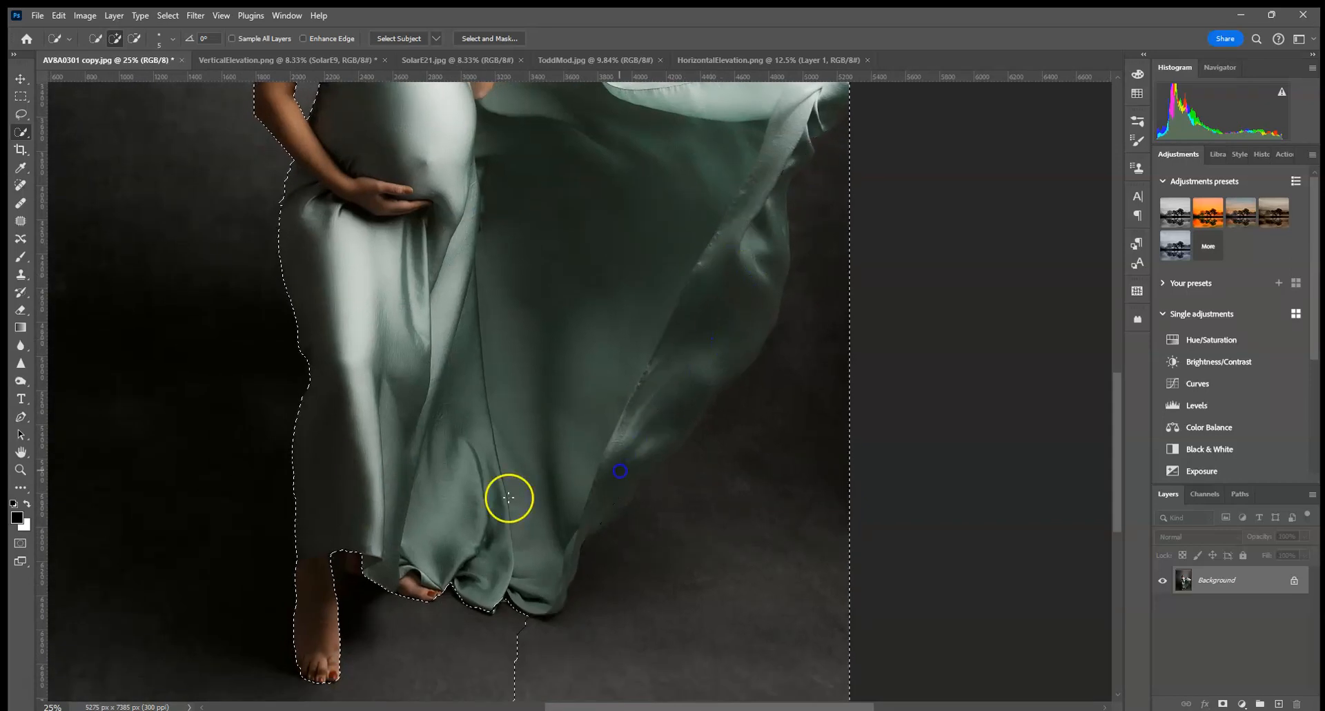
left_click(352, 555)
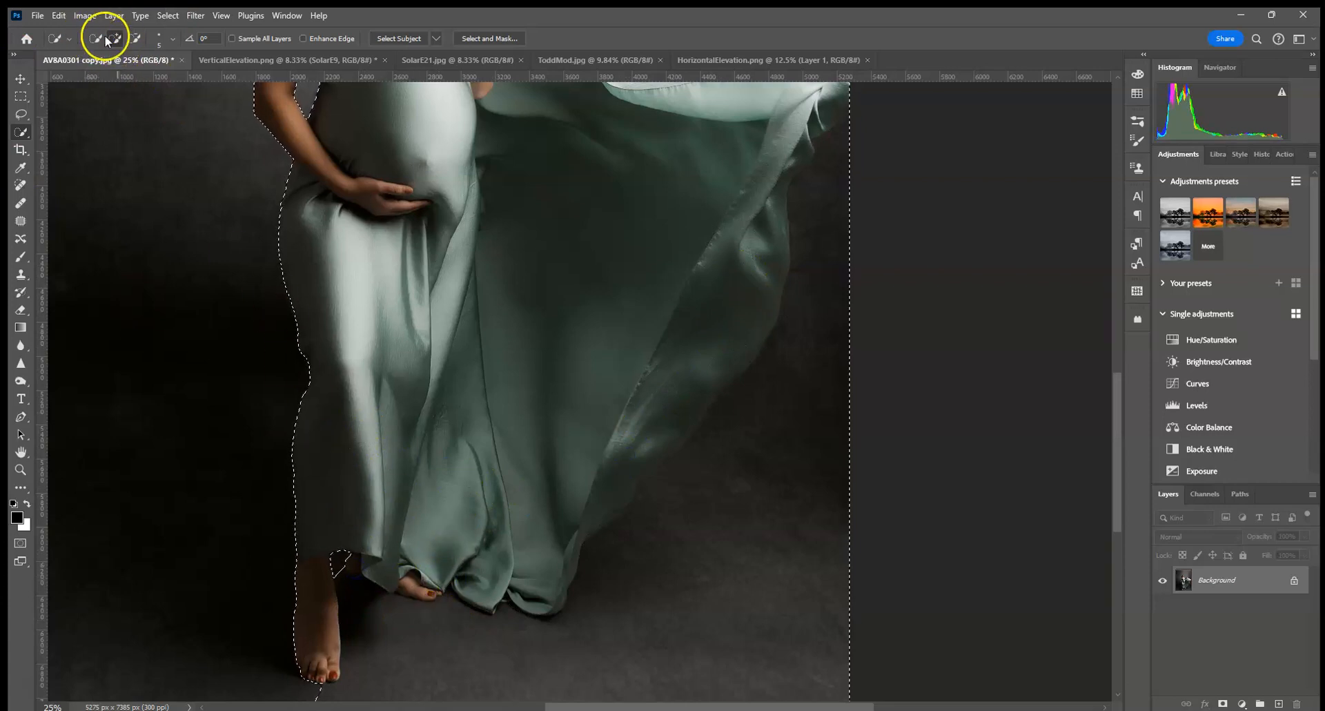
left_click(59, 15)
left_click(97, 32)
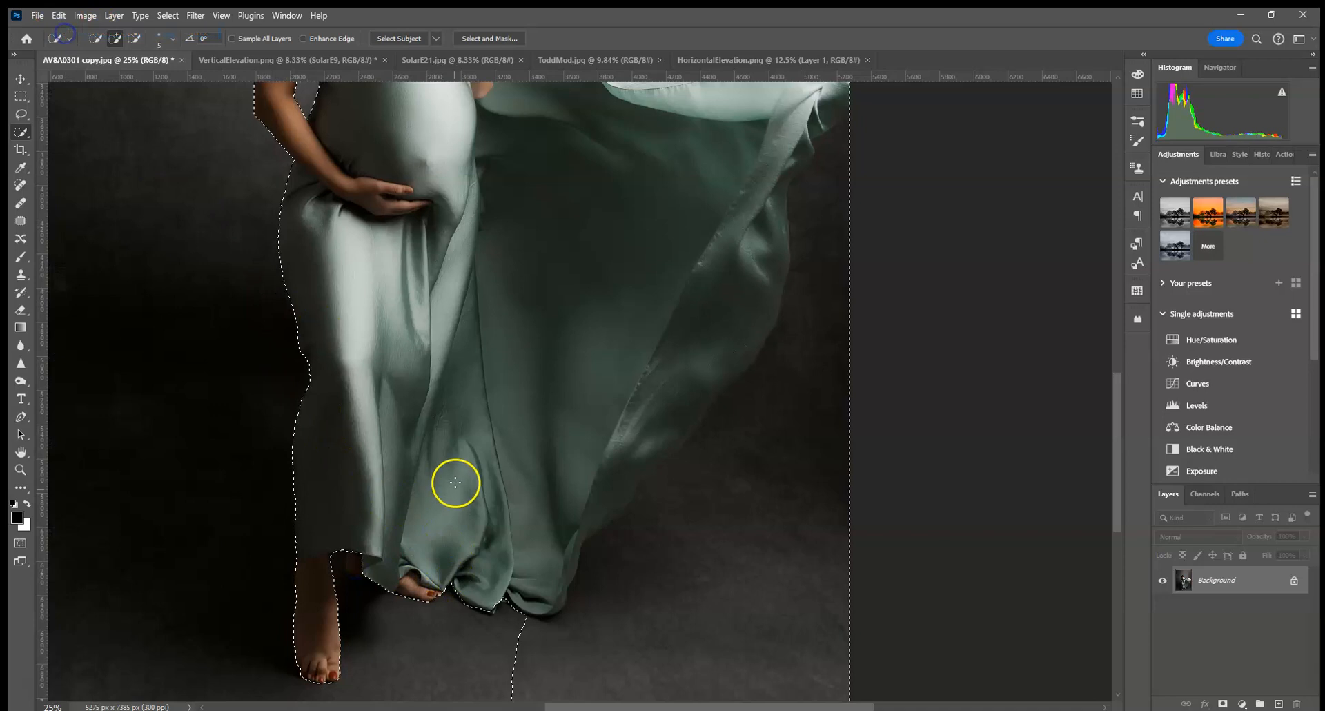
Subtract the floor around the feet and hem and the backdrop beside the trailing fabric from the selection.
left_click(358, 557)
left_click(134, 39)
left_click_drag(527, 649, 473, 678)
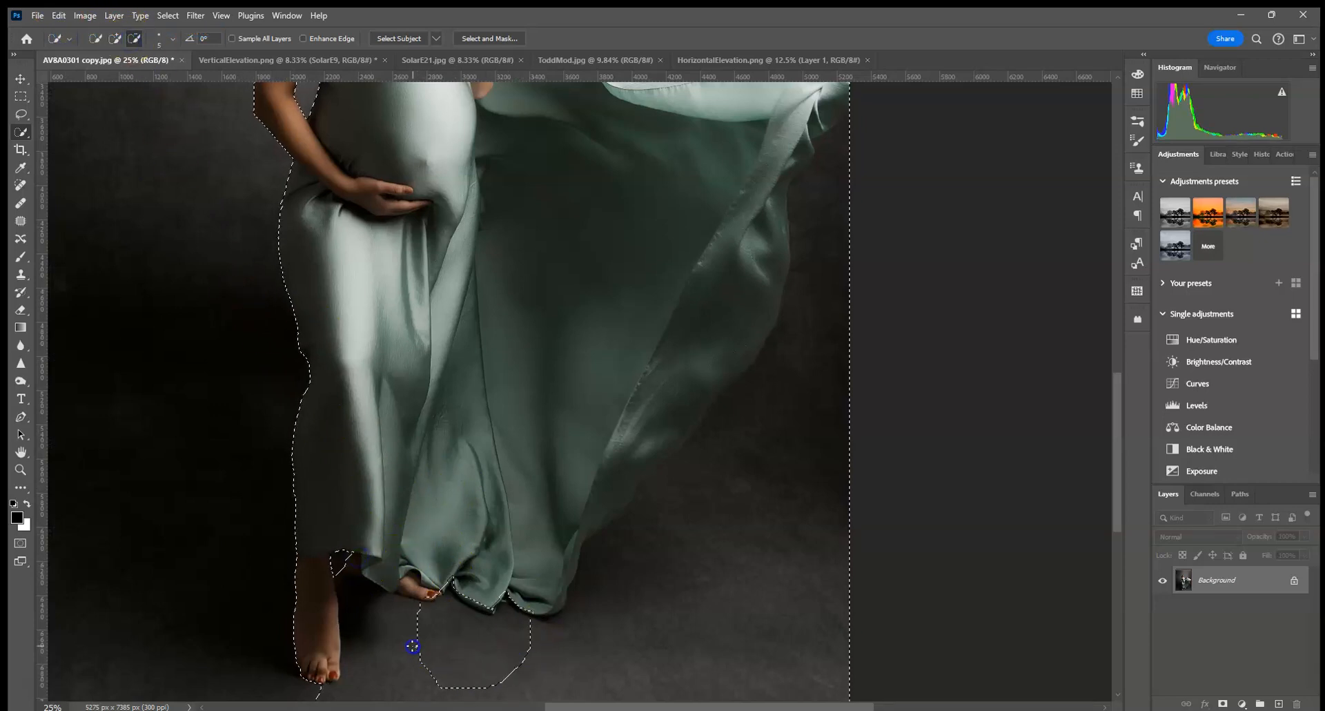
mouse_move(367, 613)
left_mouse_down()
mouse_move(408, 684)
mouse_move(314, 698)
mouse_move(358, 697)
left_mouse_up()
left_click_drag(653, 613, 791, 512)
mouse_move(825, 388)
left_mouse_down()
mouse_move(852, 299)
mouse_move(791, 169)
mouse_move(771, 230)
left_mouse_up()
Add the outer edge of the trailing fabric, the lower hem and the rear foot back into the selection.
left_click(115, 38)
left_click_drag(789, 169, 777, 228)
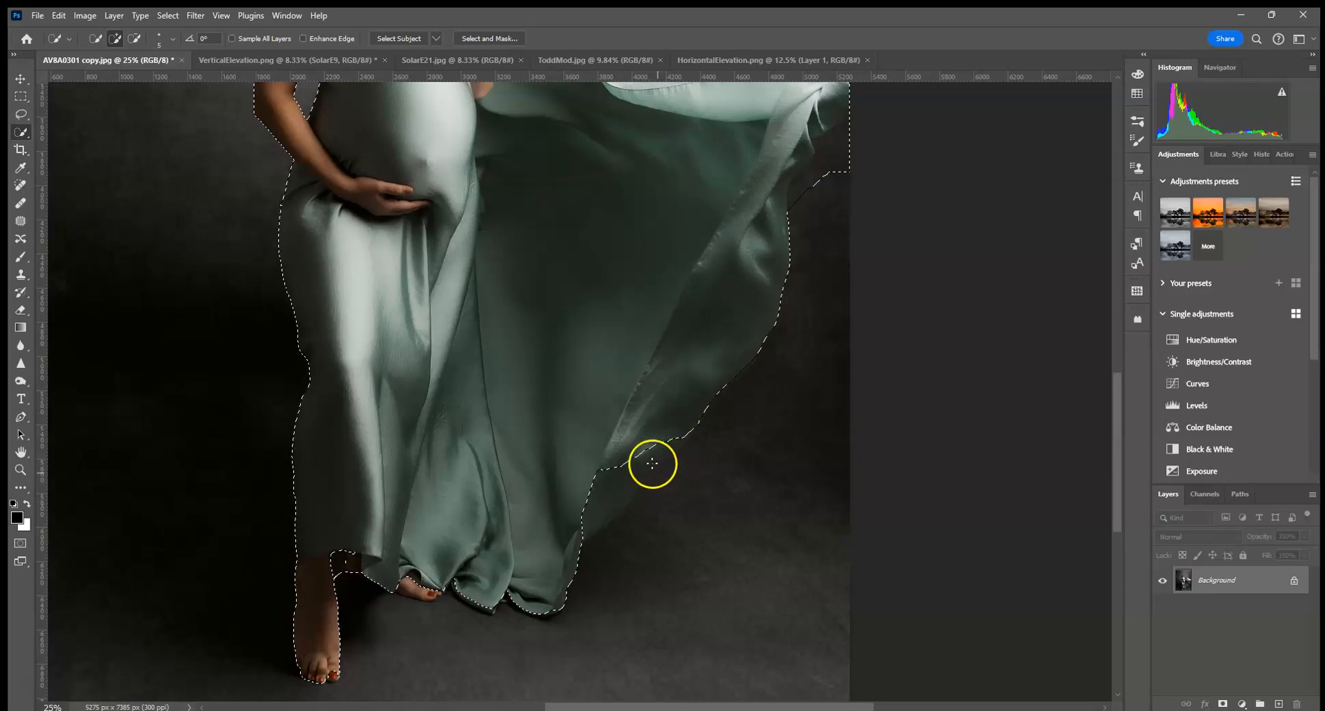
left_click(564, 515)
left_click(615, 497)
left_click(525, 557)
left_click(415, 578)
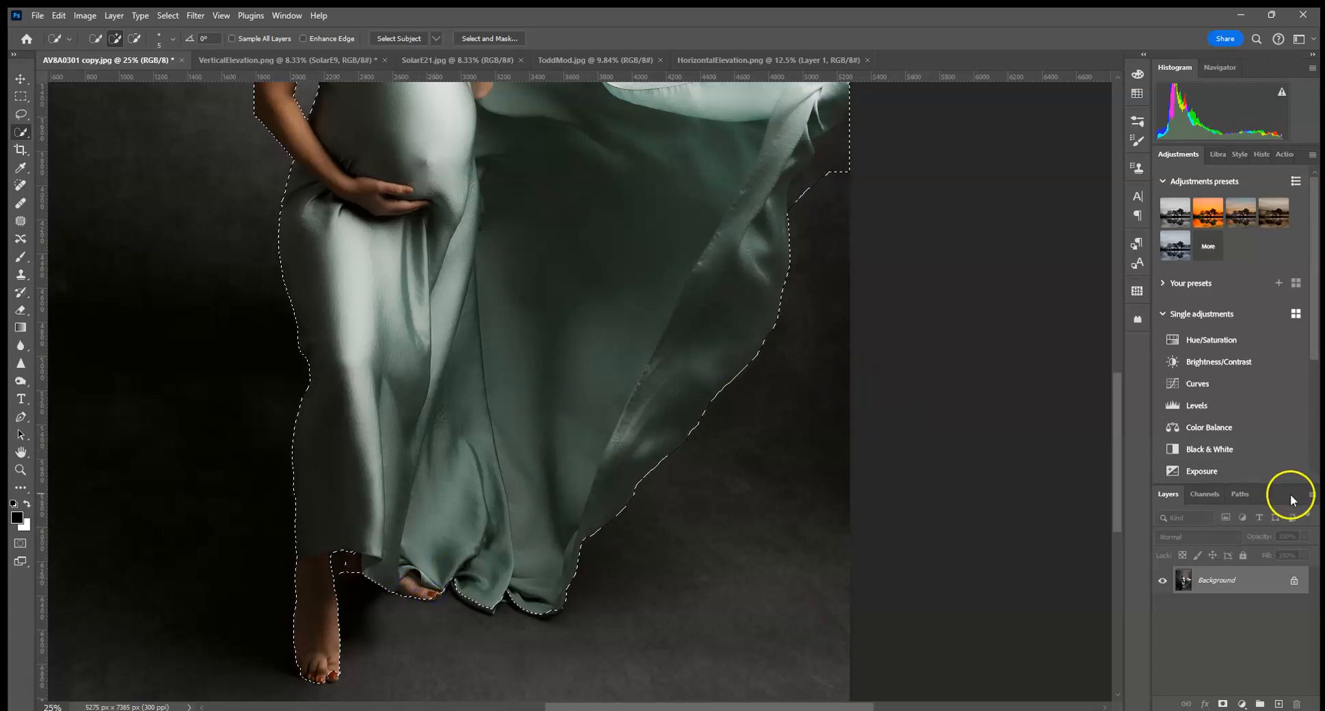
Duplicate the Background layer and give the copy an inverted layer mask that hides the selected woman.
left_click_drag(1262, 581, 1279, 703)
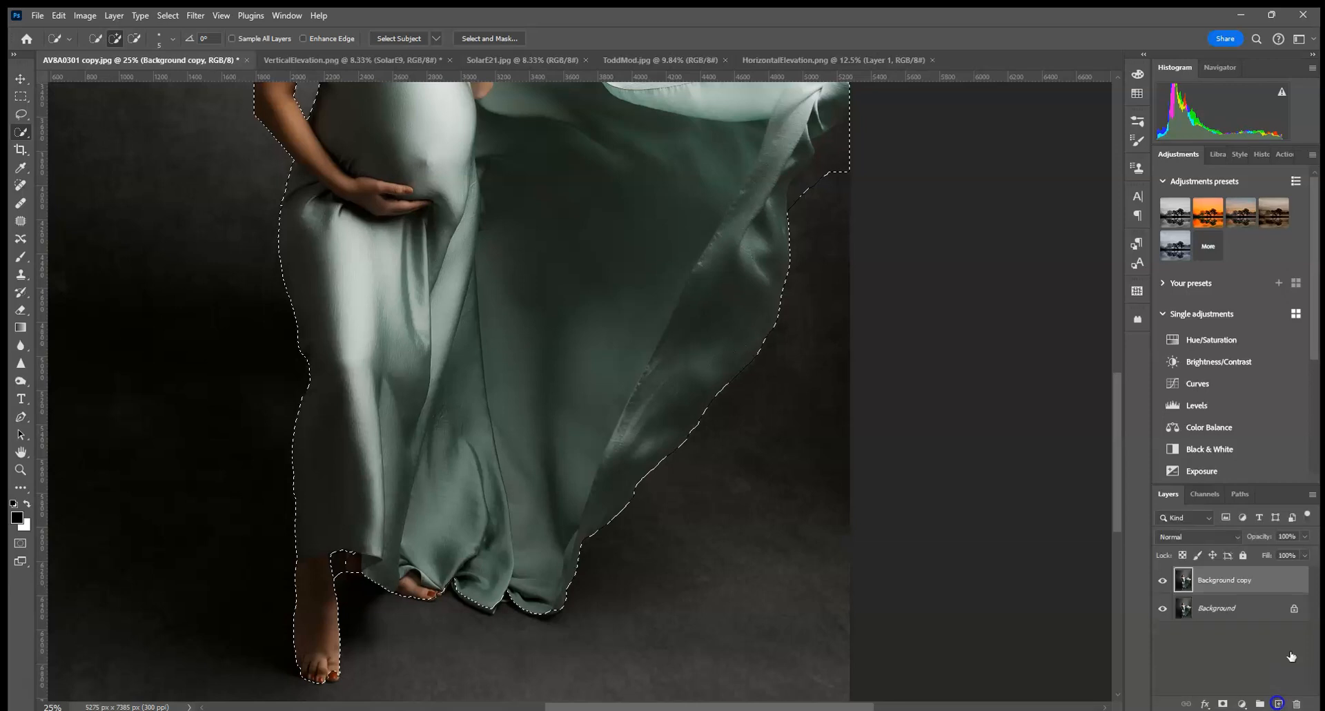
left_click(1223, 703)
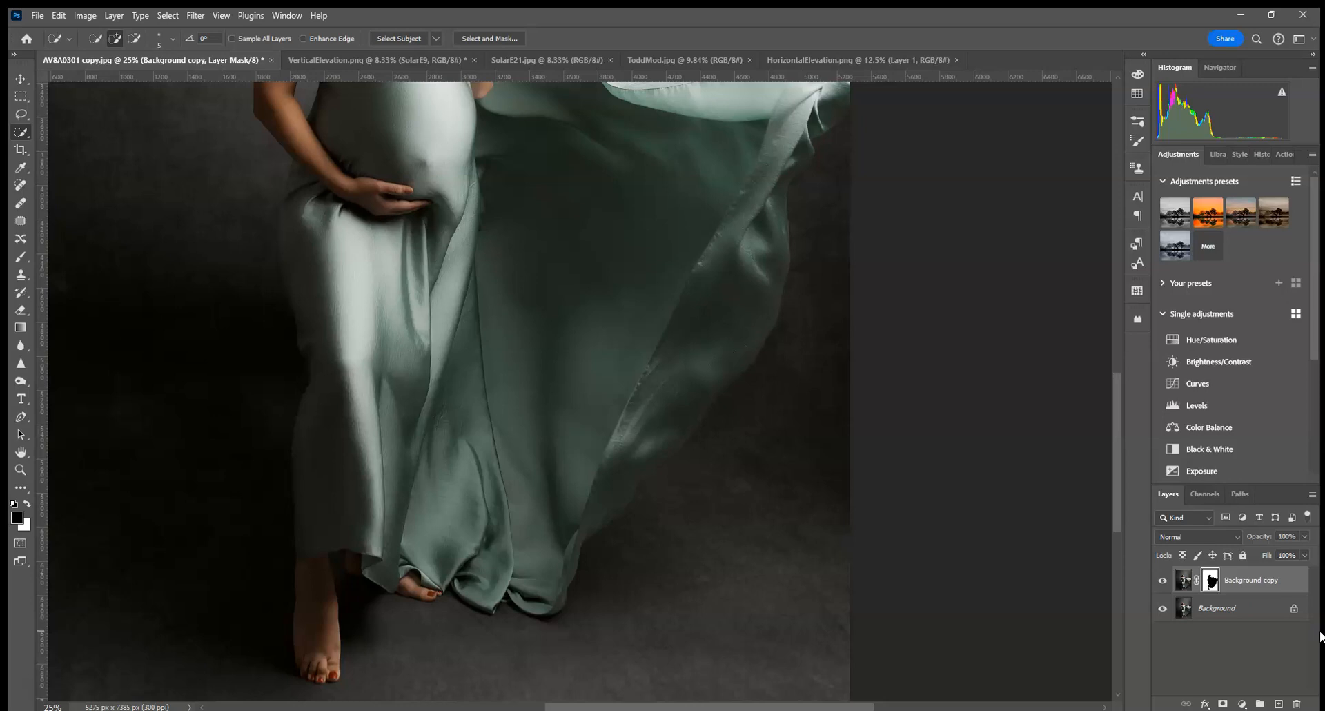
key("ctrl+0")
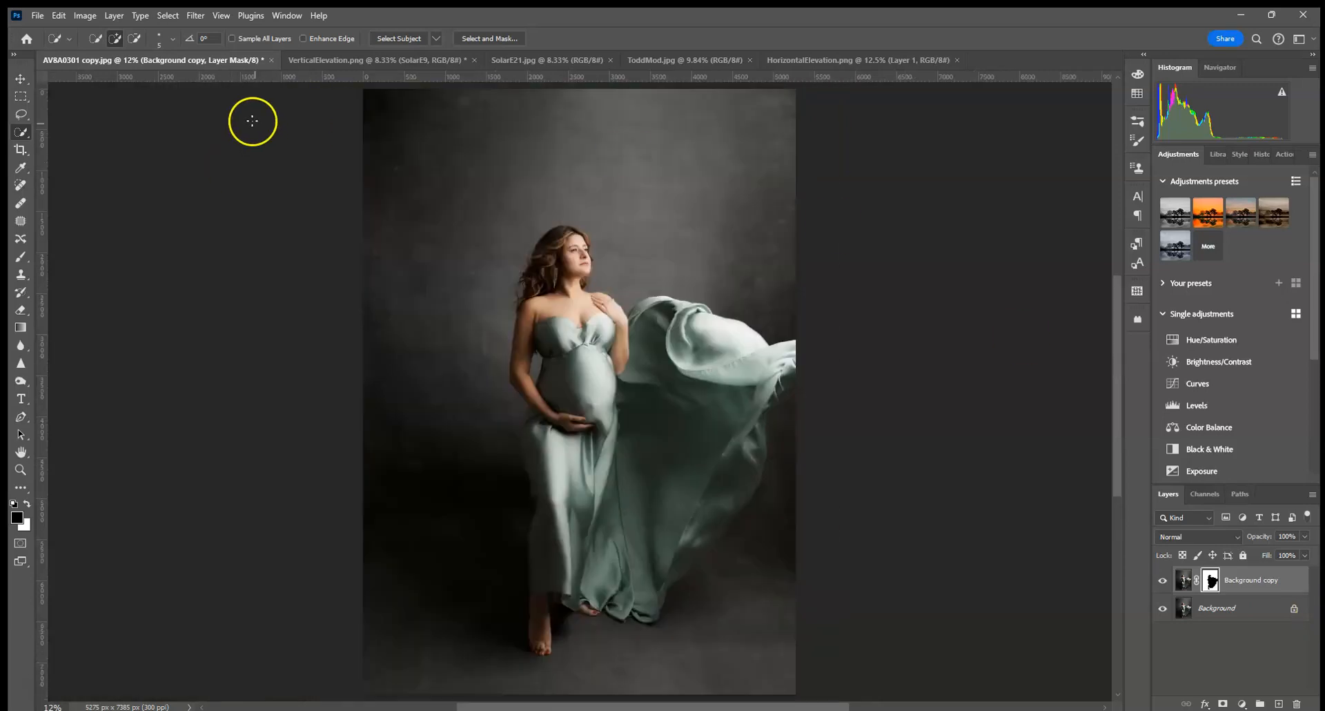
Place the SolarE21 image as an embedded layer above the masked Background copy.
left_click(37, 15)
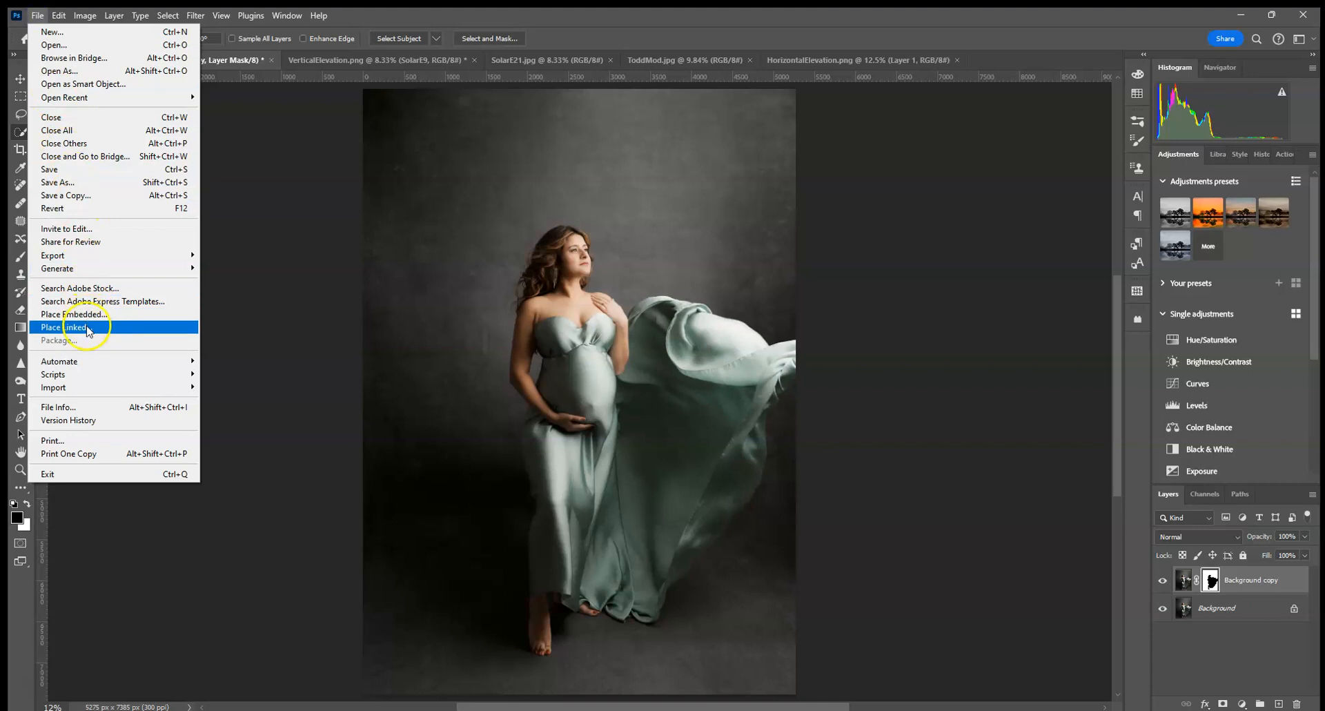
left_click(90, 315)
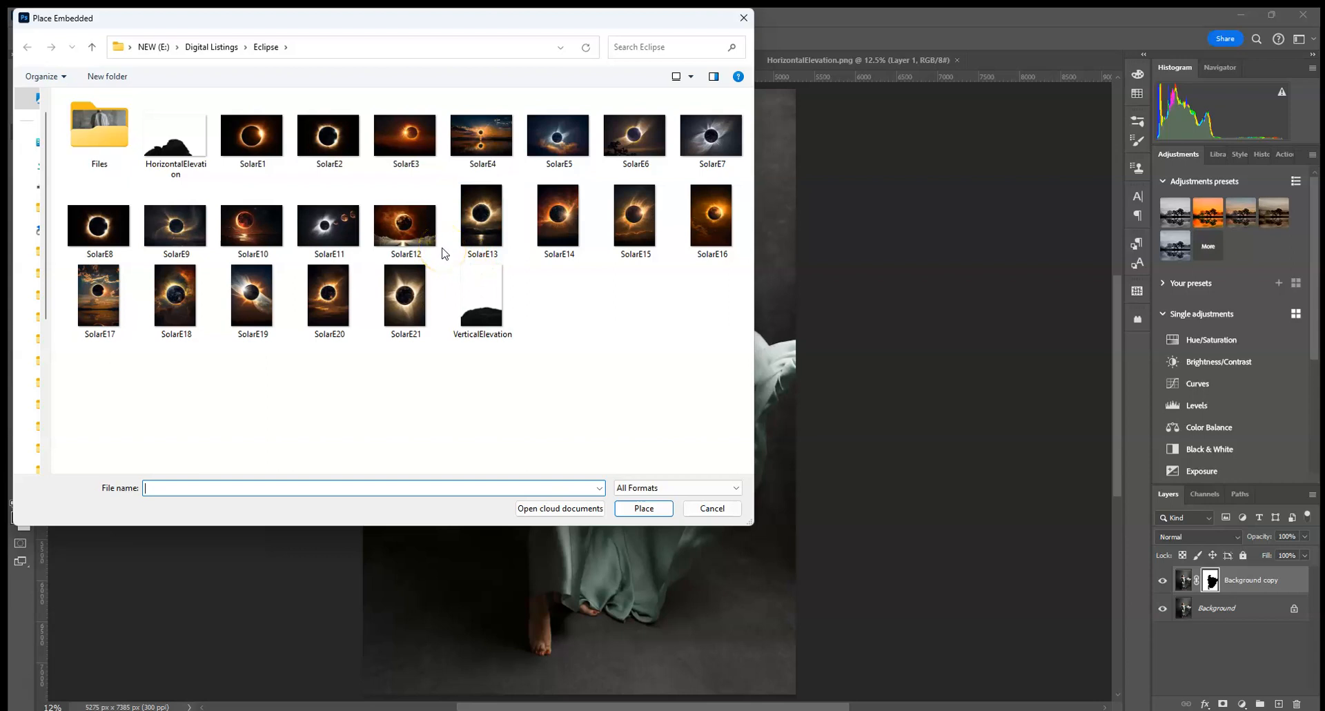
double_click(407, 308)
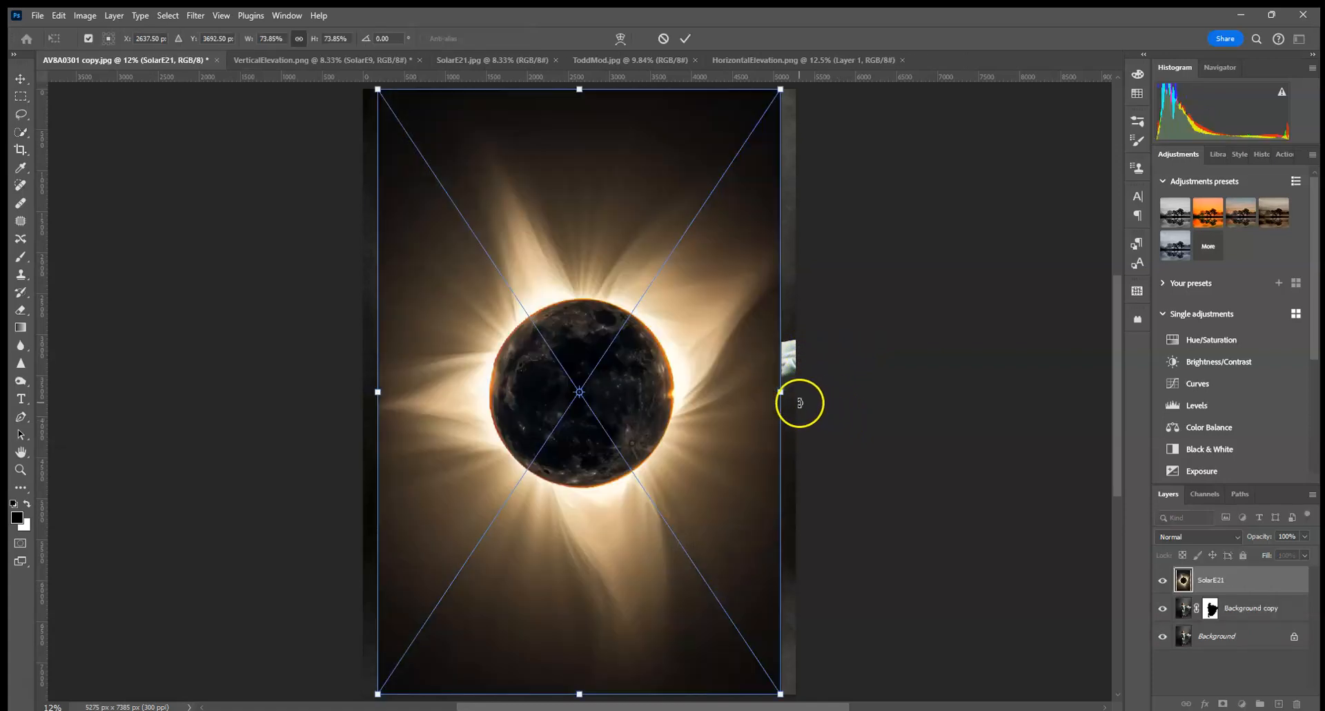
Scale SolarE21 to 90.85% and move it up so it fills the canvas with the eclipse behind the woman.
left_click_drag(785, 390, 822, 390)
left_click_drag(377, 392, 328, 392)
left_click_drag(548, 464, 552, 404)
key("ctrl+minus")
key("ctrl+minus")
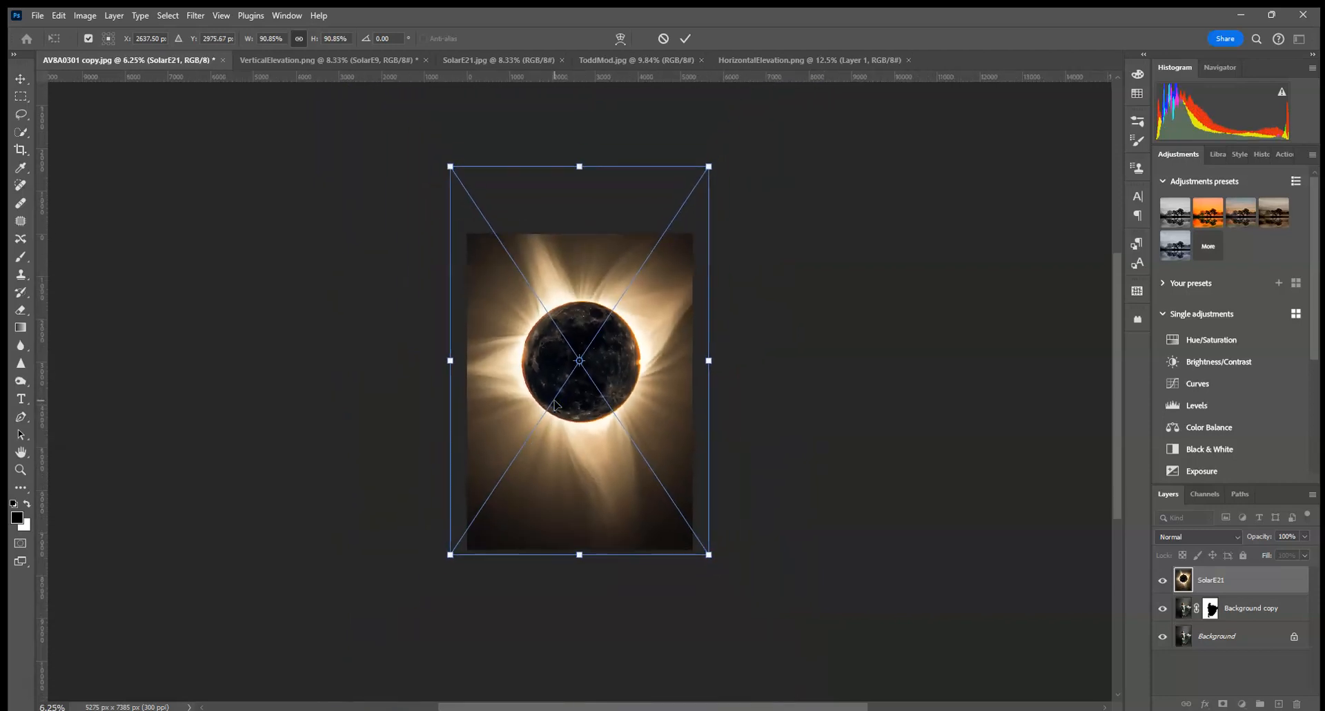
left_click(685, 39)
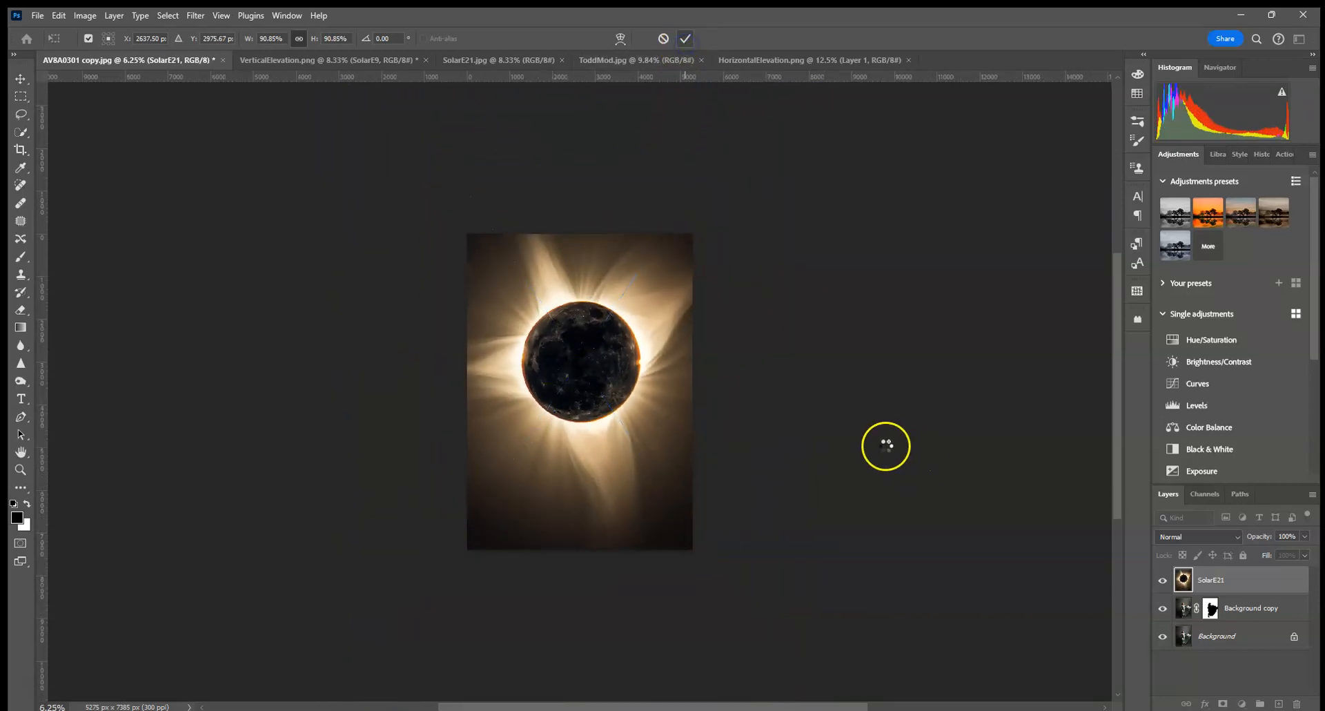
Clip the SolarE21 layer to the masked Background copy layer.
right_click(1245, 588)
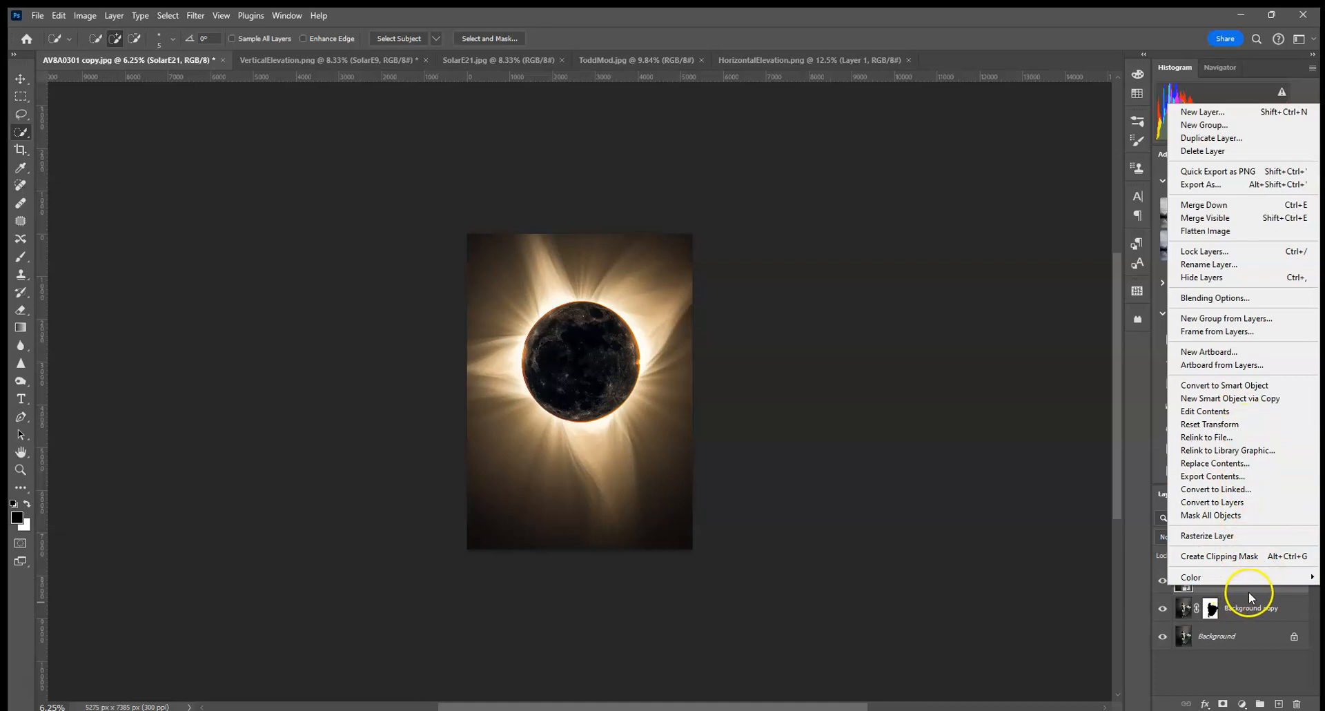
left_click(1250, 594)
left_click(1244, 591, "alt")
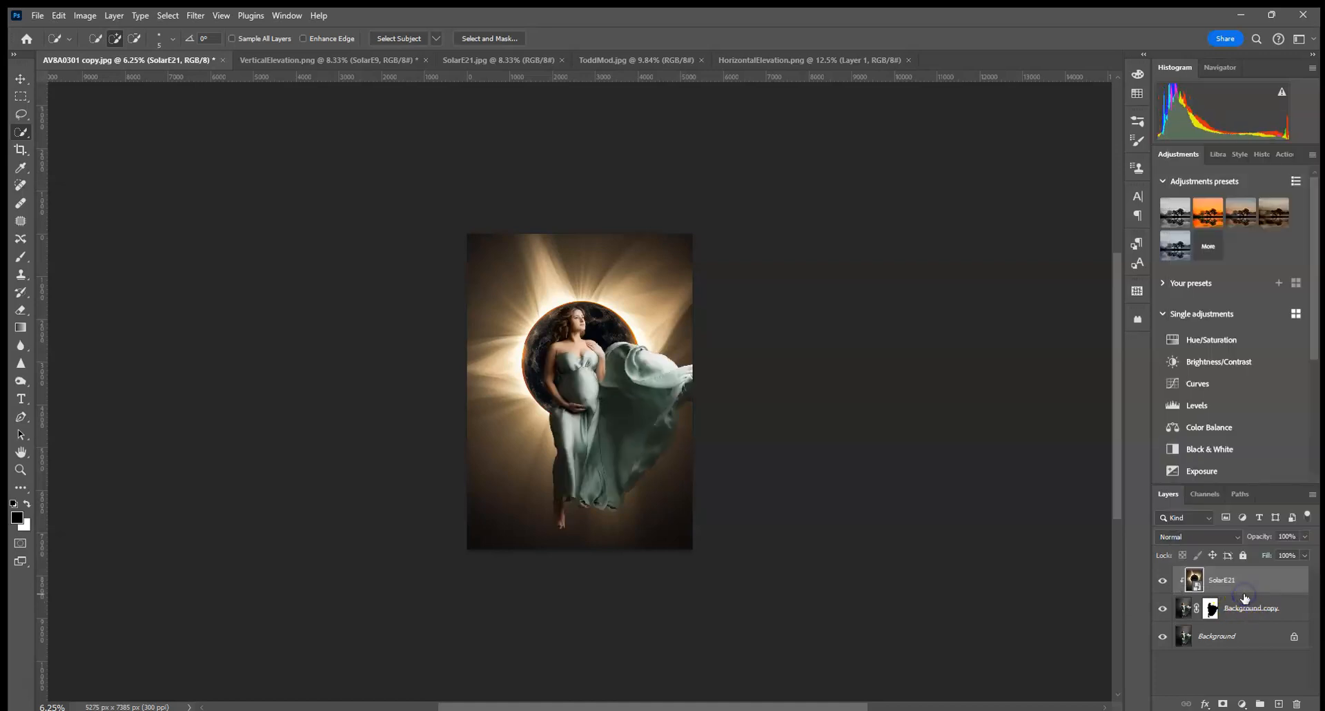
Set the SolarE21 layer to the Screen blend mode at 70% opacity.
left_click(1219, 543)
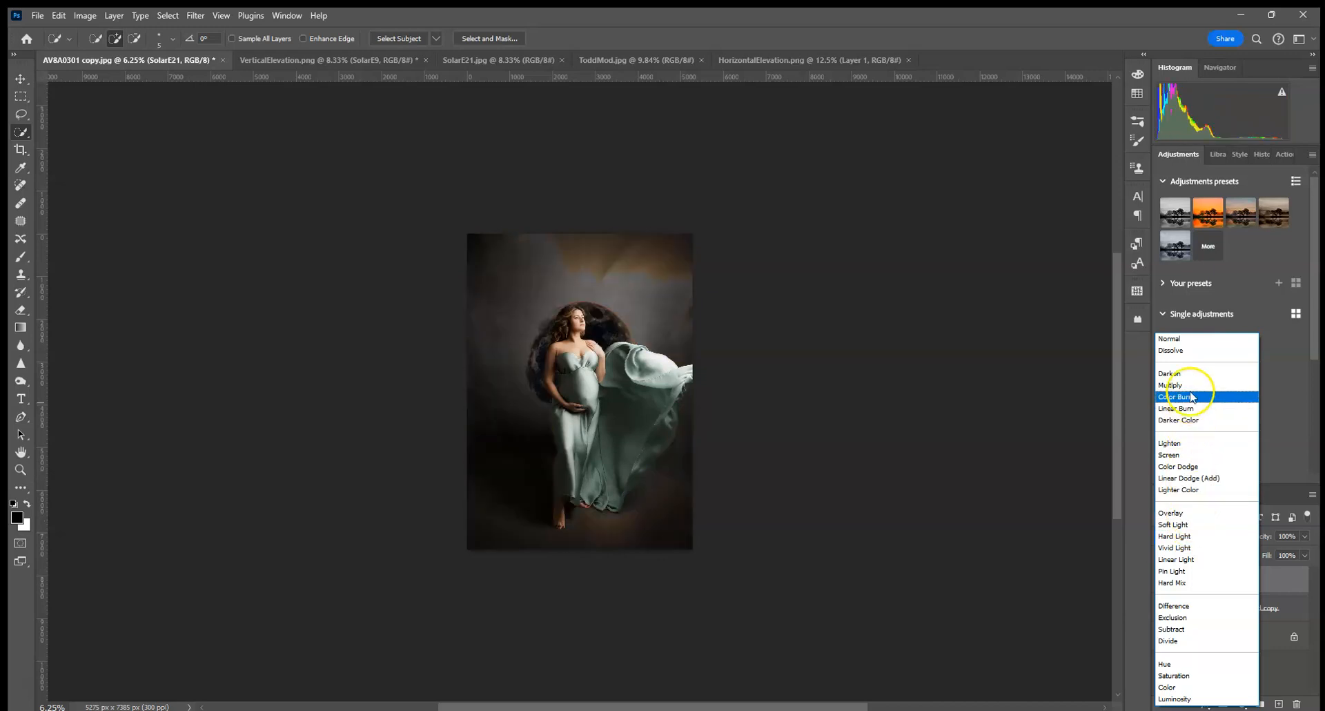
left_click(1193, 458)
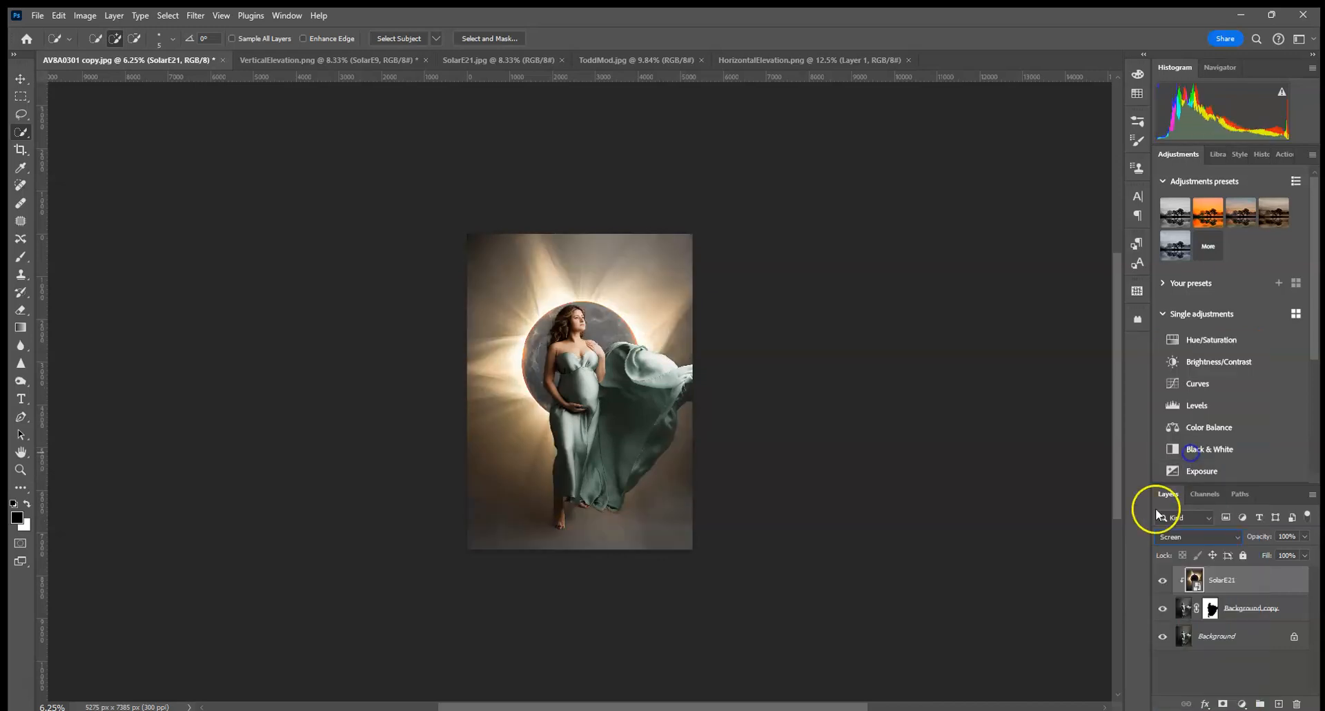
left_click(1304, 537)
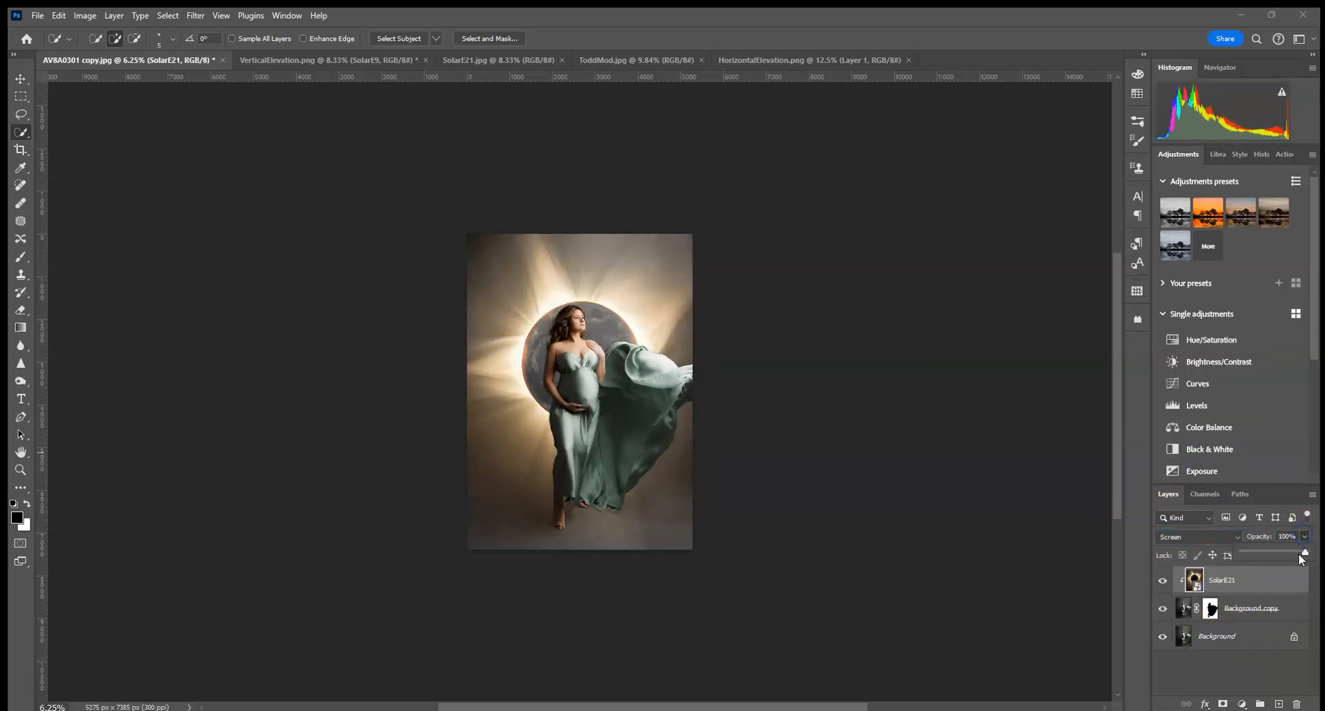
left_click_drag(1294, 559, 1293, 559)
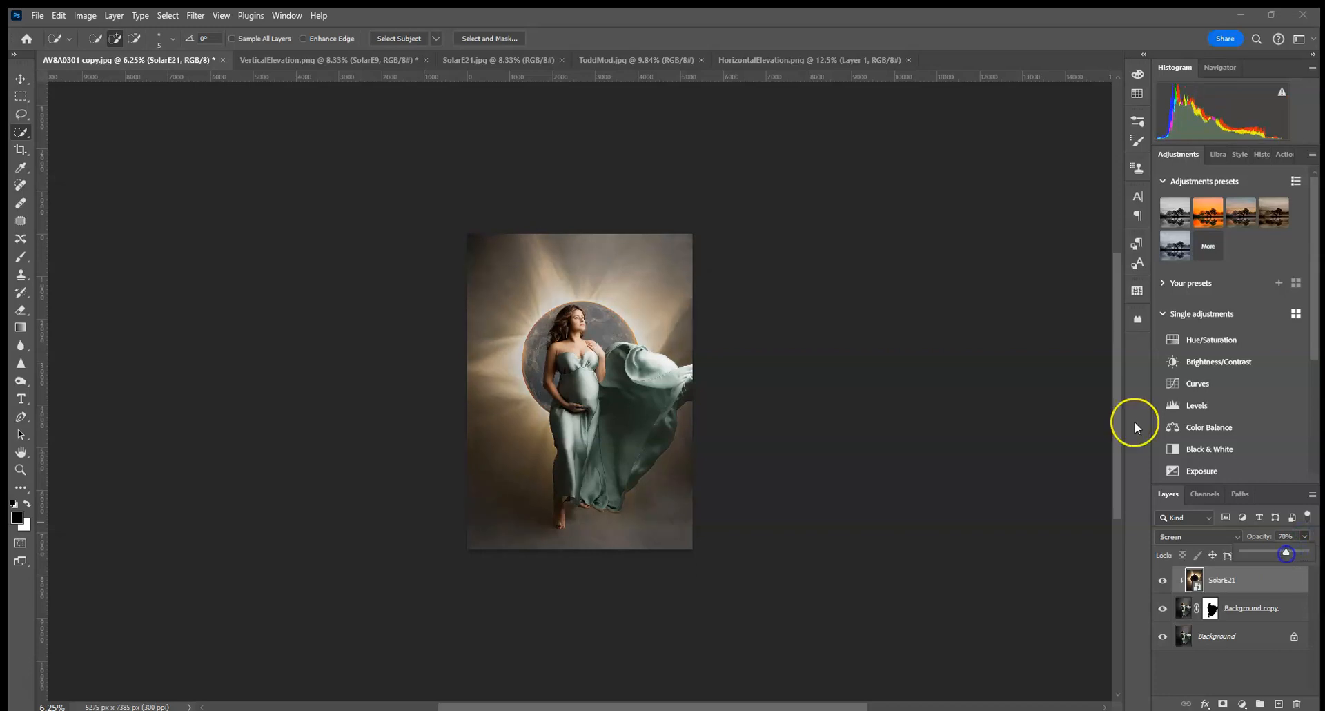
Scale the SolarE21 layer to 94.27% and move it up so the eclipse sits behind the woman's upper body.
key("ctrl+plus")
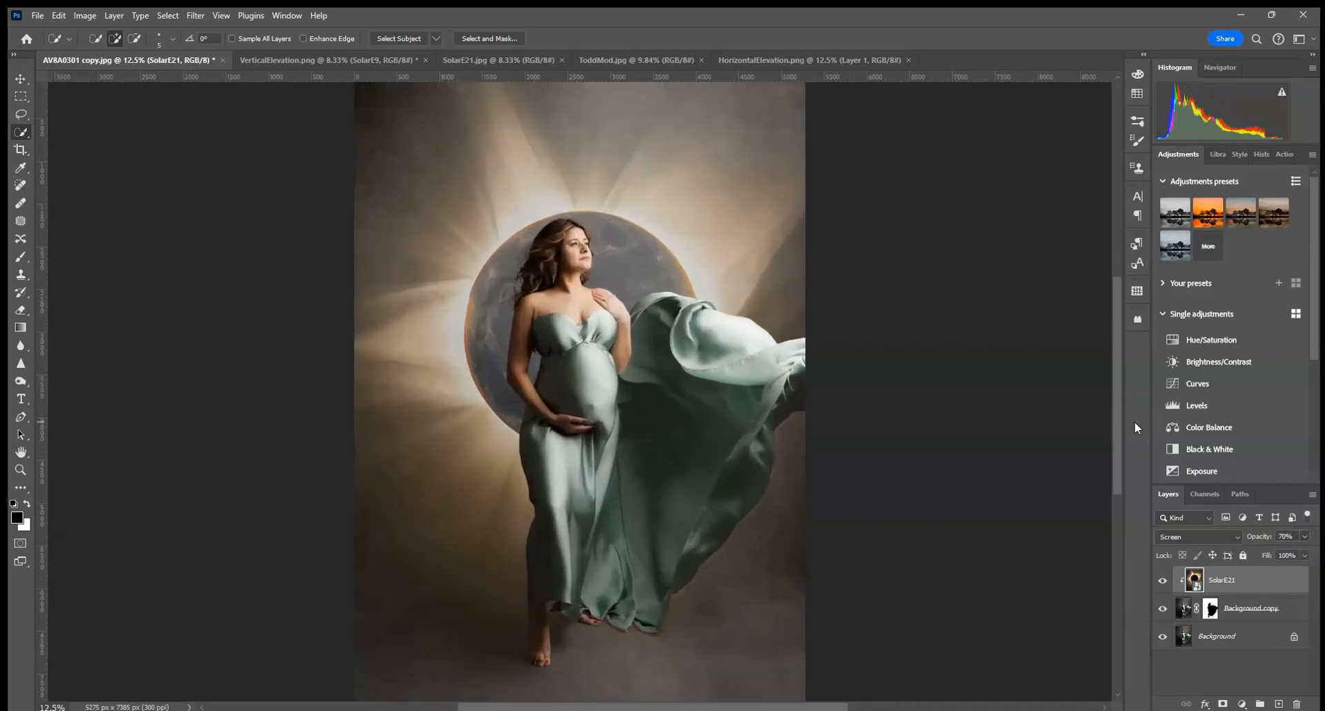
key("ctrl+0")
key("ctrl+minus")
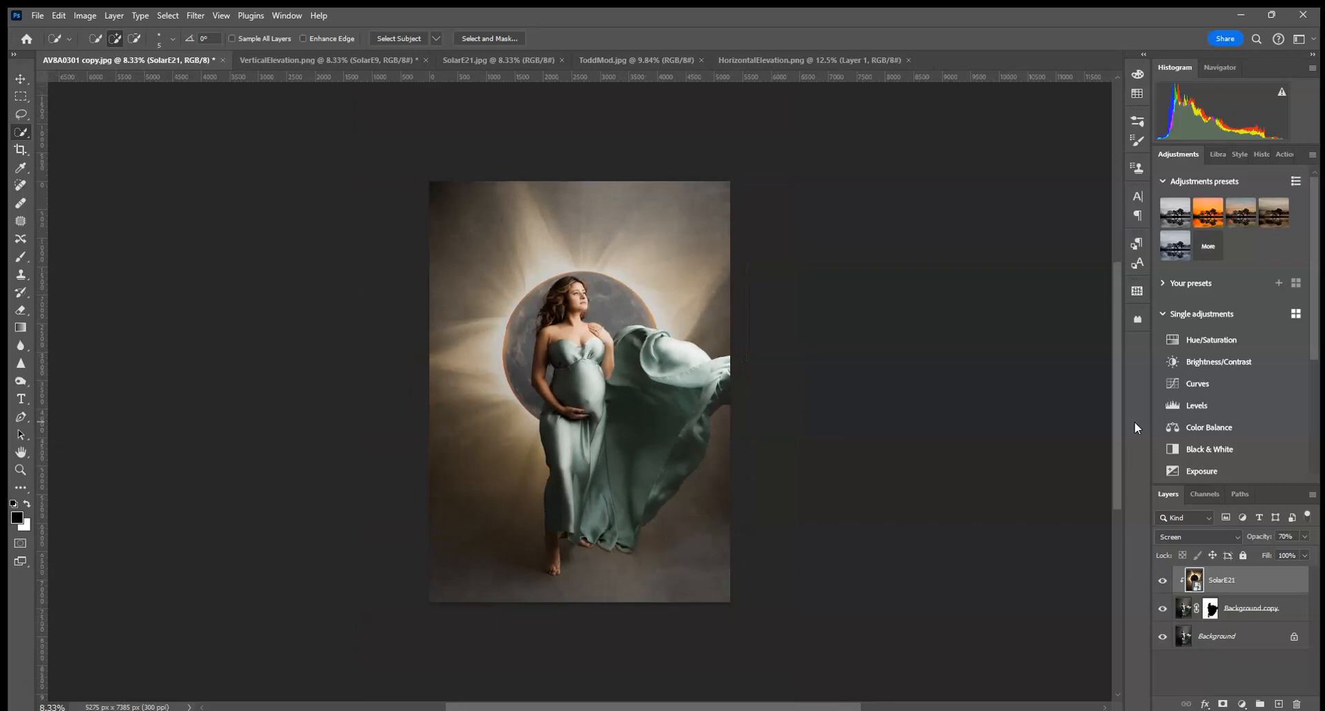
key("ctrl+t")
left_click_drag(407, 90, 394, 79)
left_click_drag(586, 323, 585, 316)
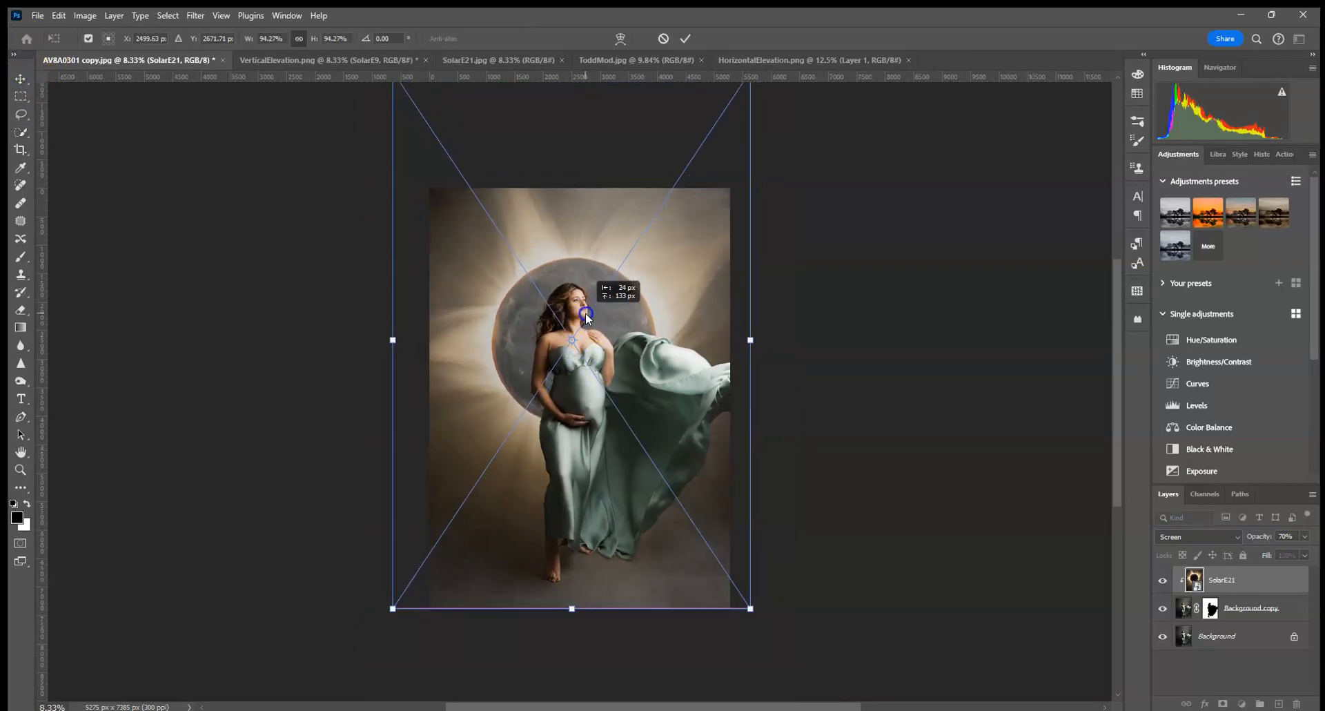
left_click(685, 39)
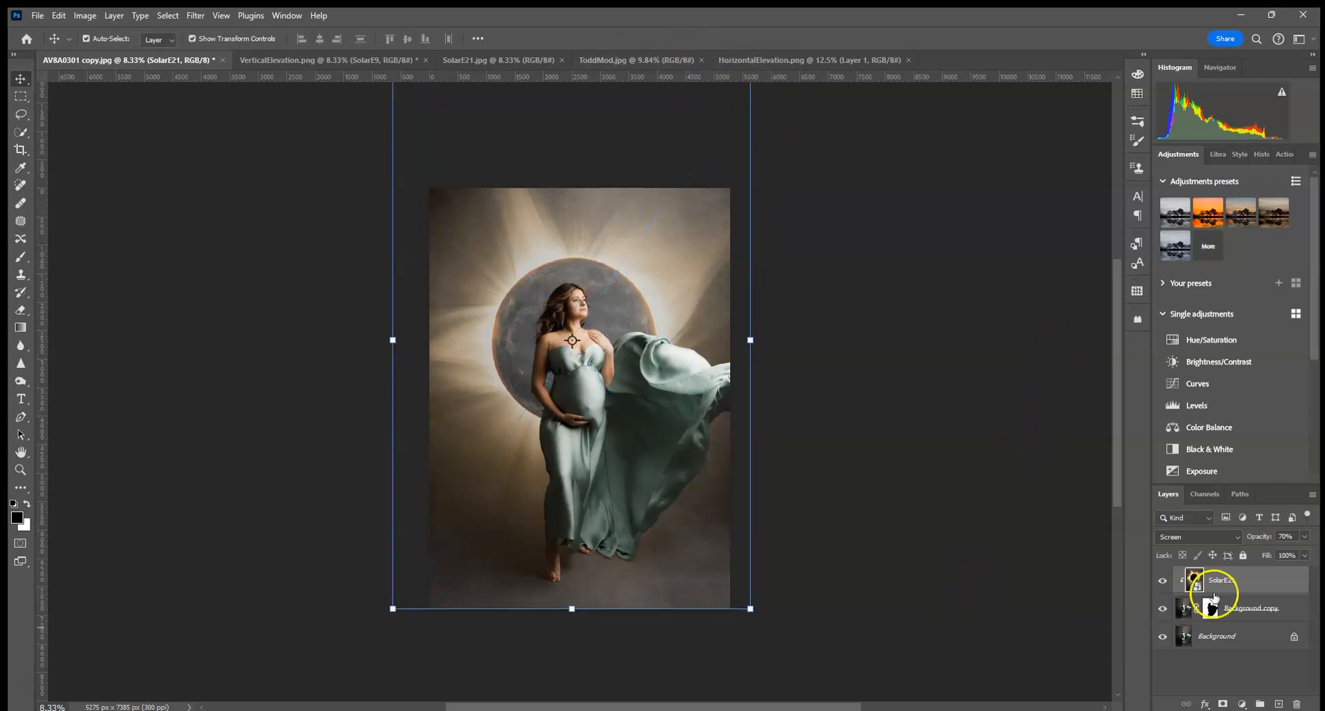
Replace the contents of the SolarE21 smart object with the SolarE7 image.
right_click(1235, 590)
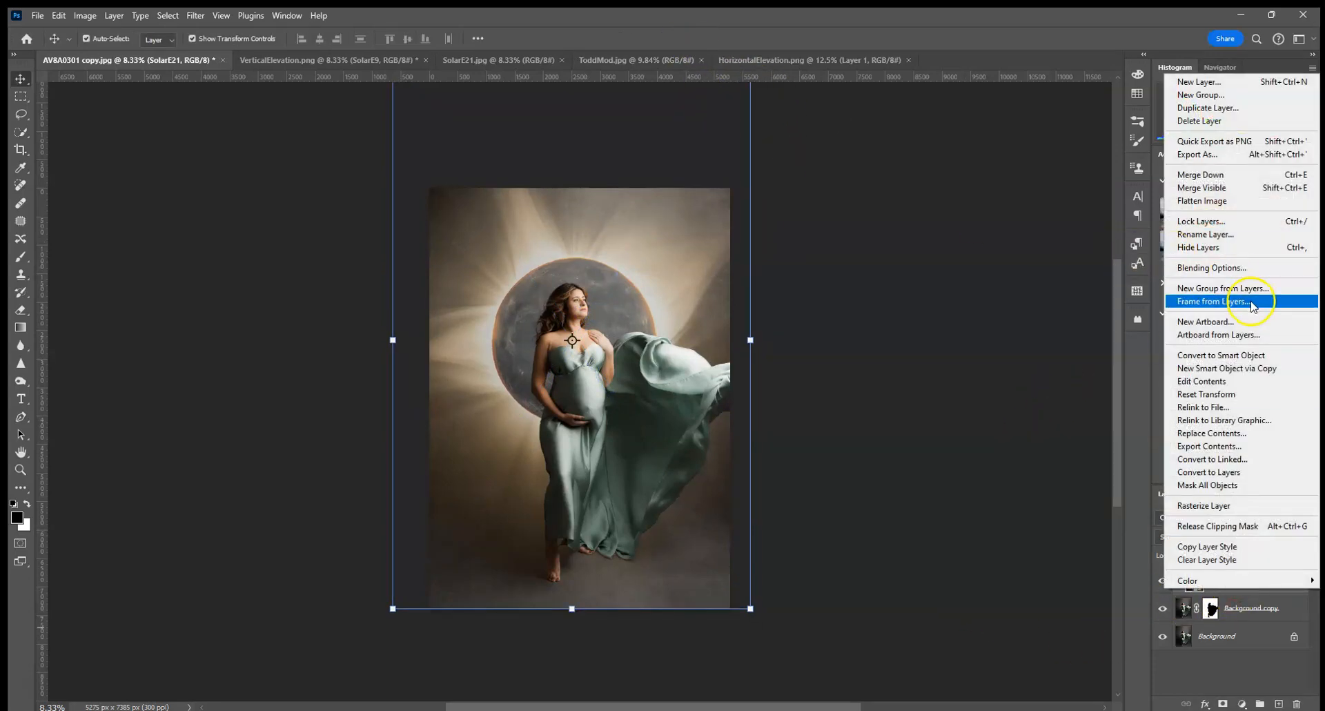
left_click(1212, 433)
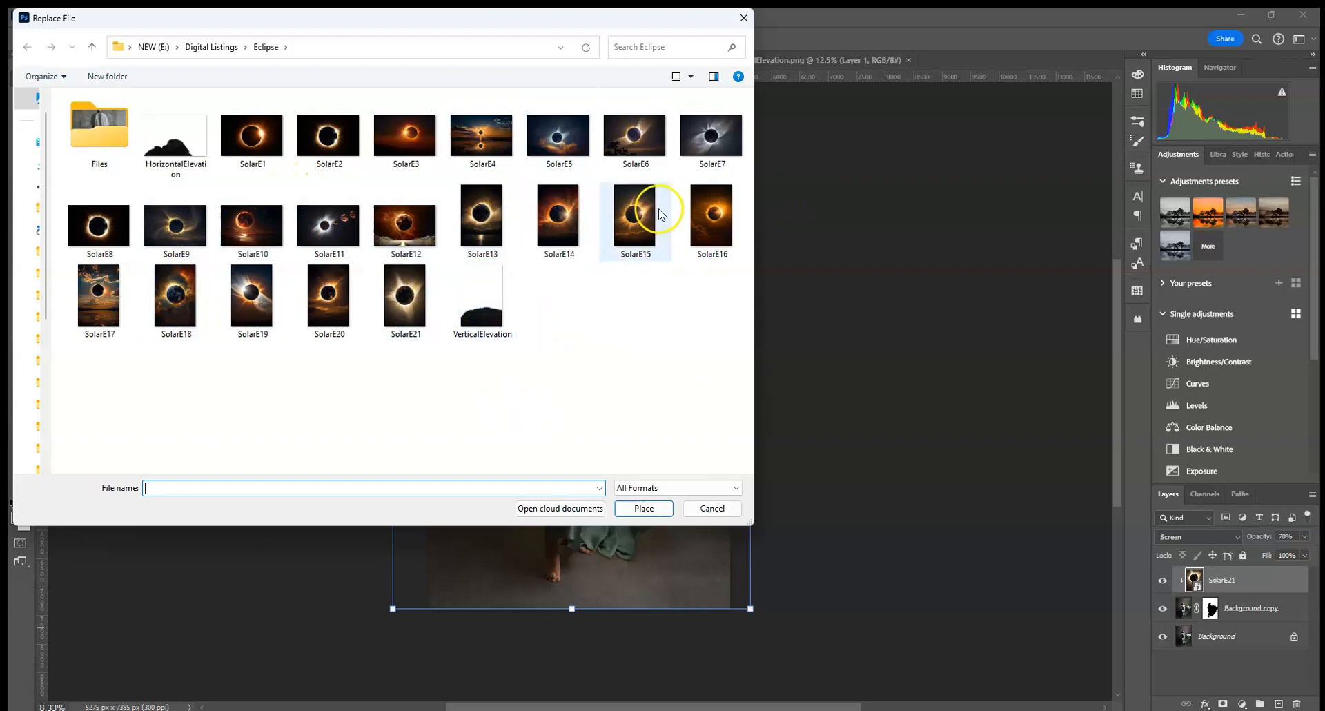
double_click(714, 151)
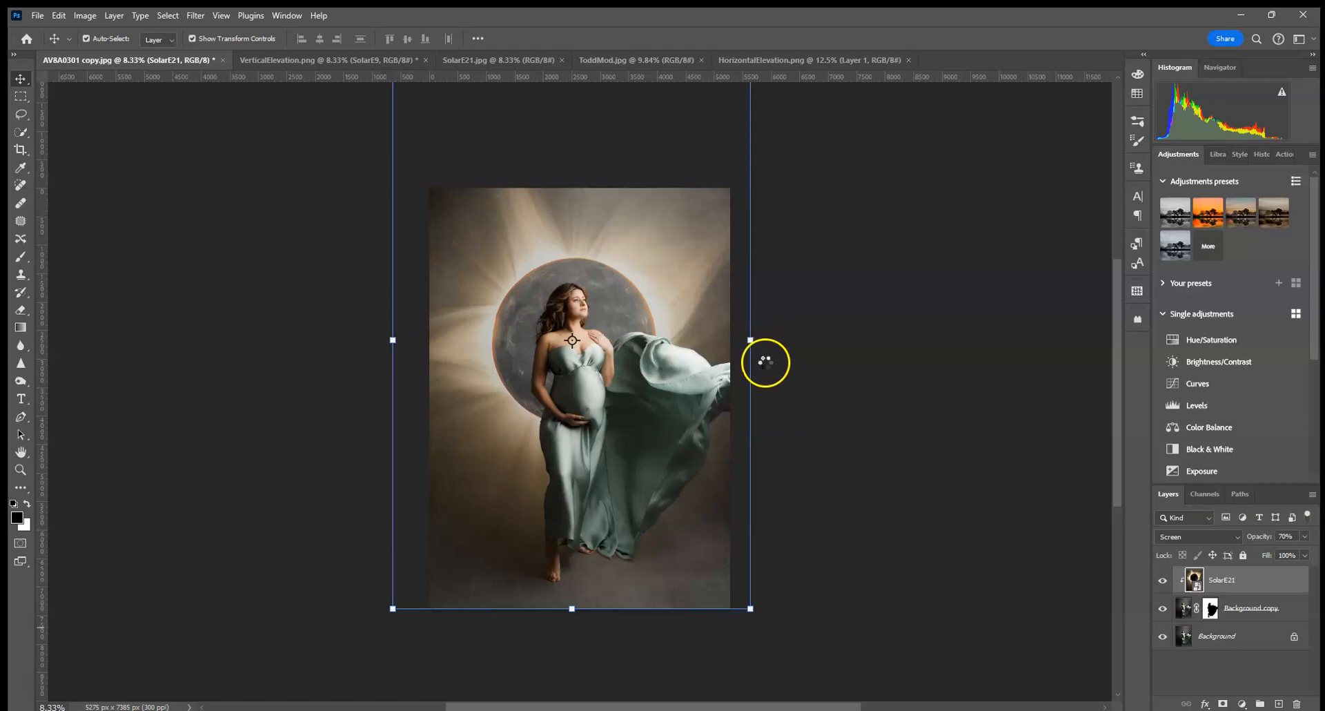
Rotate and enlarge the SolarE7 layer so its rays cover the canvas and the moon is centred behind the woman's upper body.
left_click_drag(840, 340, 683, 573)
left_click_drag(795, 426, 728, 402)
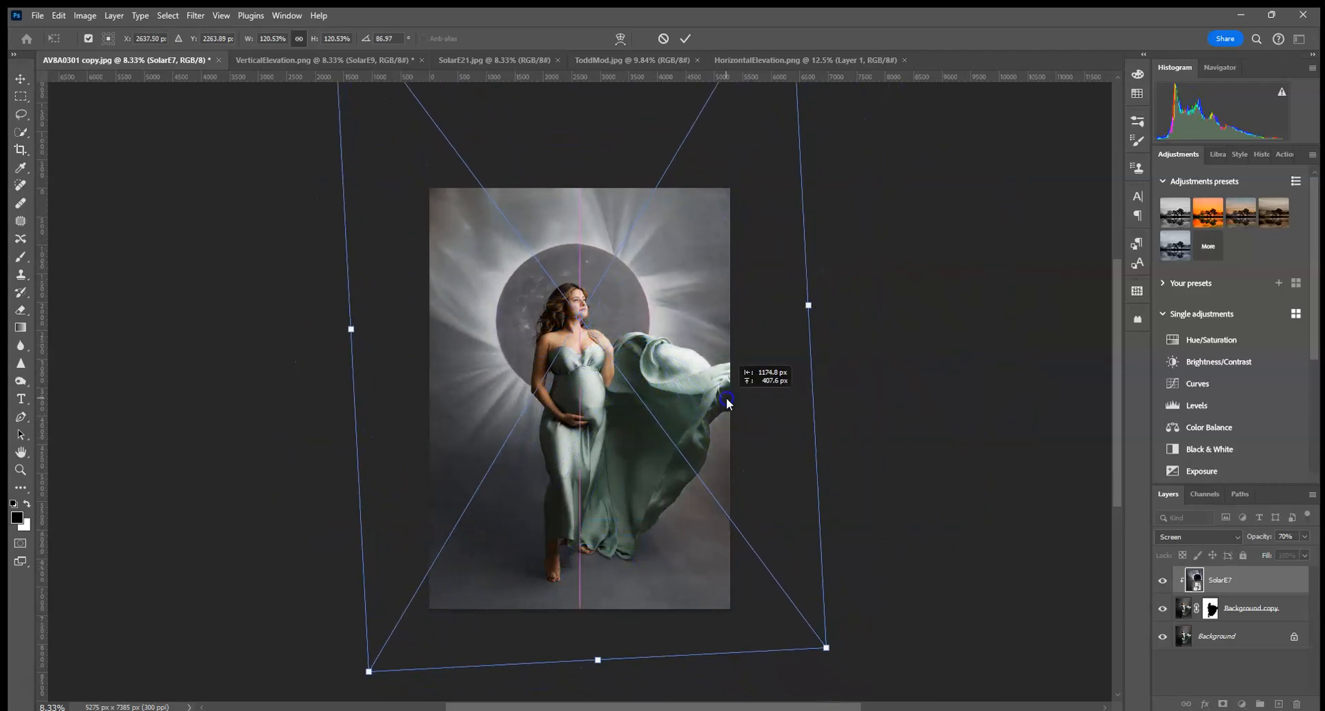
left_click_drag(827, 648, 841, 663)
left_click_drag(846, 518, 912, 418)
left_click_drag(752, 392, 755, 406)
left_click(685, 39)
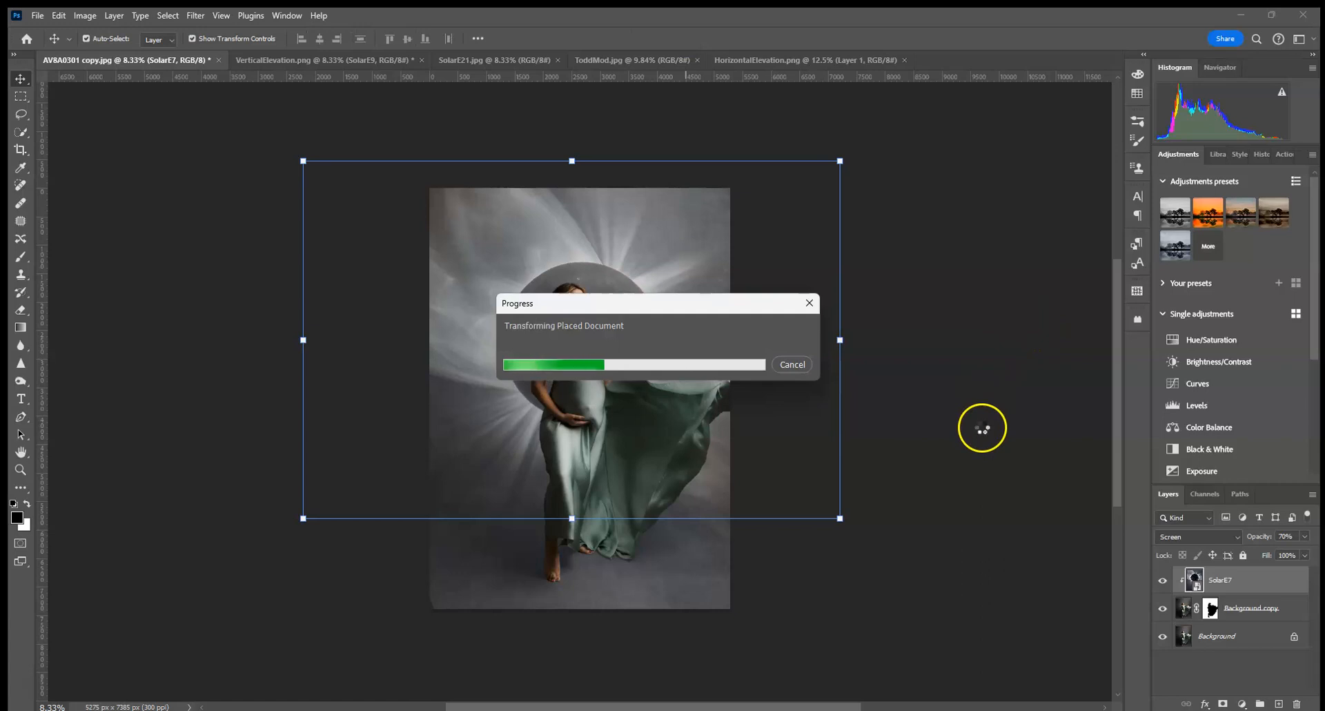
Target the Background copy layer's mask and set up a Soft Round brush about 48 px in size for the dress hem area.
key("ctrl+plus")
key("ctrl+plus")
key("ctrl+plus")
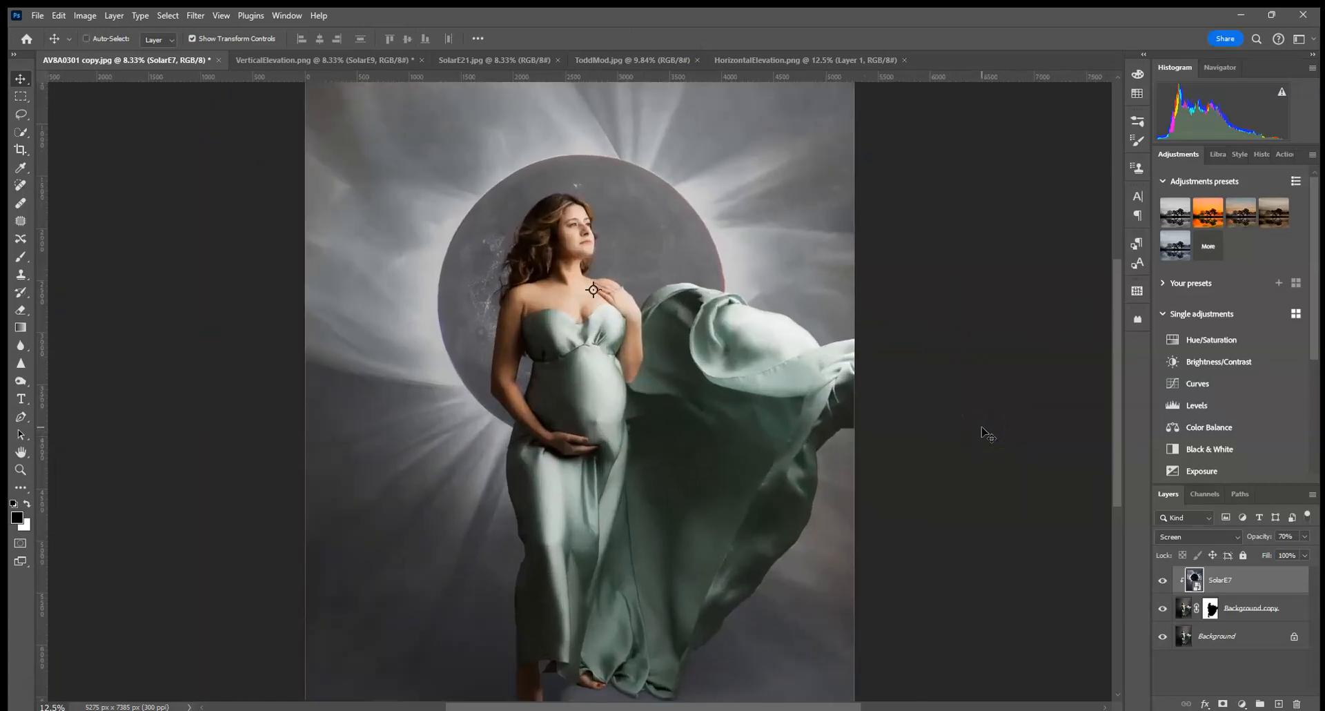
left_click_drag(922, 503, 762, 385)
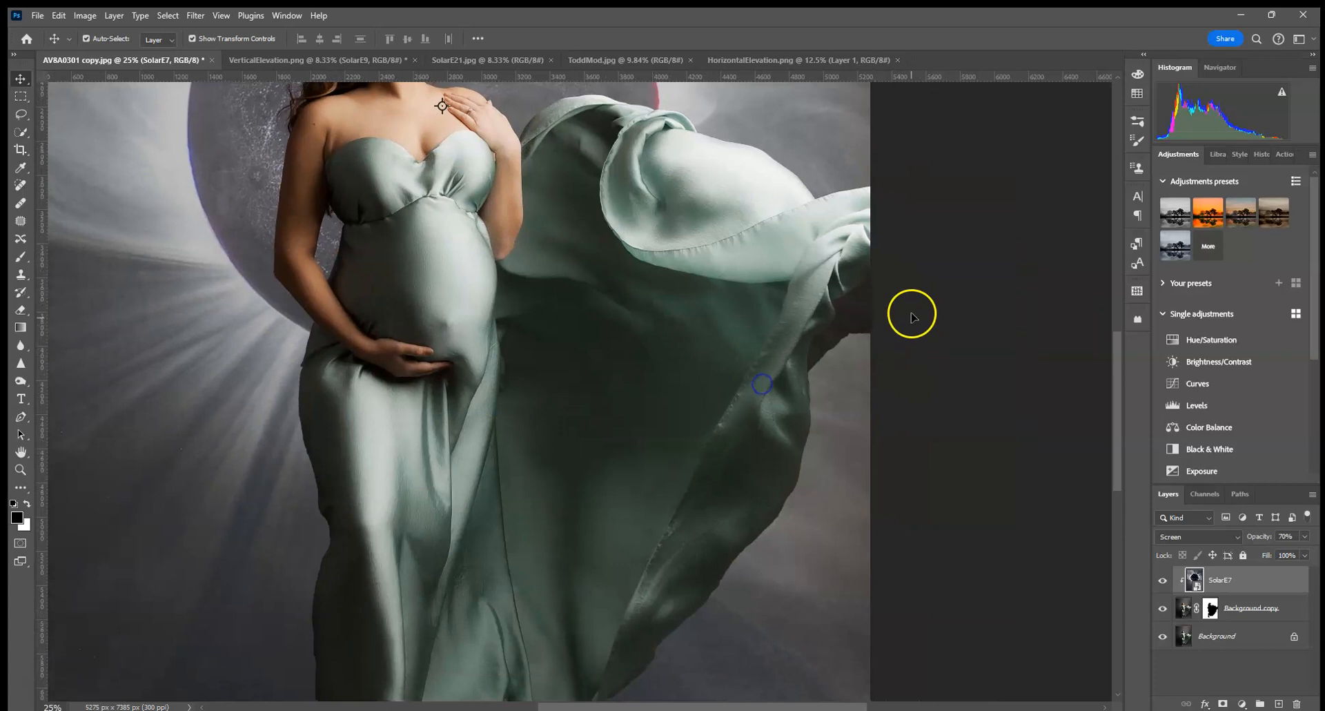
left_click_drag(621, 545, 786, 206)
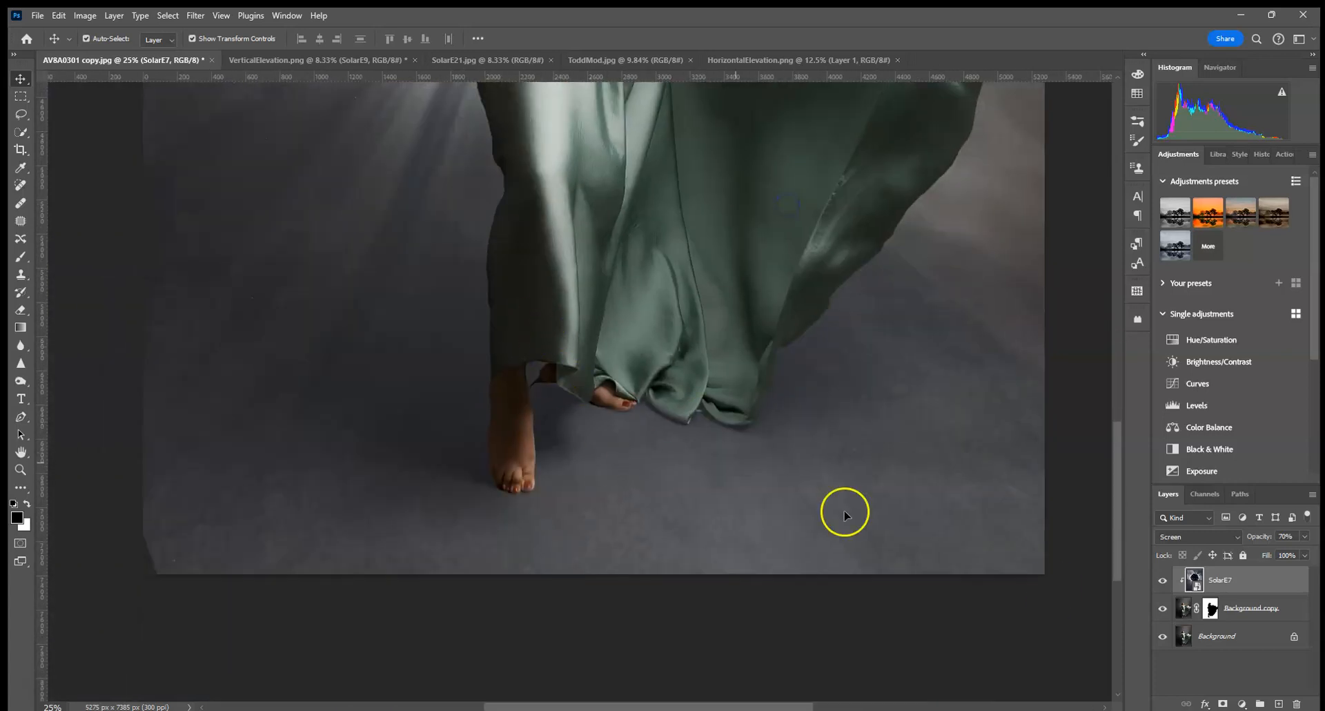
left_click(1211, 603)
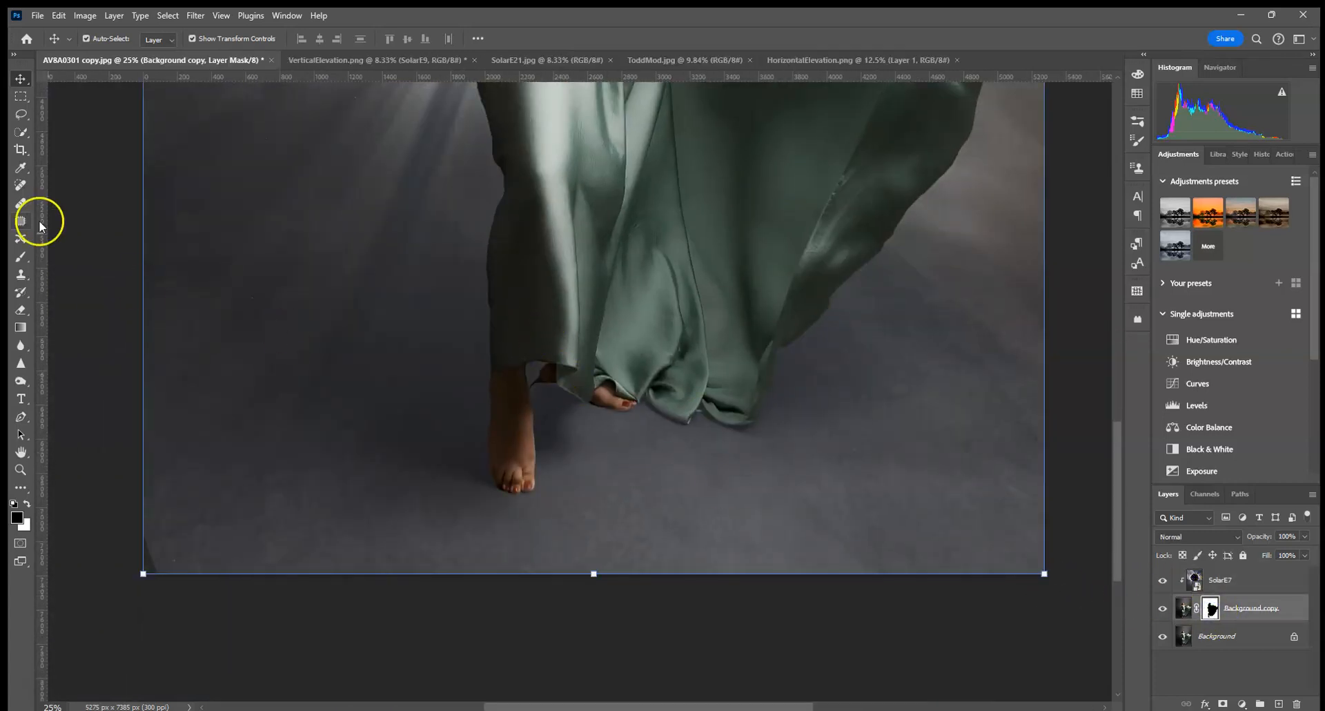
left_click(25, 260)
left_click(106, 38)
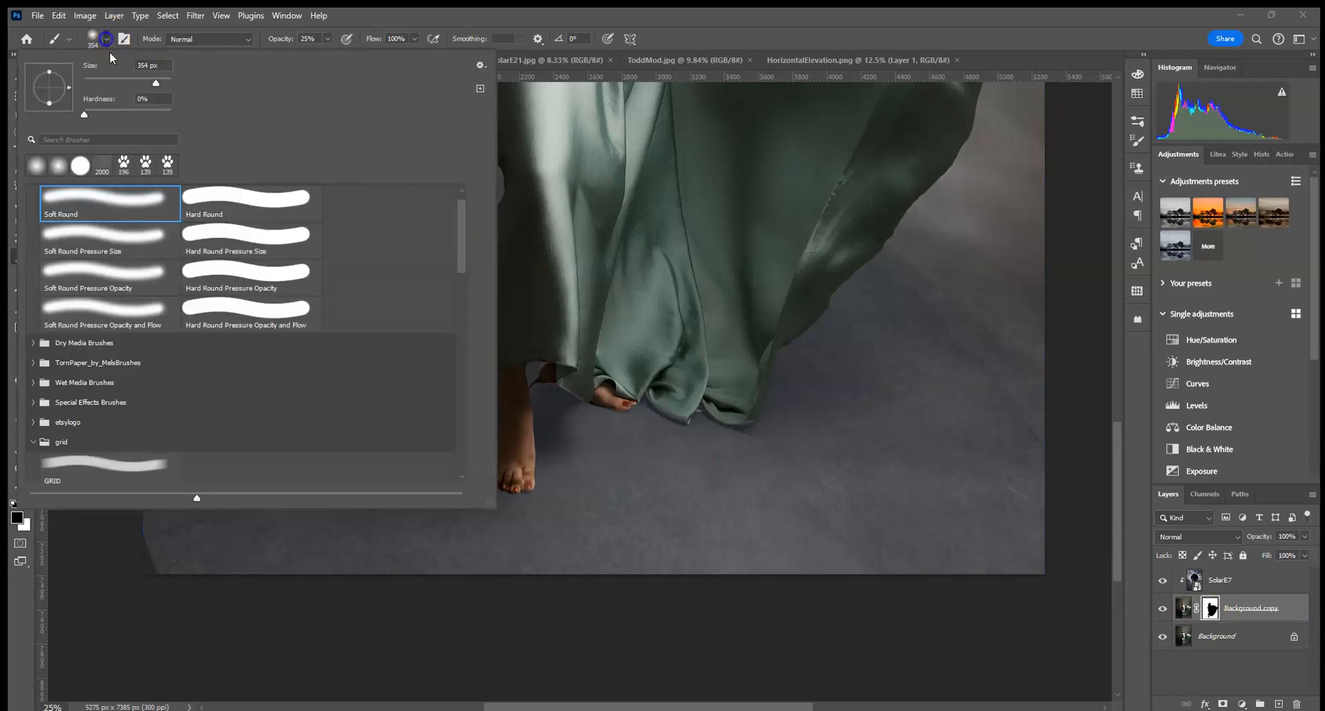
left_click(165, 606)
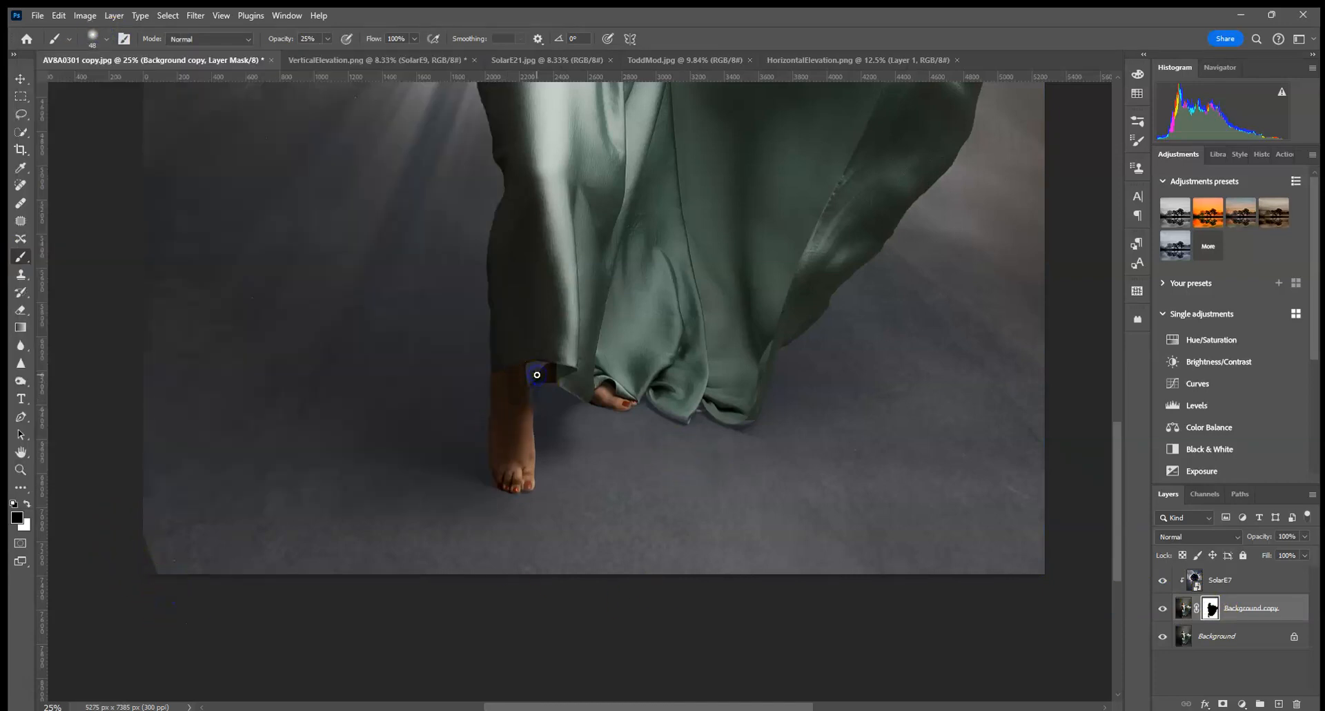
Paint the mask white at 100% brush opacity in the small gap under the dress hem beside the front foot.
left_click(55, 14)
left_click(328, 39)
key("x")
left_click_drag(558, 383, 537, 380)
key("ctrl+0")
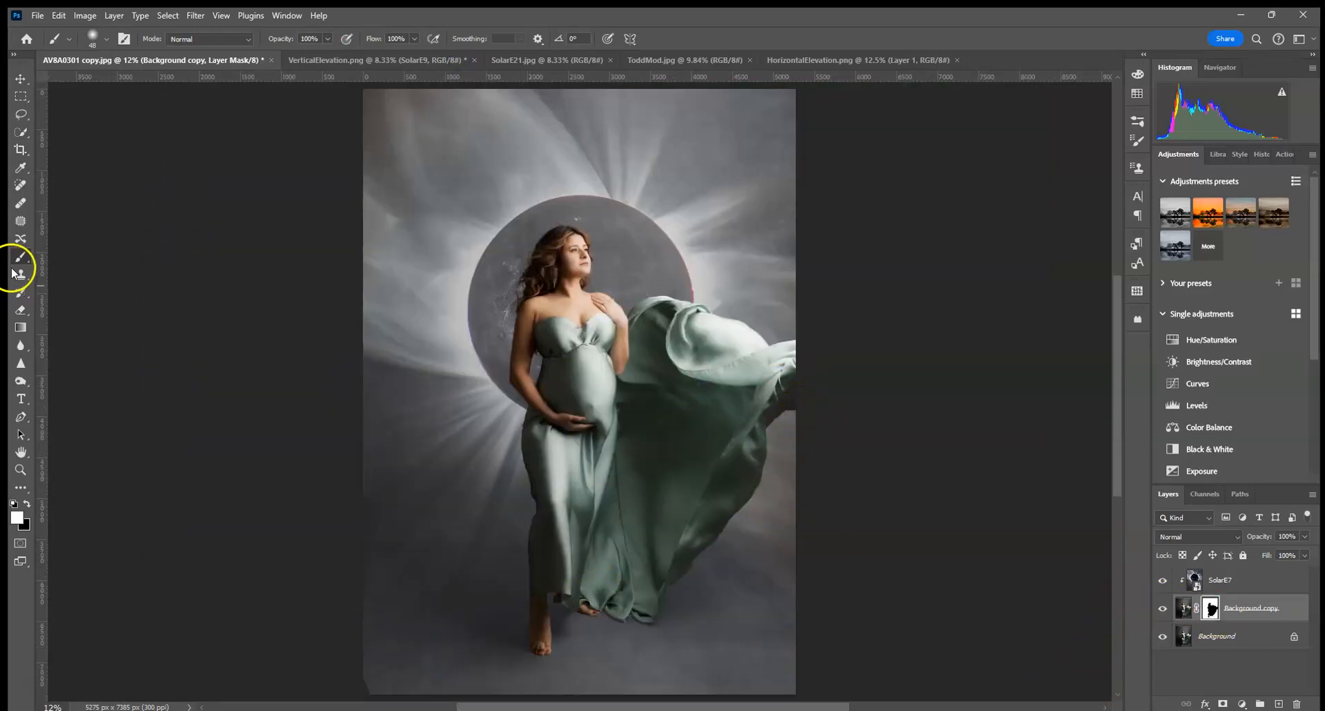
Paint black on the Background copy mask over the floor around the feet with a 3583 px soft brush at 25% opacity.
left_click(92, 39)
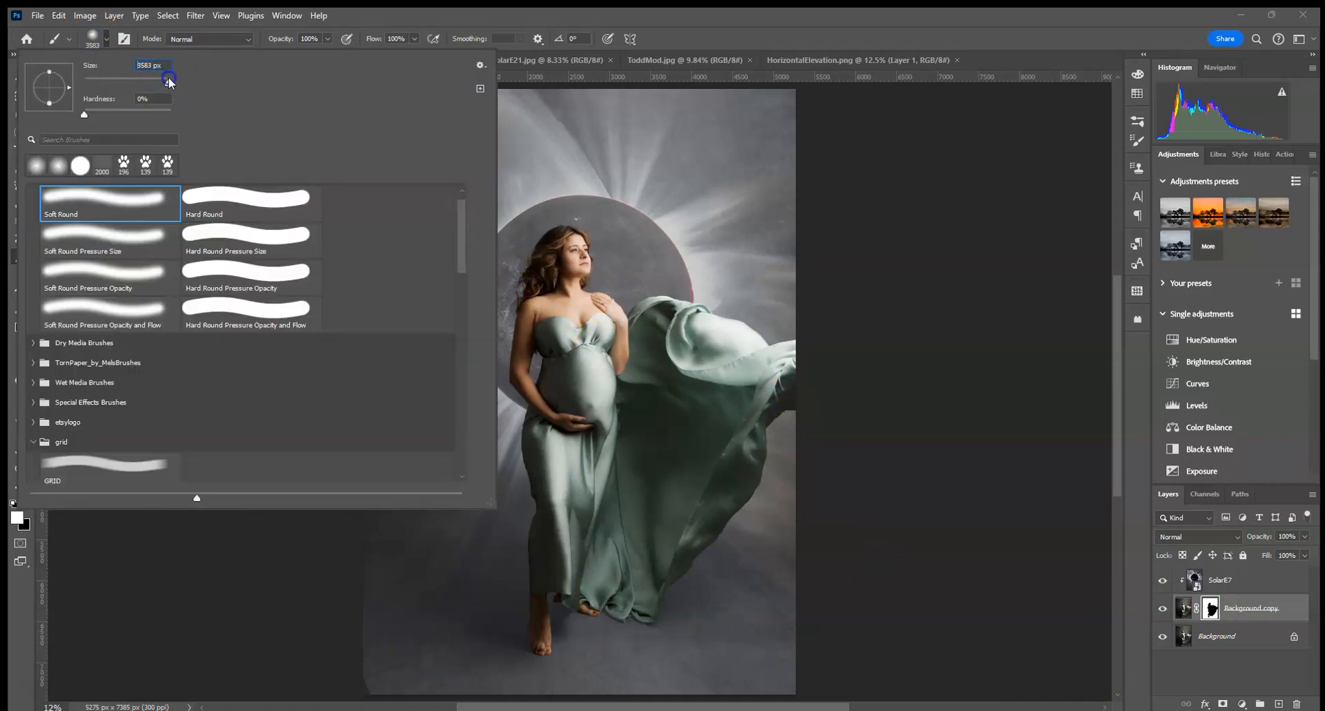
left_click(310, 38)
type("25")
key("Return")
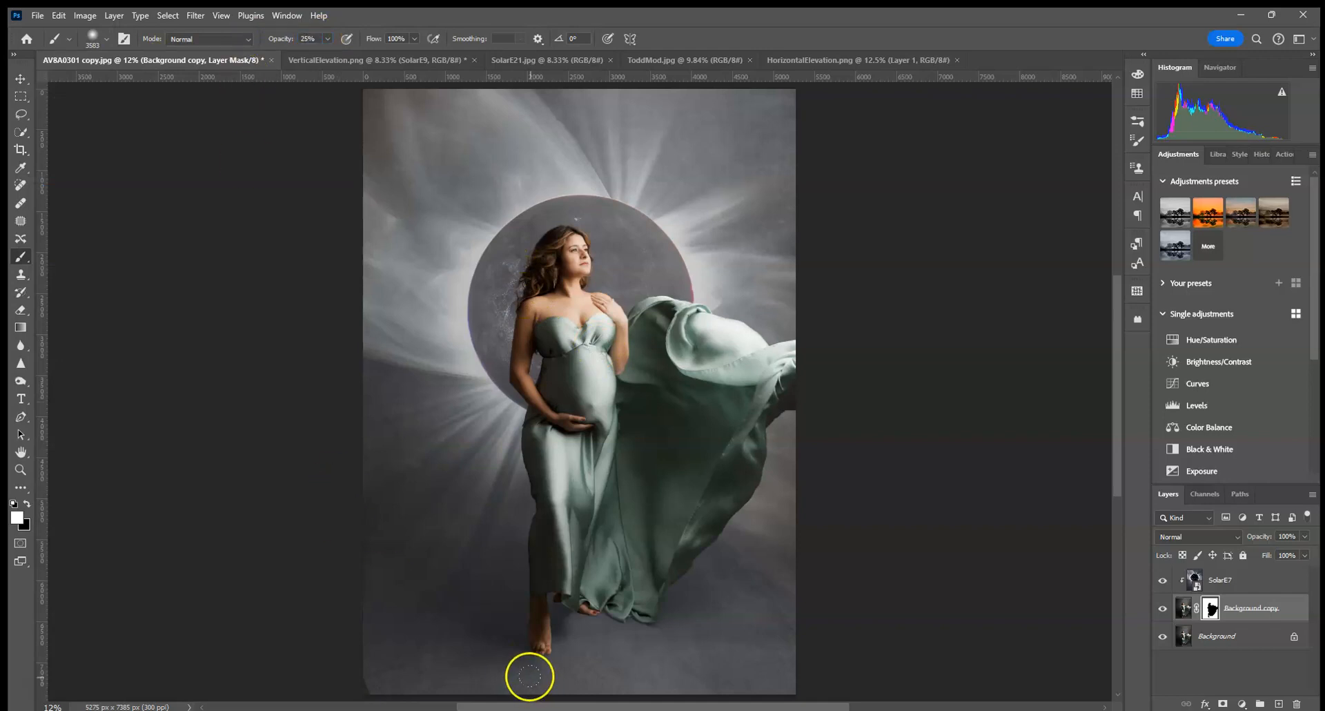
key("x")
left_click_drag(361, 635, 415, 654)
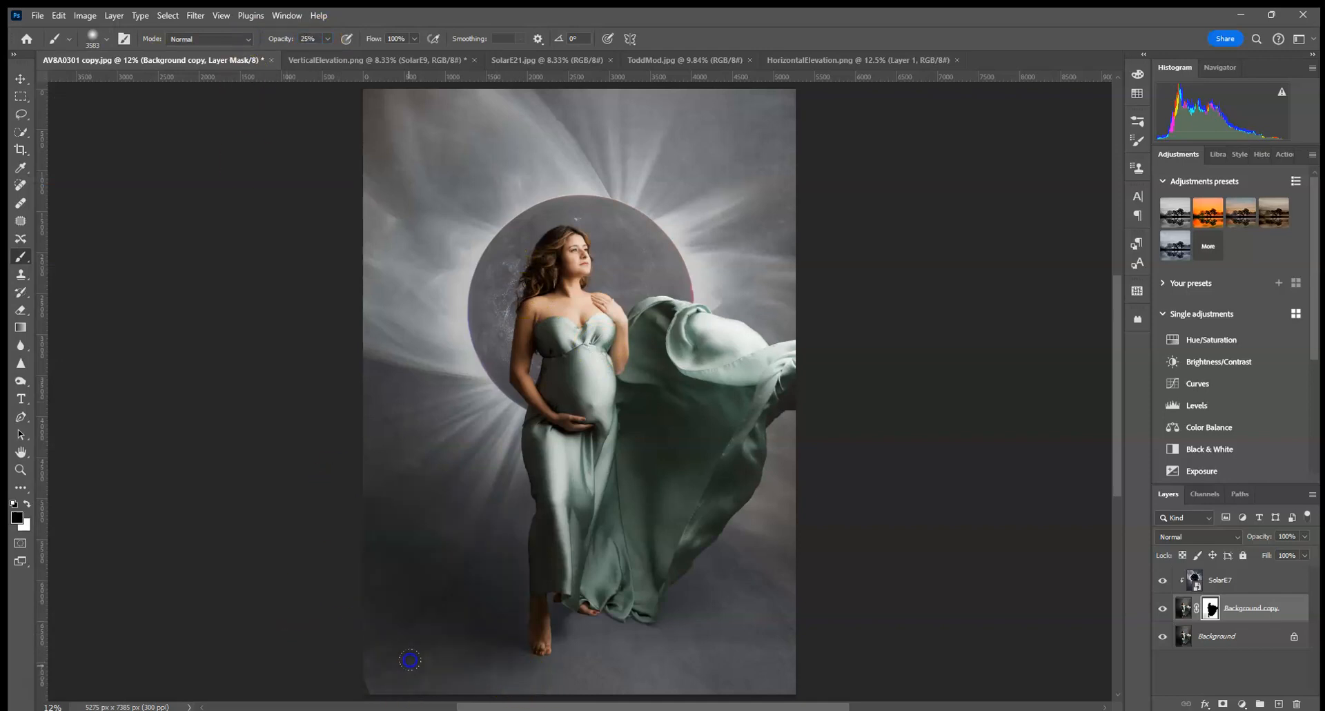
left_click(621, 646)
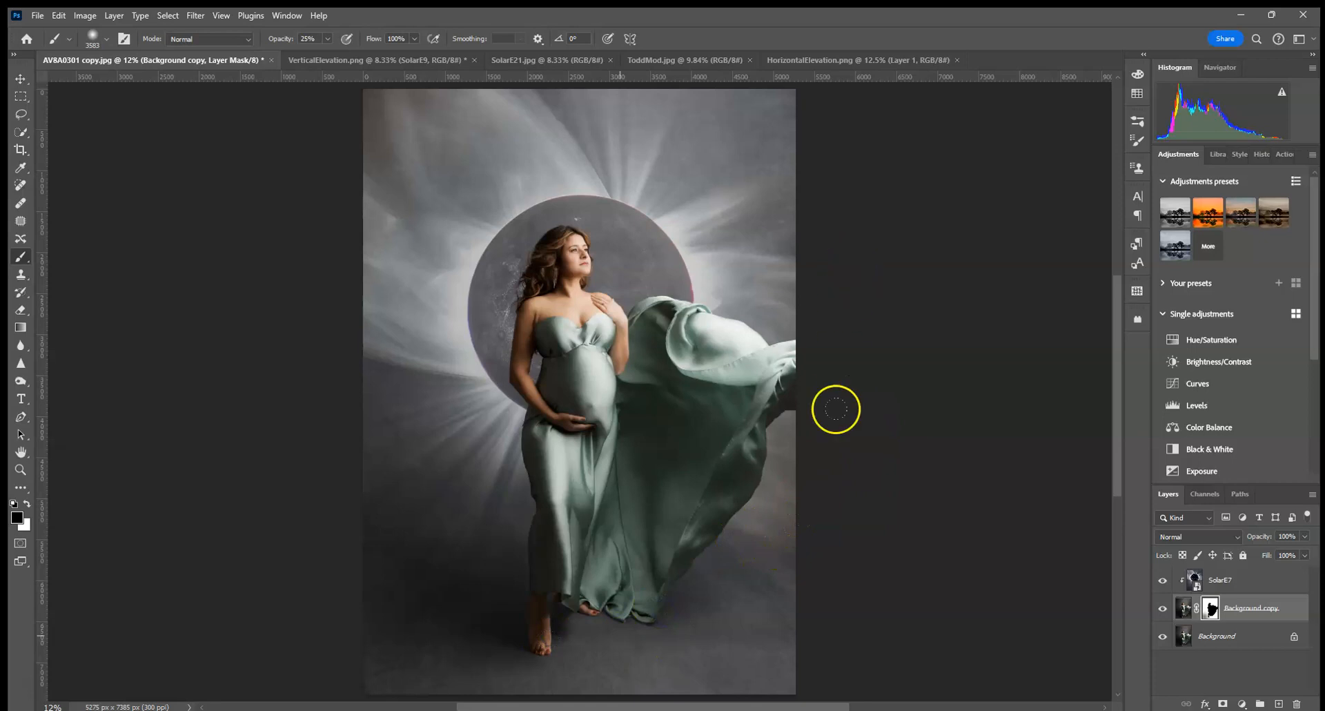
Fade the eclipse along the lower sides of the portrait on the mask, finishing the lower-left corner at 100% brush opacity.
left_click(807, 536)
mouse_move(349, 418)
left_mouse_down()
mouse_move(779, 630)
mouse_move(758, 550)
left_mouse_up()
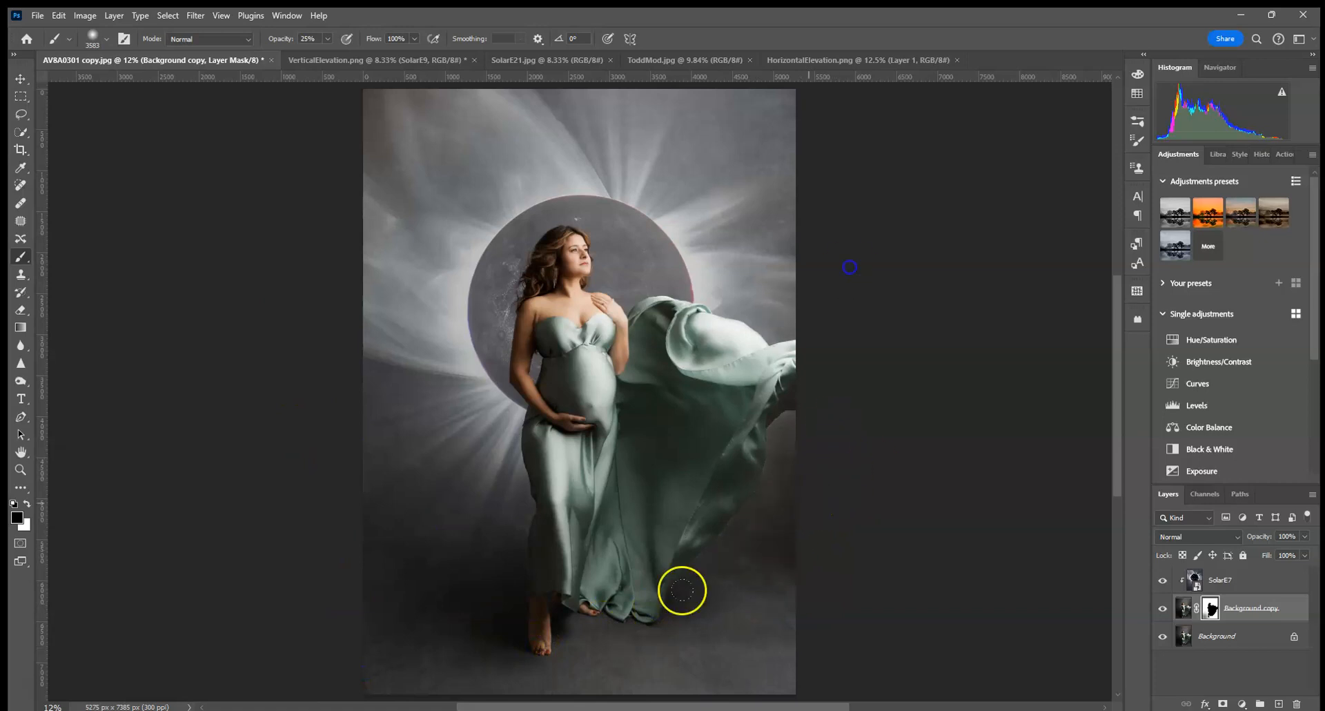
left_click(807, 536)
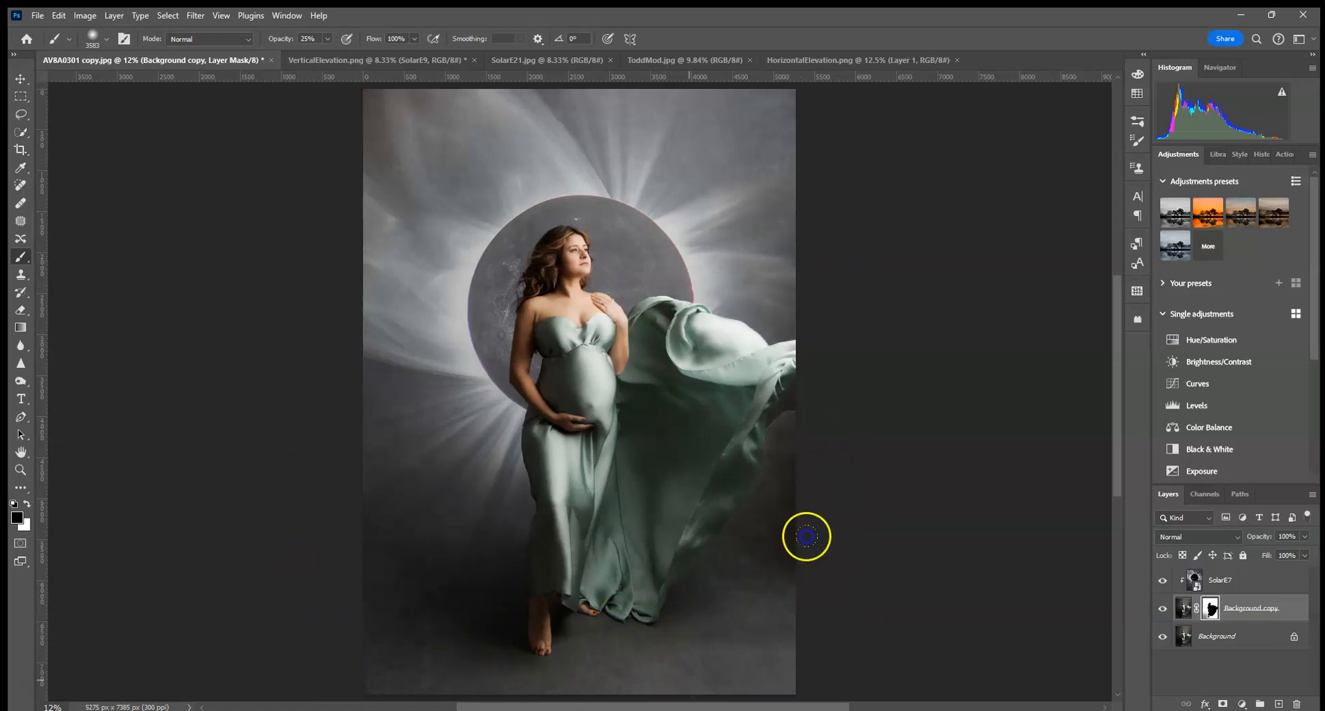
left_click(314, 455)
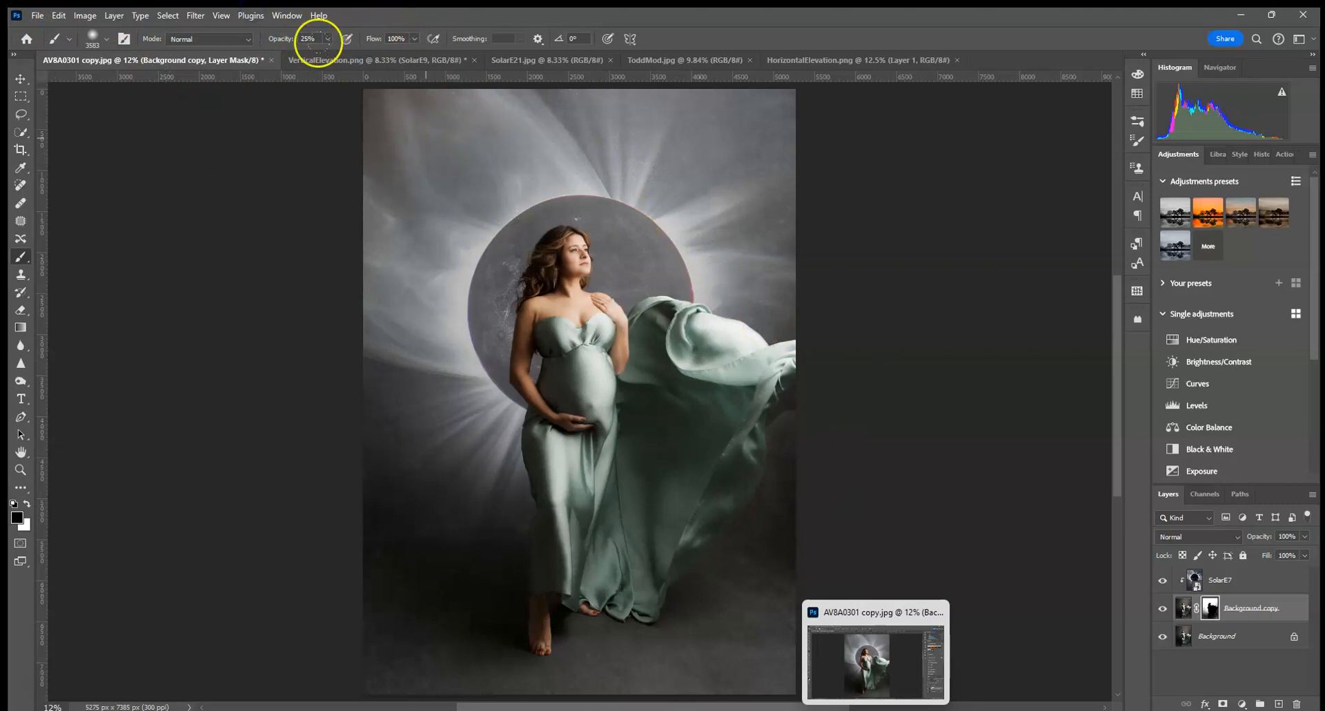
left_click(327, 39)
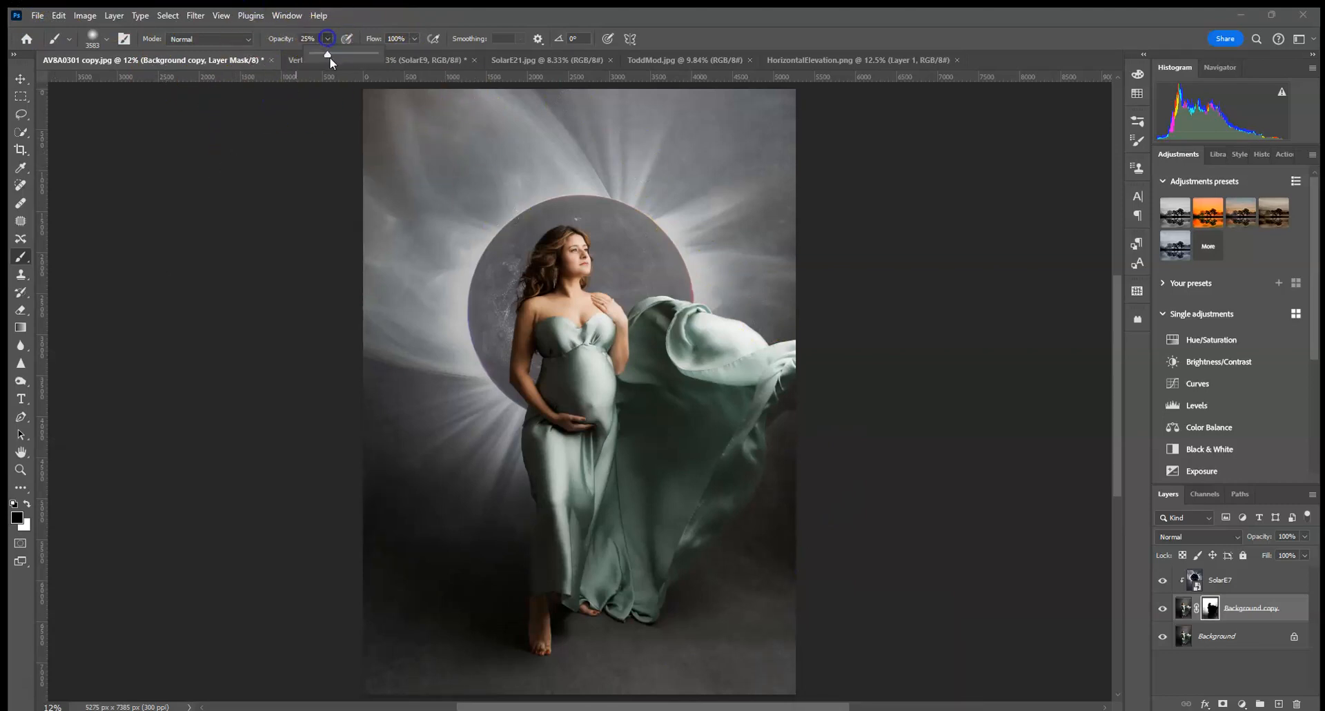
left_click(352, 682)
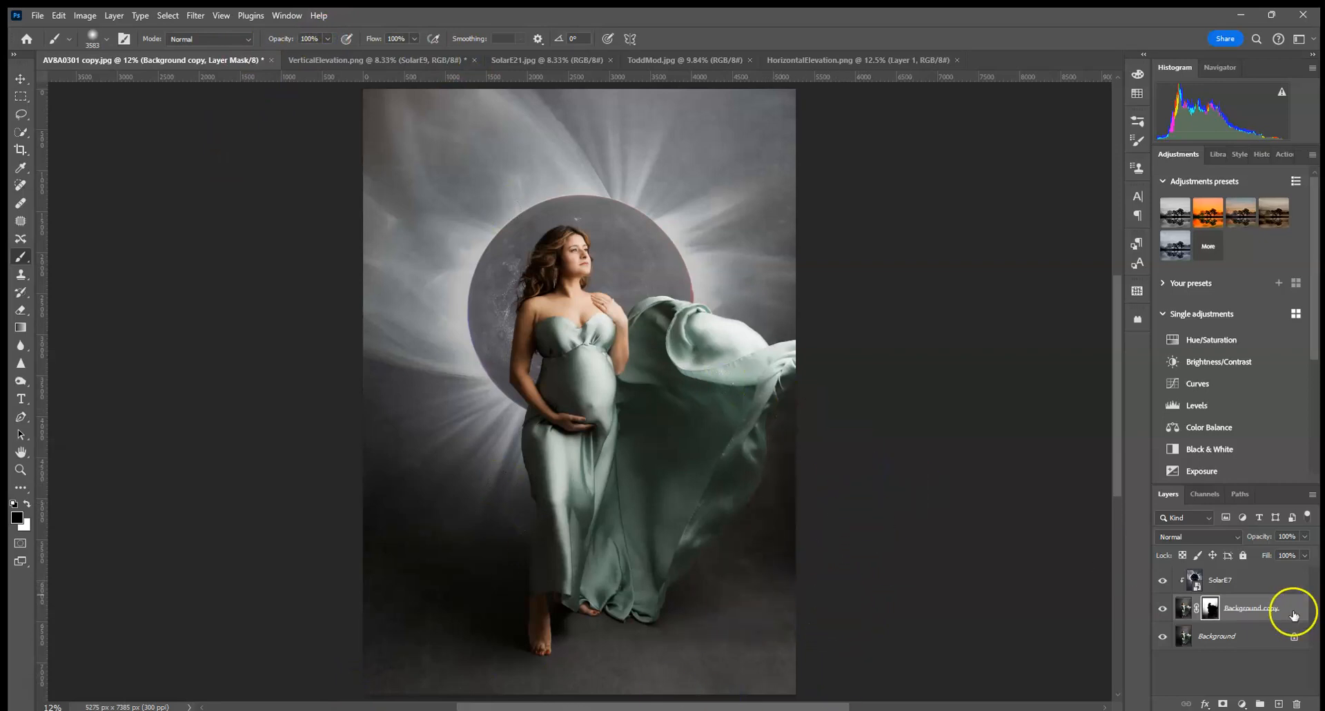
Lower the SolarE7 layer's opacity to 53%.
left_click(1266, 582)
left_click(1305, 536)
left_click_drag(1290, 557, 1288, 558)
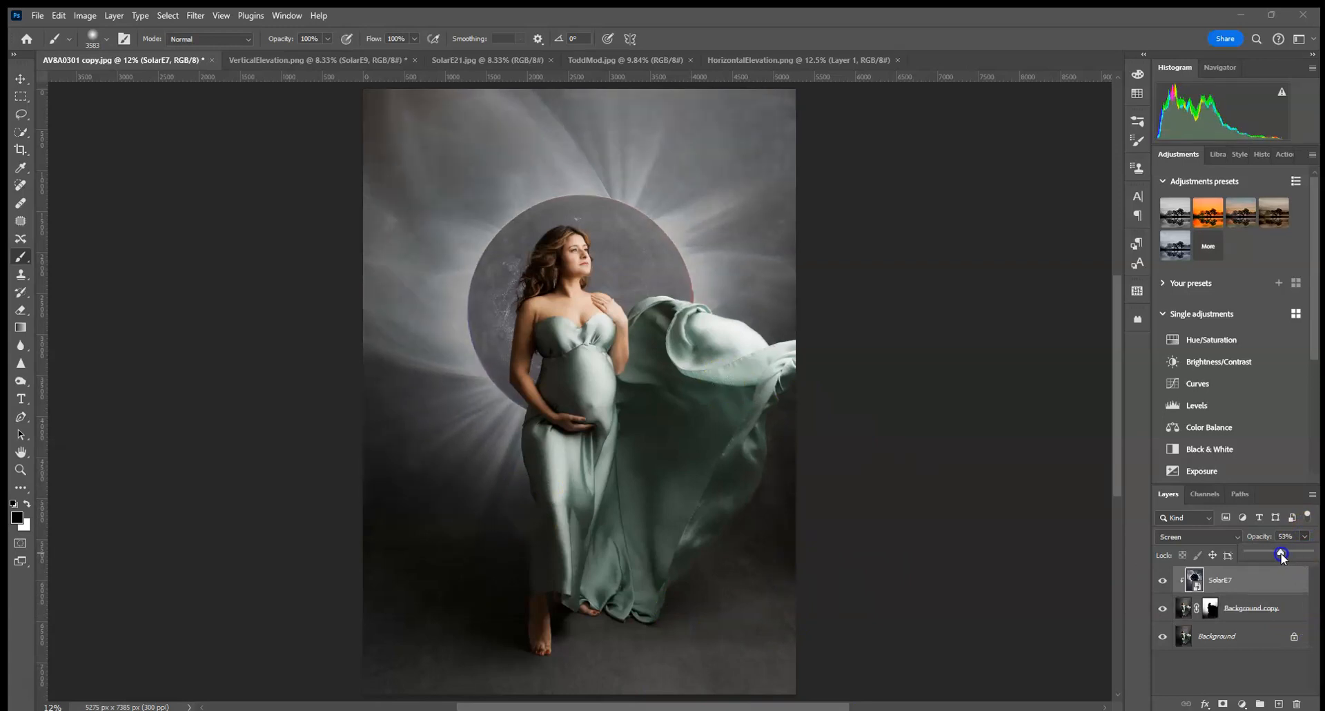
key("ctrl+minus")
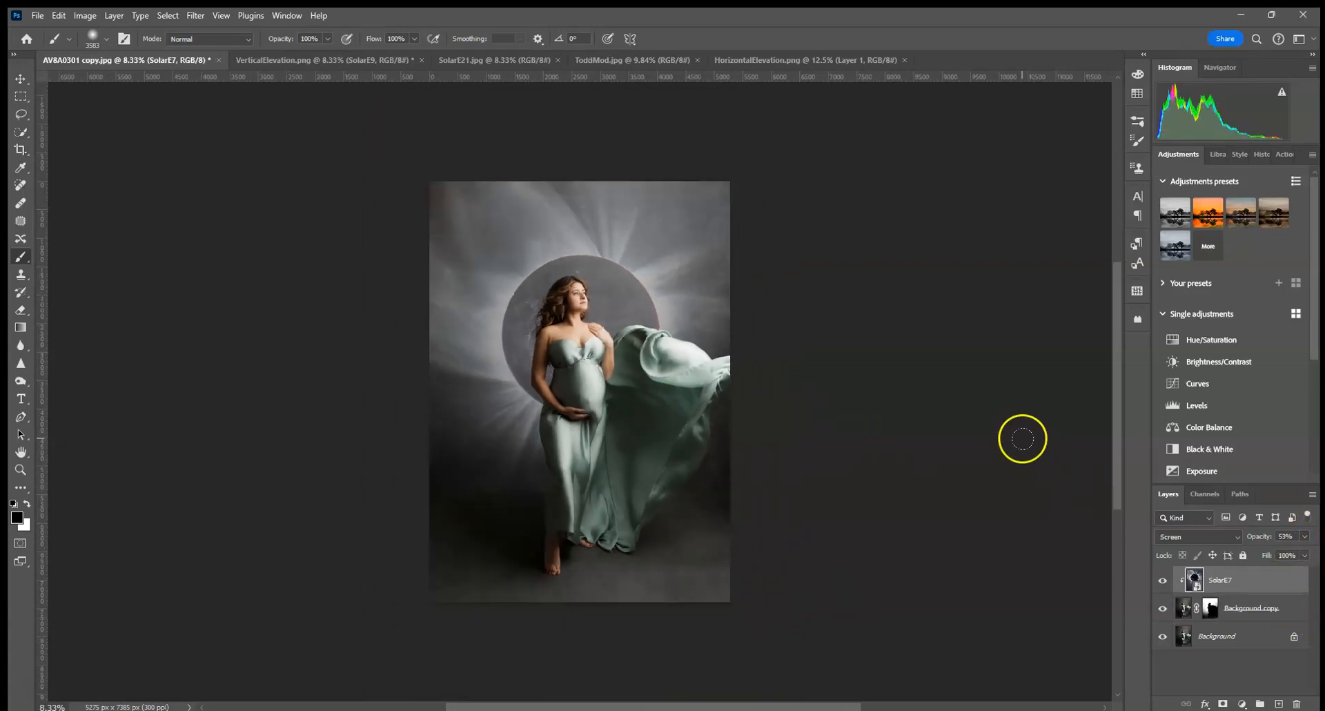
Apply a Gaussian Blur with a 3.0-pixel radius to the SolarE7 layer.
left_click(192, 16)
mouse_move(221, 216)
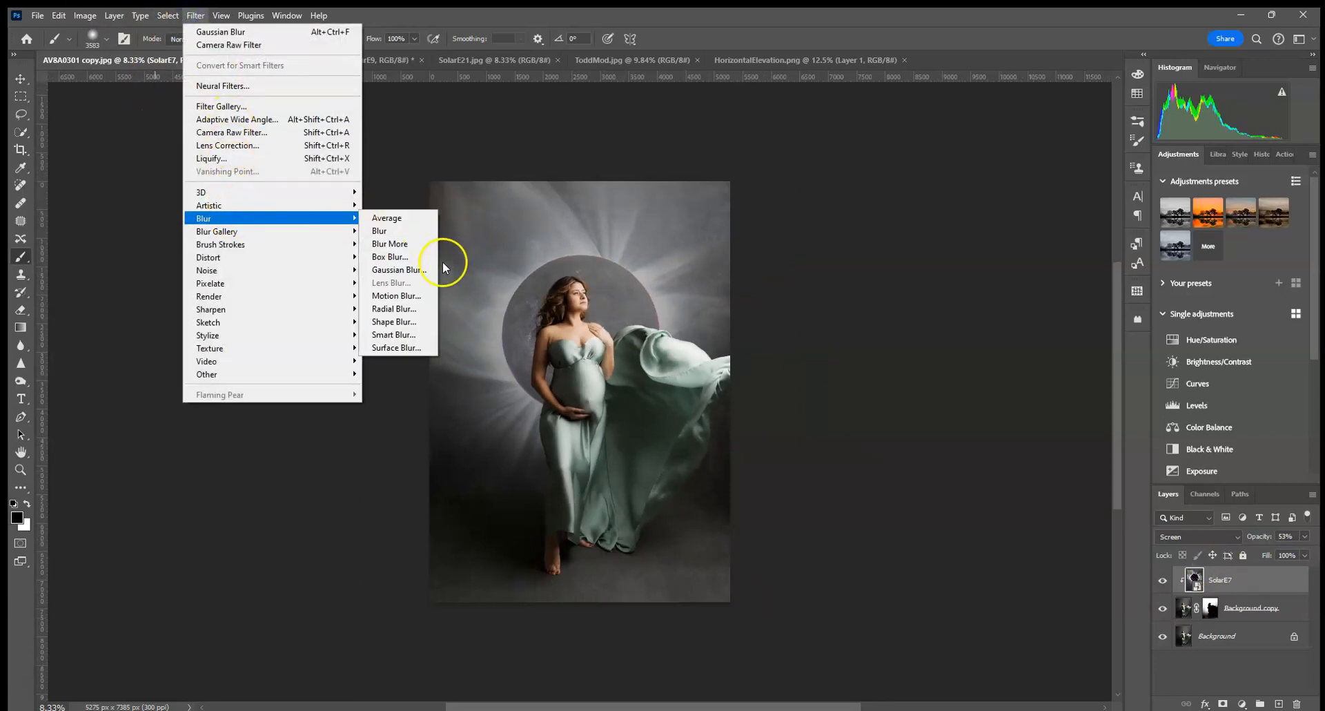
left_click(417, 267)
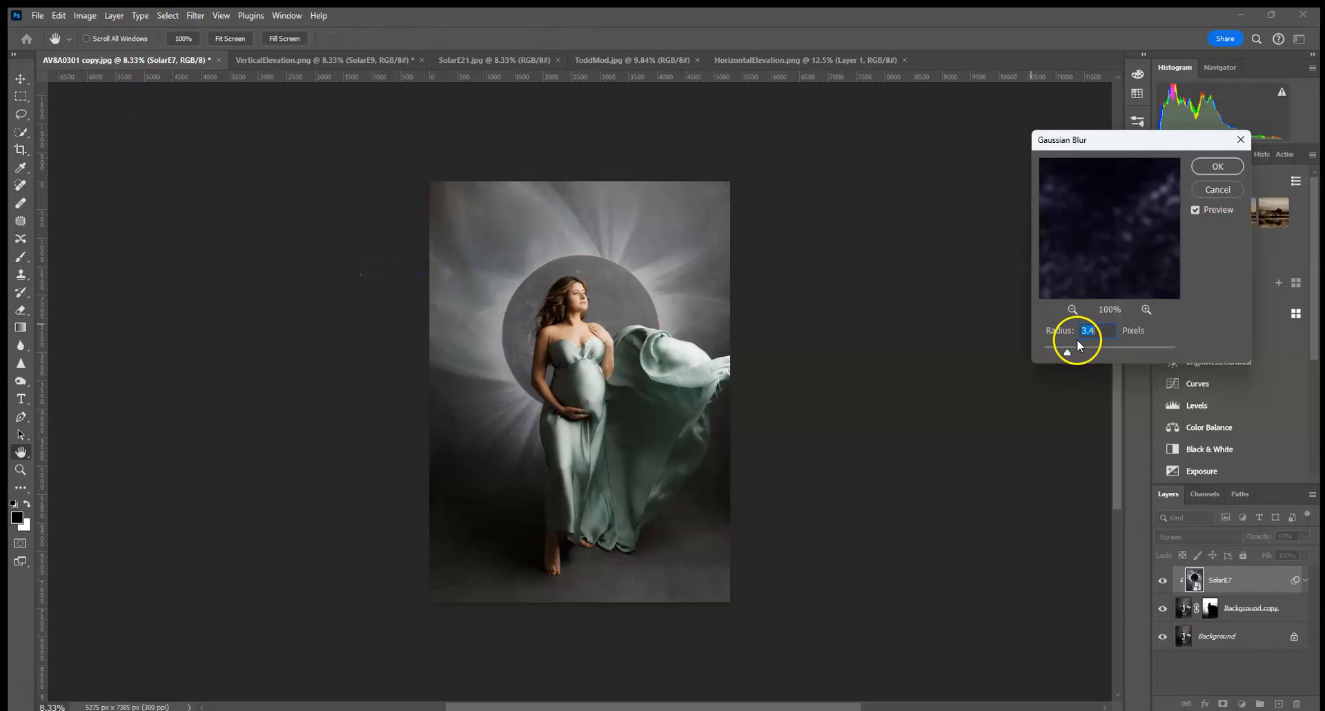
type("3")
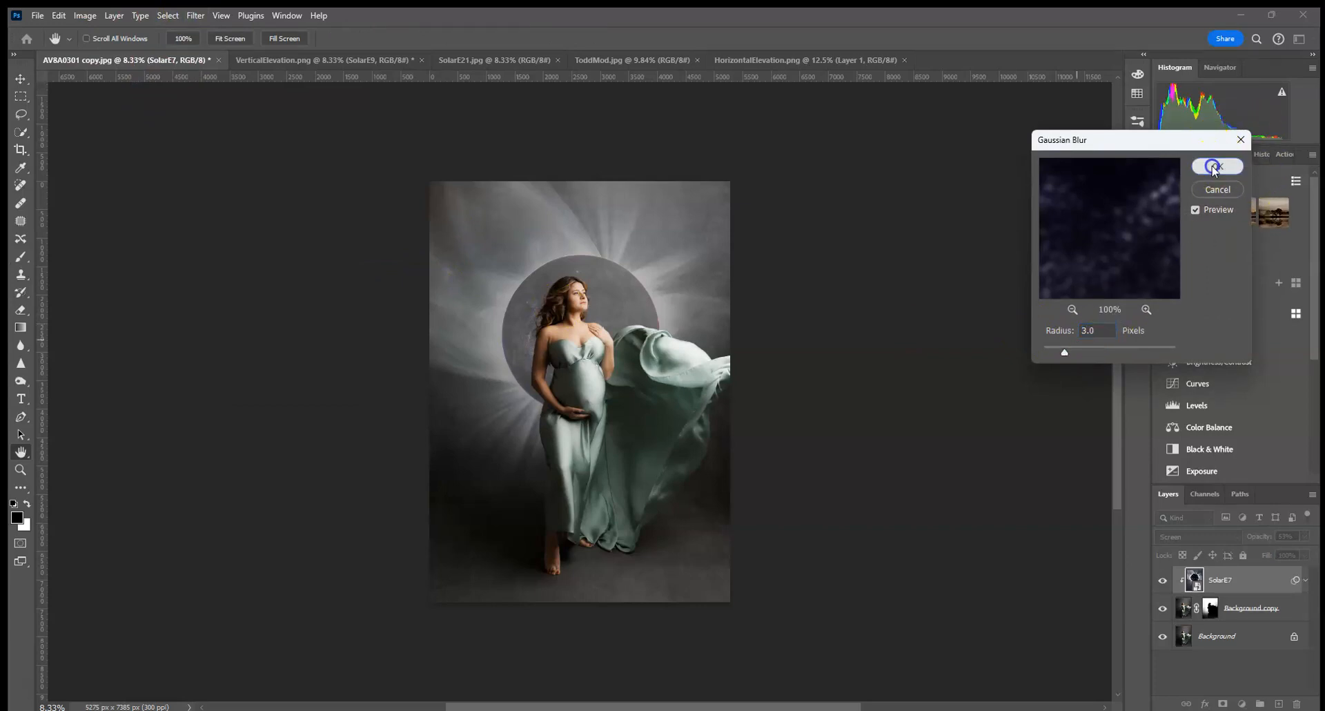
left_click(1217, 166)
key("ctrl+plus")
key("ctrl+plus")
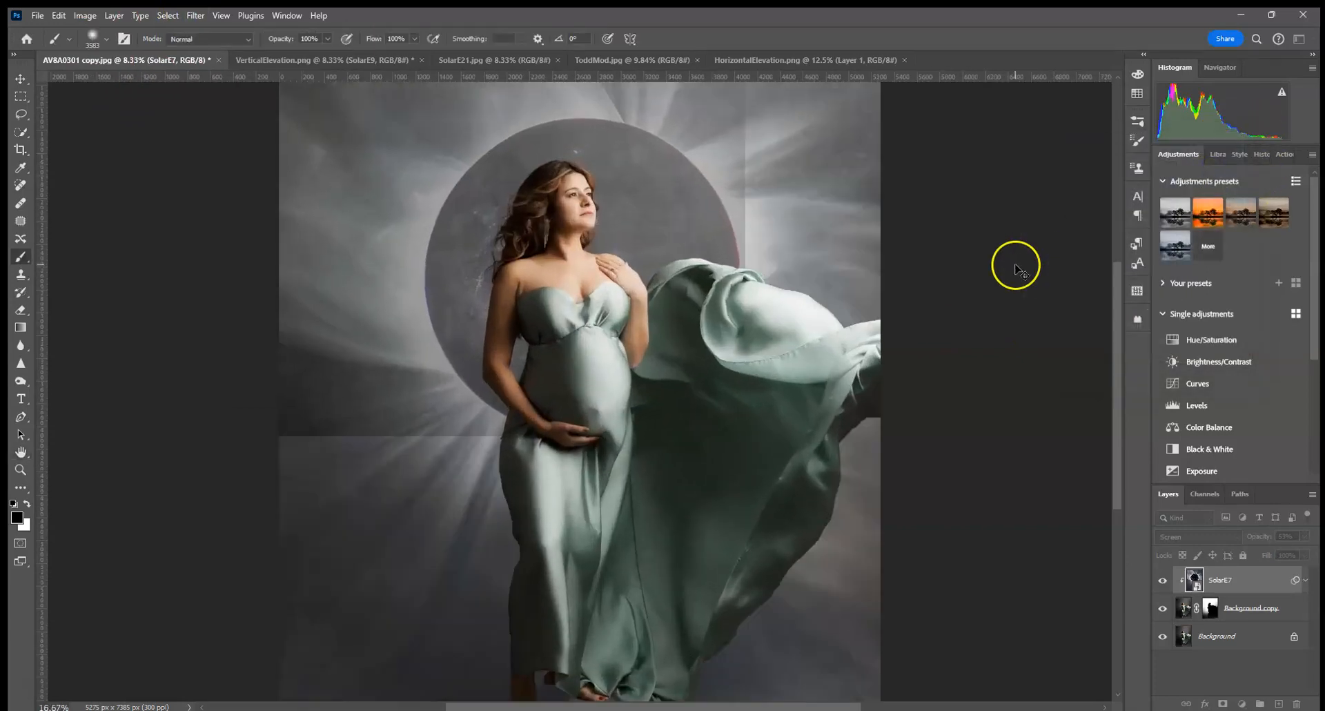
key("ctrl+minus")
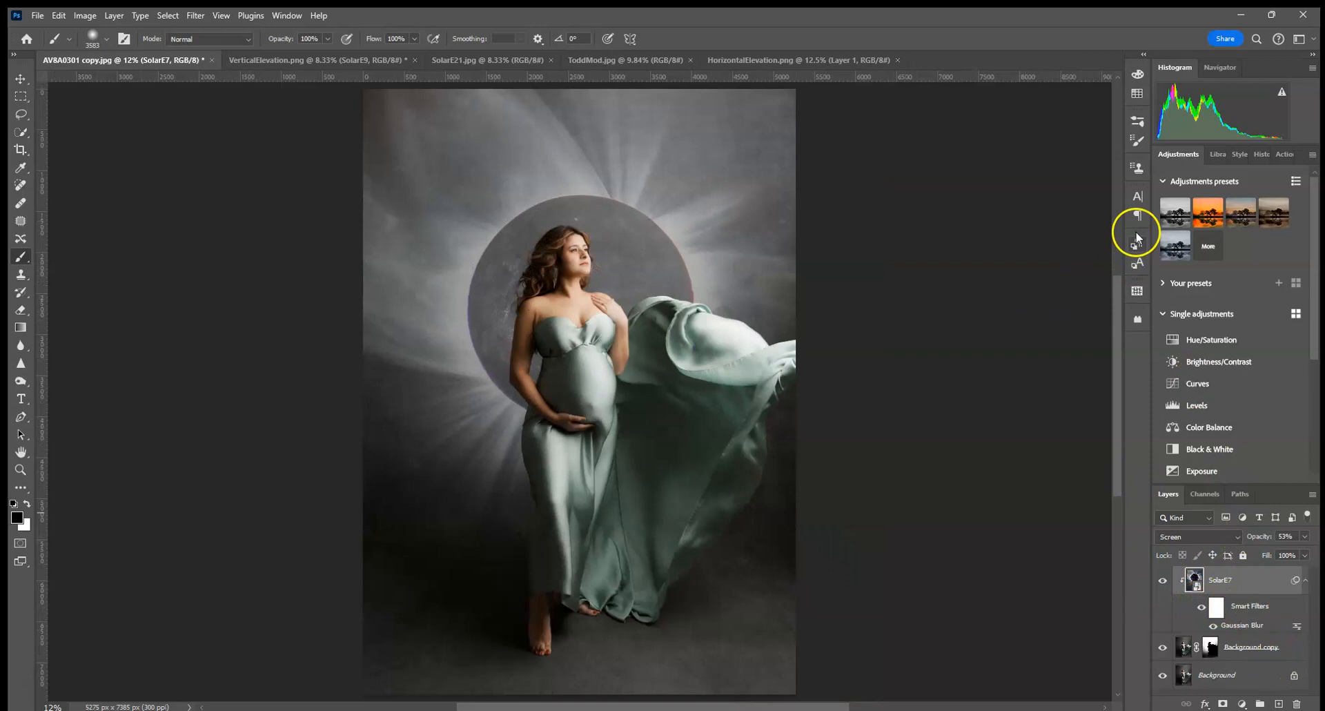
Try a Hue/Saturation layer clipped to SolarE7 with Colorize on, hue about 81 and reduced saturation, and delete that adjustment layer.
left_click(1219, 343)
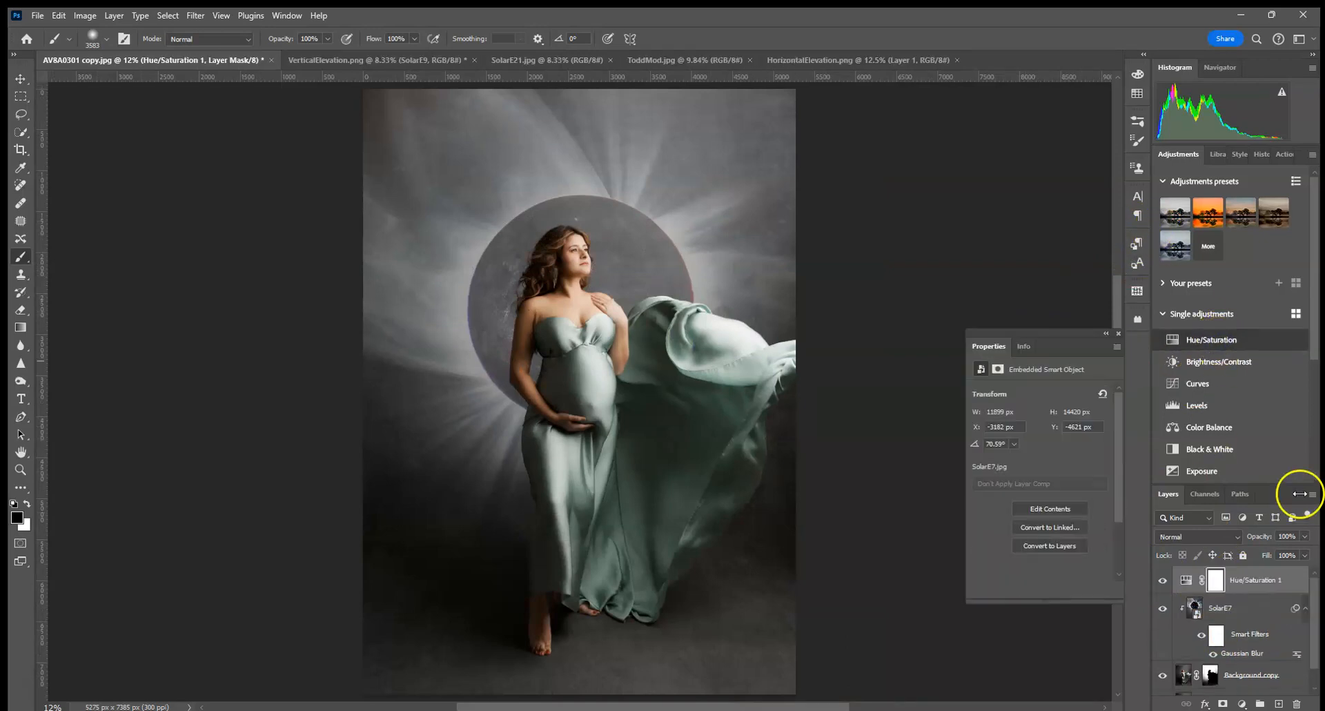
left_click(1021, 590)
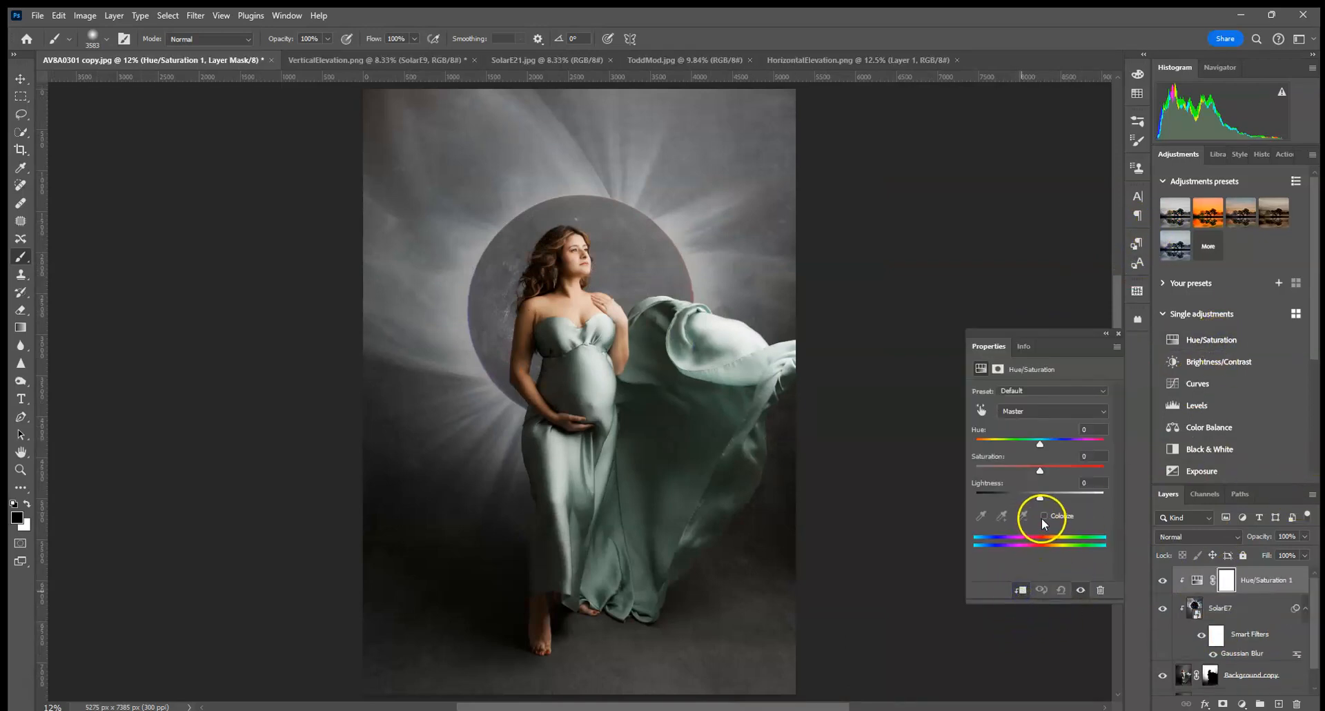
left_click(1042, 516)
mouse_move(978, 443)
left_mouse_down()
mouse_move(1127, 450)
mouse_move(996, 444)
mouse_move(996, 474)
mouse_move(1002, 447)
left_mouse_up()
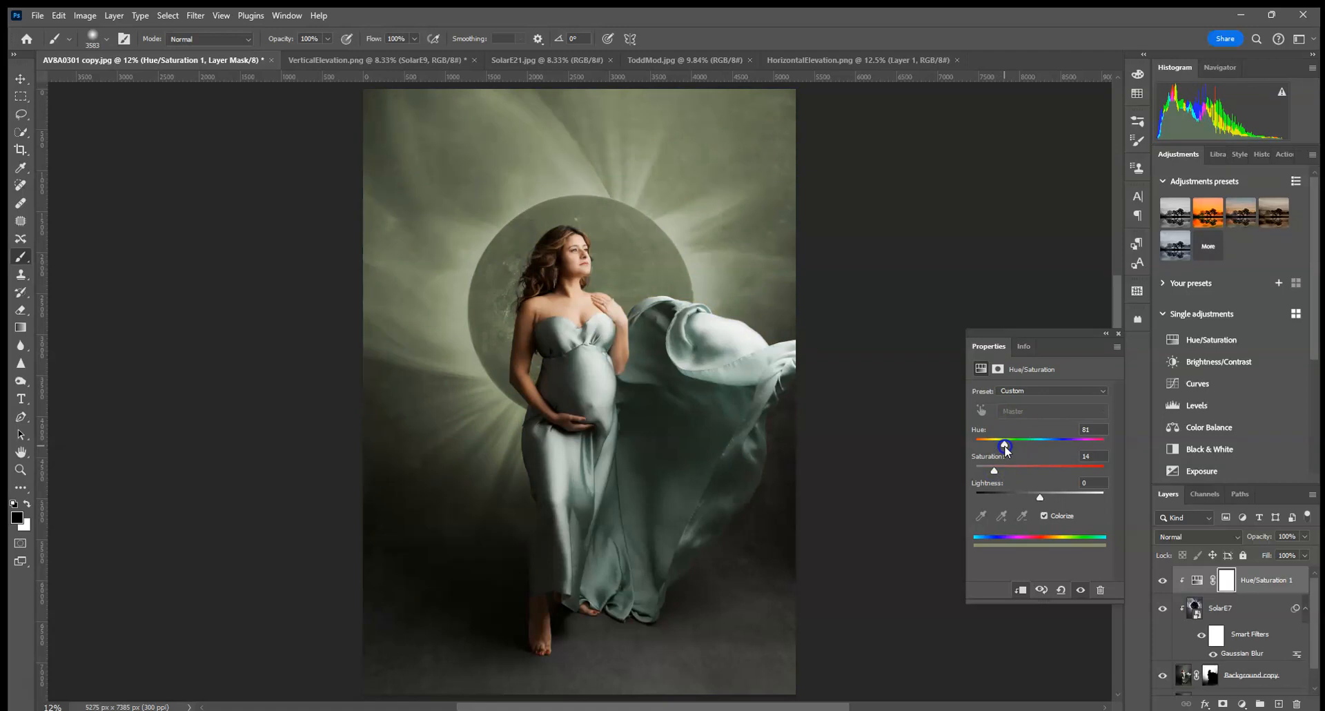
left_click_drag(994, 474, 991, 475)
left_click(1118, 333)
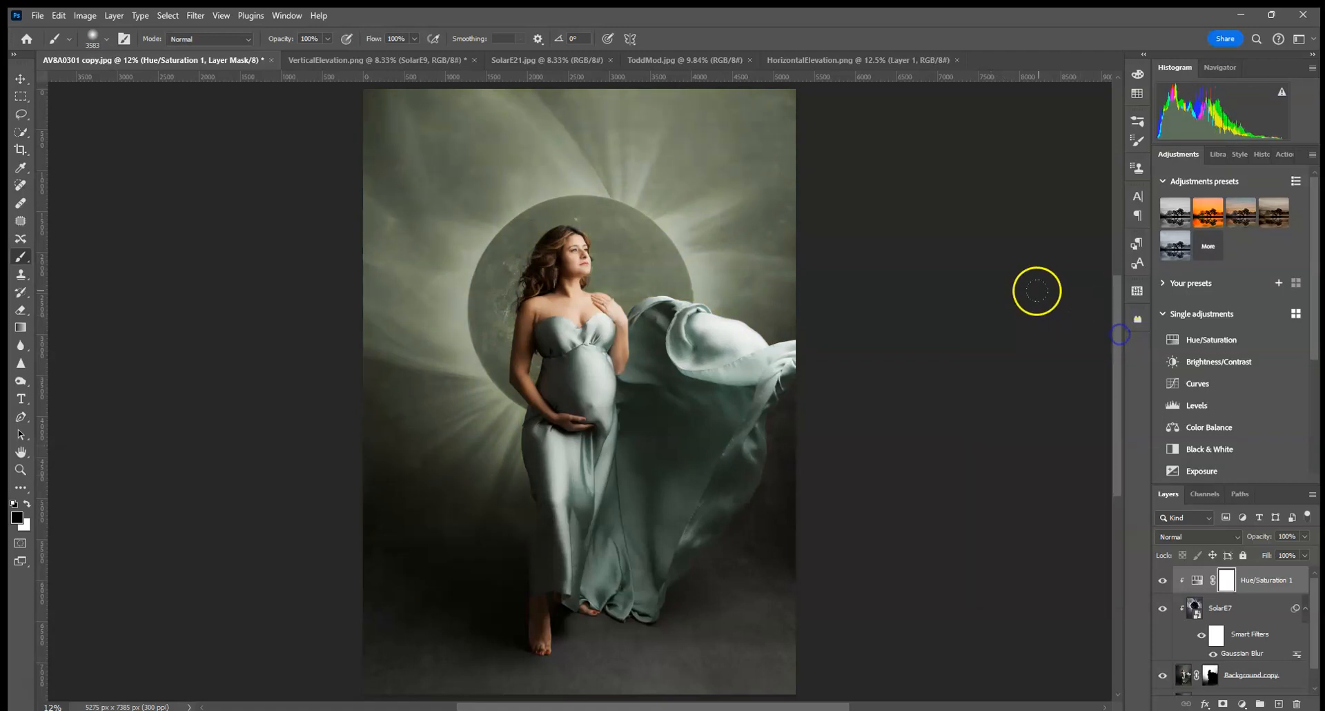
key("ctrl+minus")
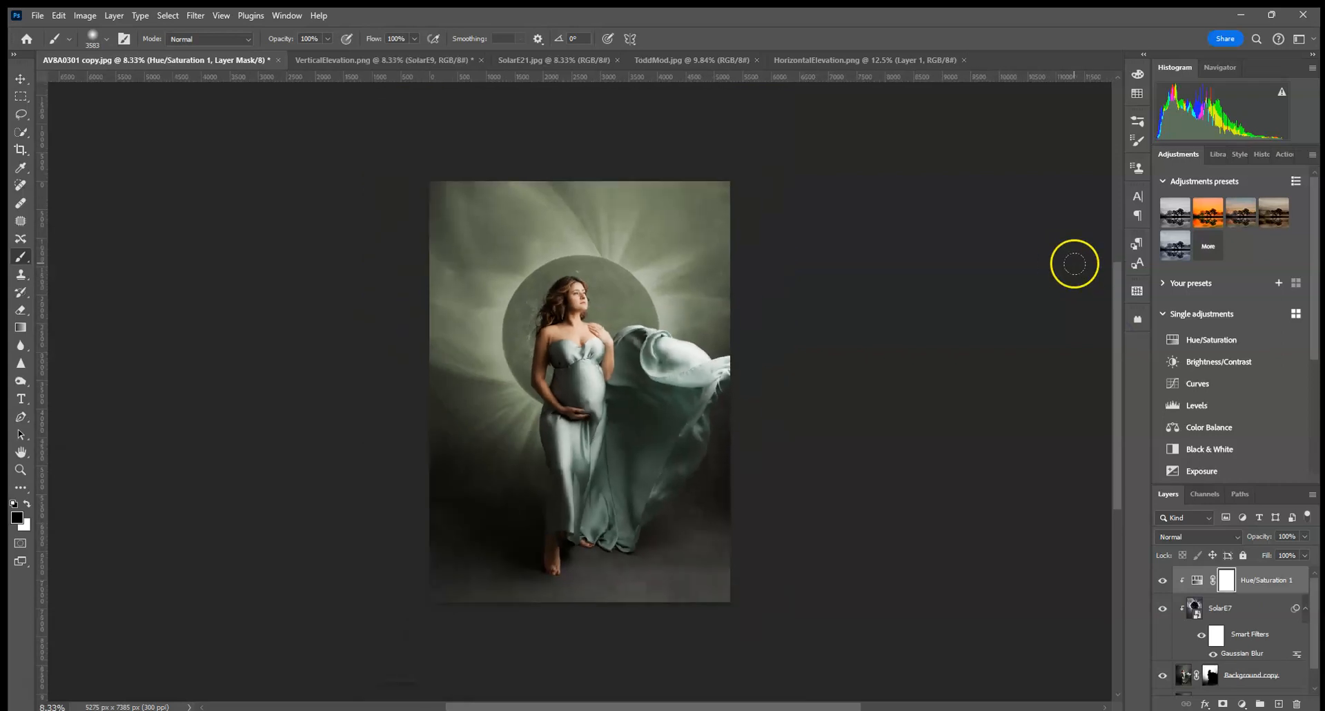
left_click_drag(1261, 580, 1298, 702)
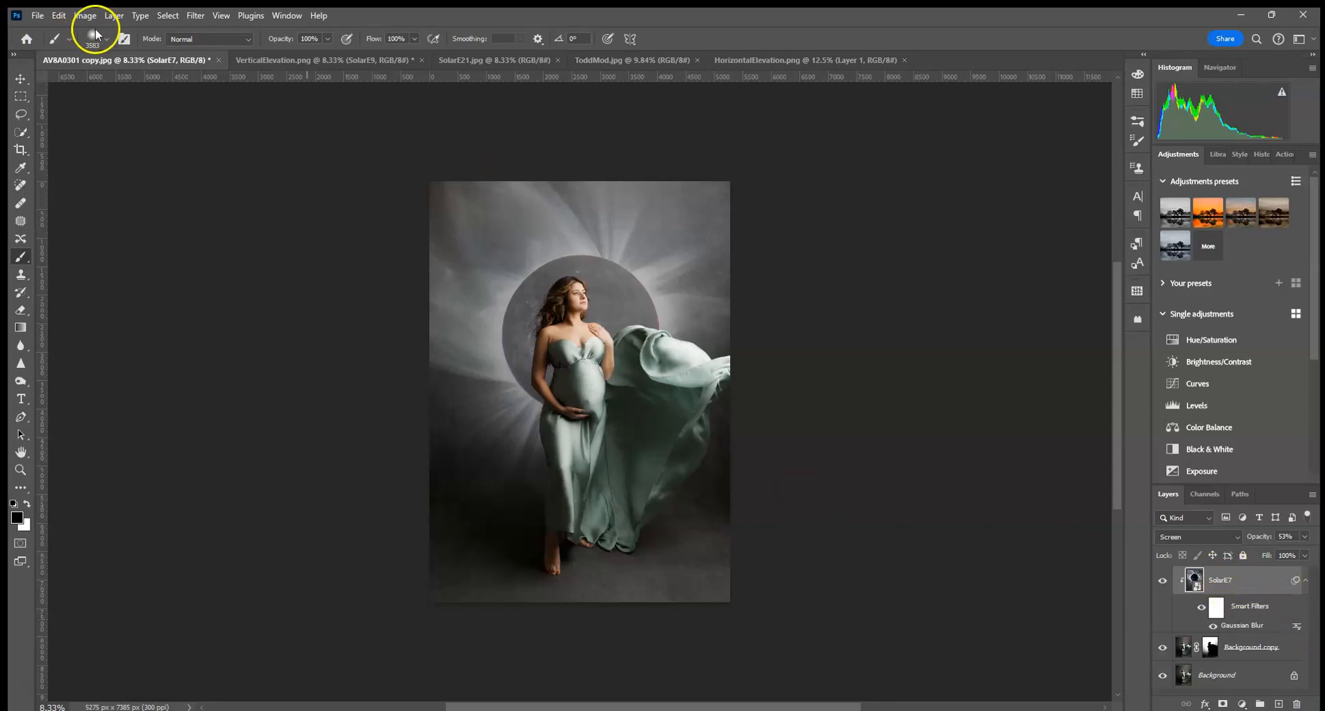
Look through the other open documents: VerticalElevation.png, SolarE21.jpg, ToddMod.jpg and HorizontalElevation.png.
left_click(342, 61)
left_click(480, 58)
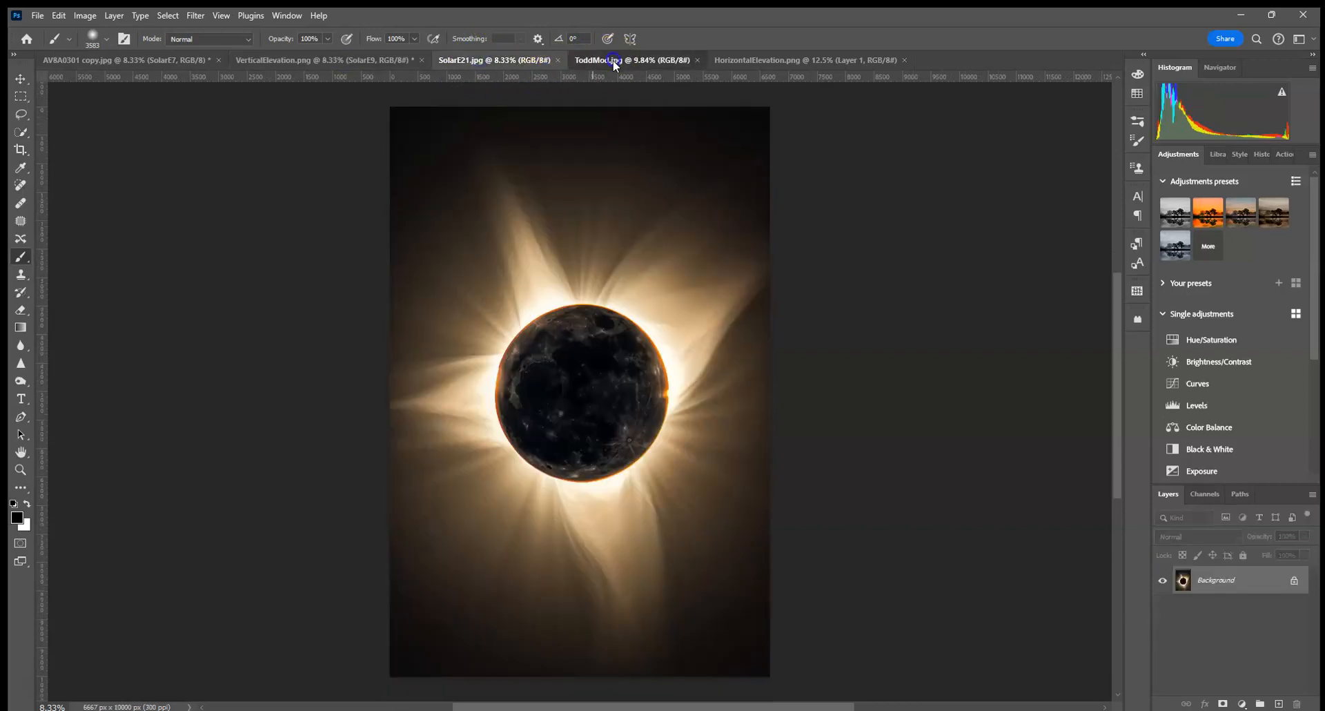
left_click(632, 61)
left_click(765, 62)
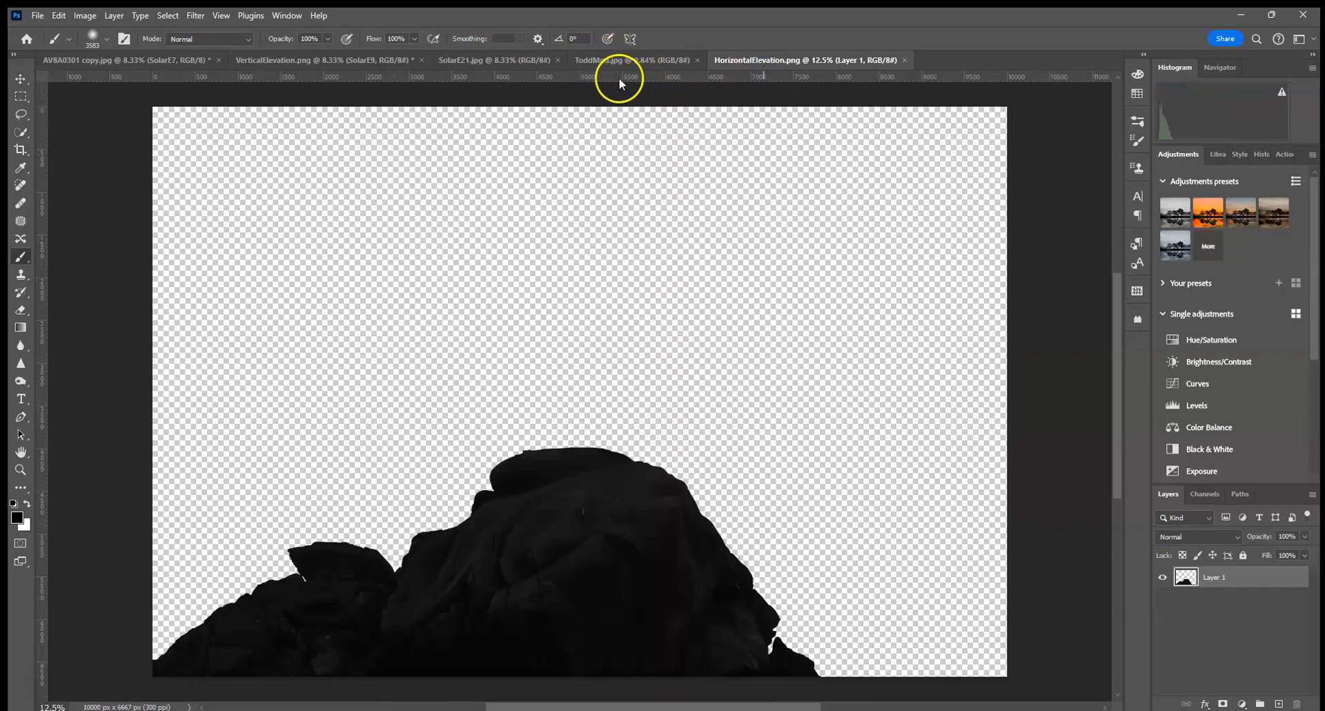